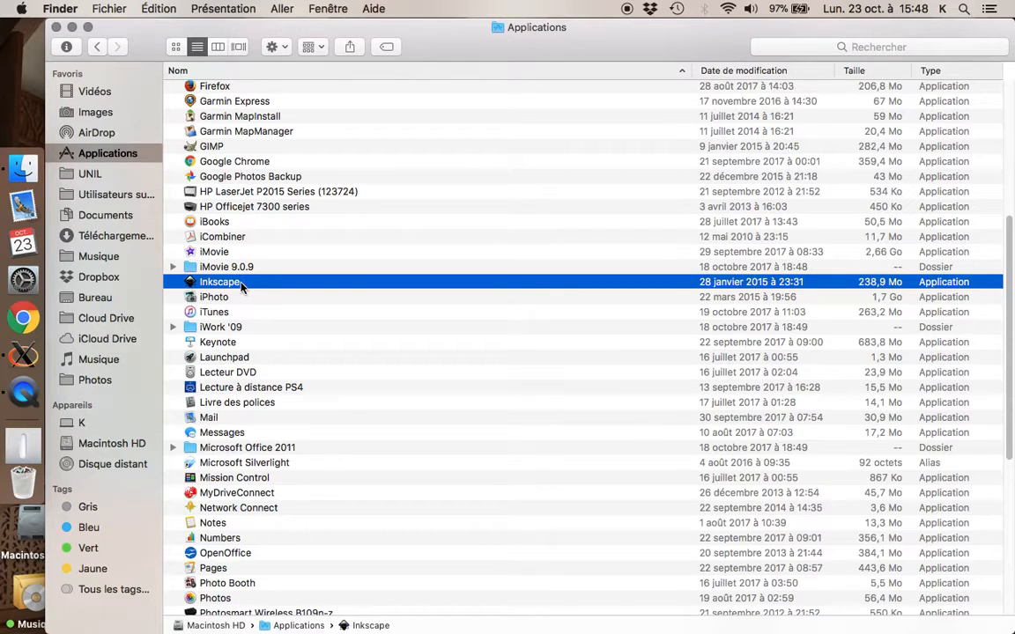
Launch Inkscape from the Applications folder and display the text and font settings beside the blank page.
{"action": "double_click", "coordinate": [239, 283]}
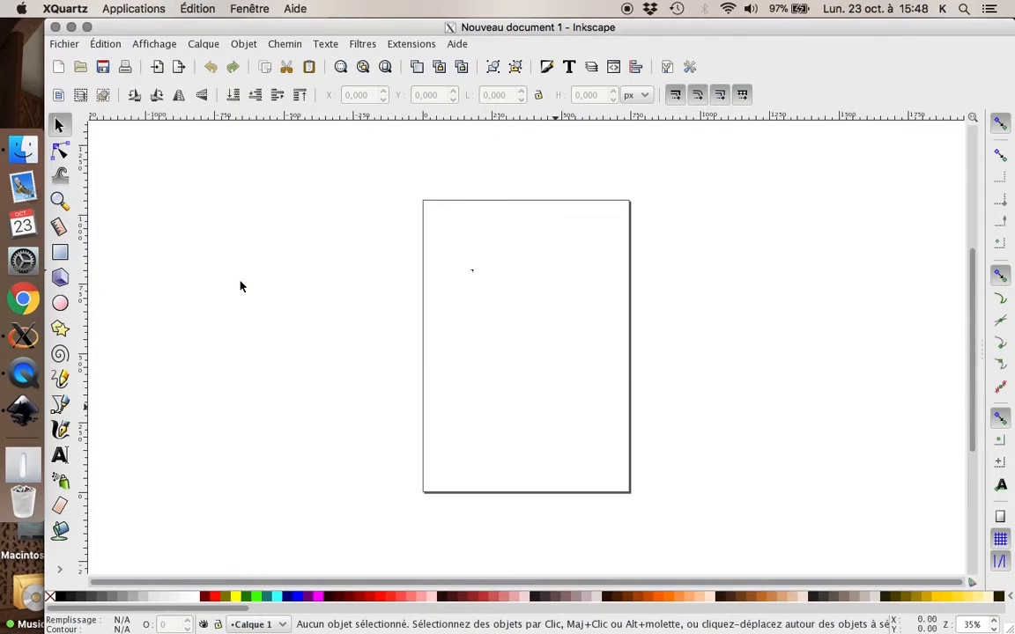
{"action": "scroll", "coordinate": [241, 289], "scroll_direction": "right", "scroll_amount": 5}
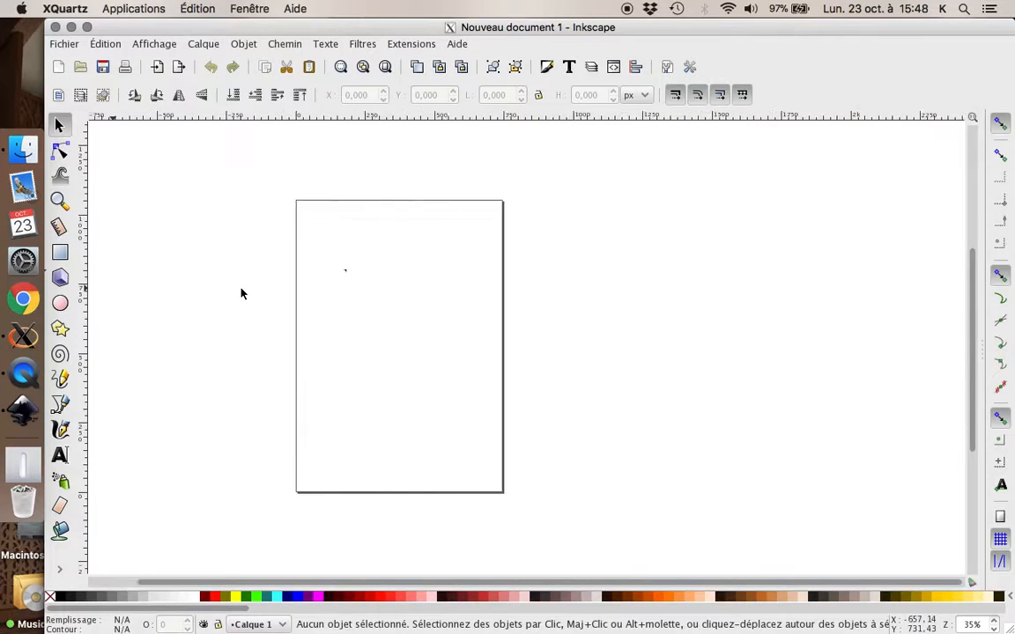
{"action": "key", "text": "shift+ctrl+t"}
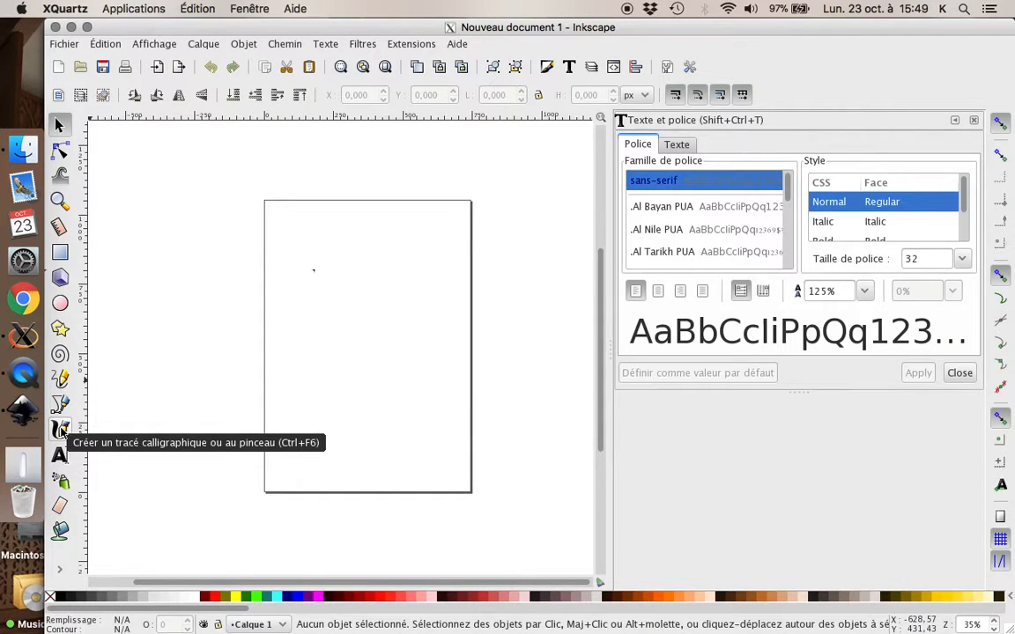
Save the new document on the Desktop as an Inkscape SVG named "Introduction Inkscape 101".
{"action": "left_click", "coordinate": [108, 44]}
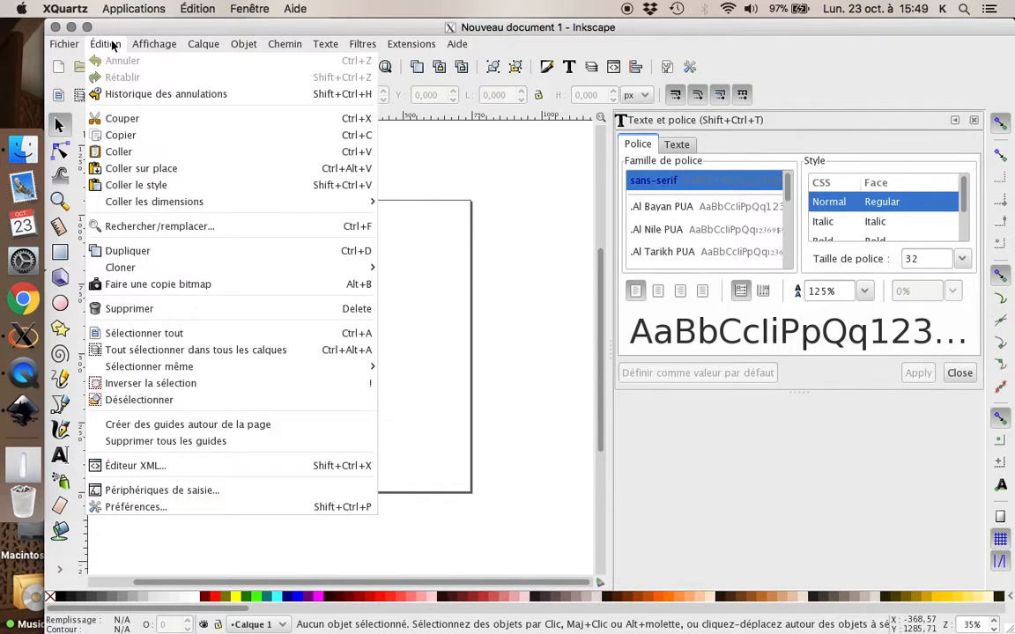
{"action": "mouse_move", "coordinate": [69, 46]}
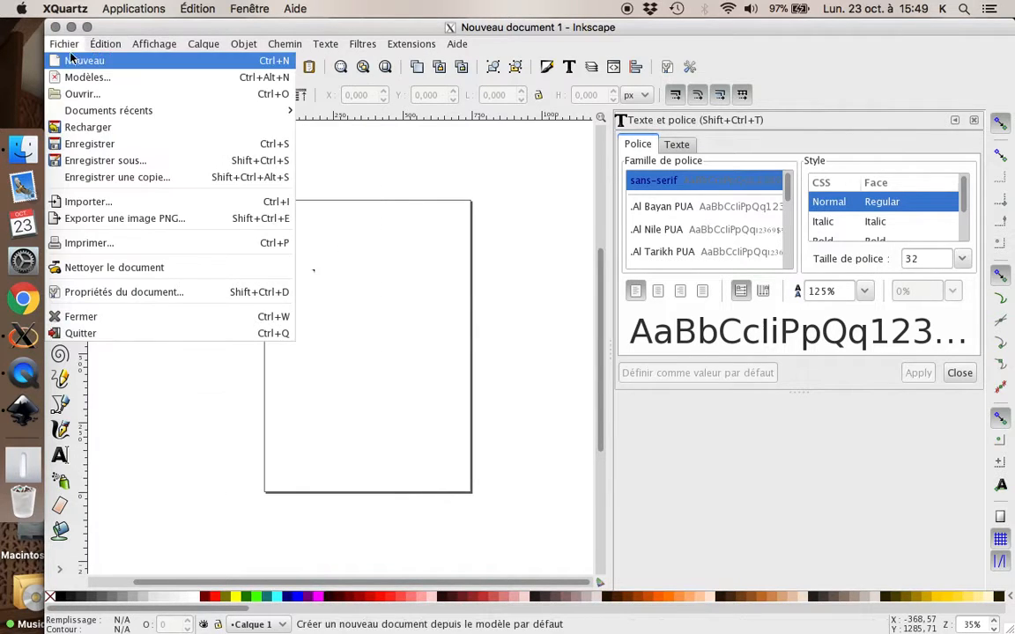
{"action": "left_click", "coordinate": [97, 161]}
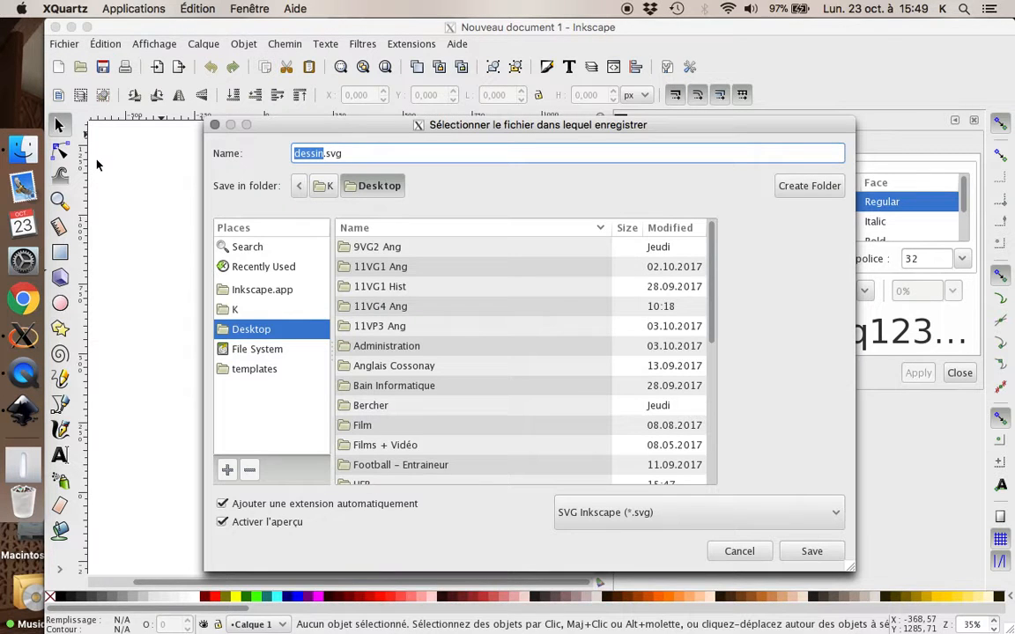
{"action": "type", "text": "lntroduction "}
{"action": "type", "text": "Inkscape"}
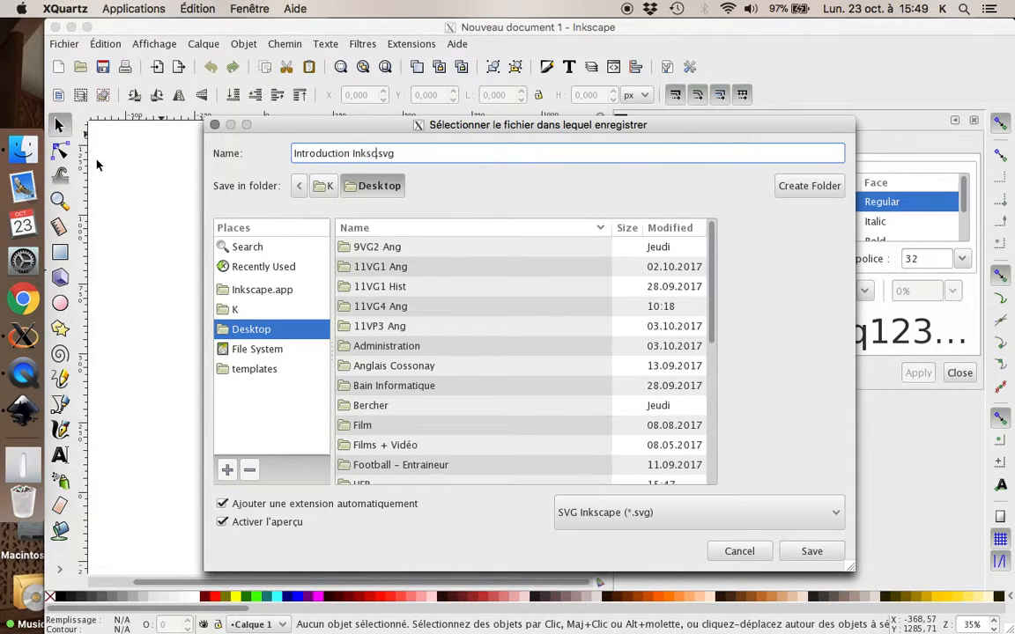
{"action": "type", "text": " 101"}
{"action": "left_click", "coordinate": [812, 553]}
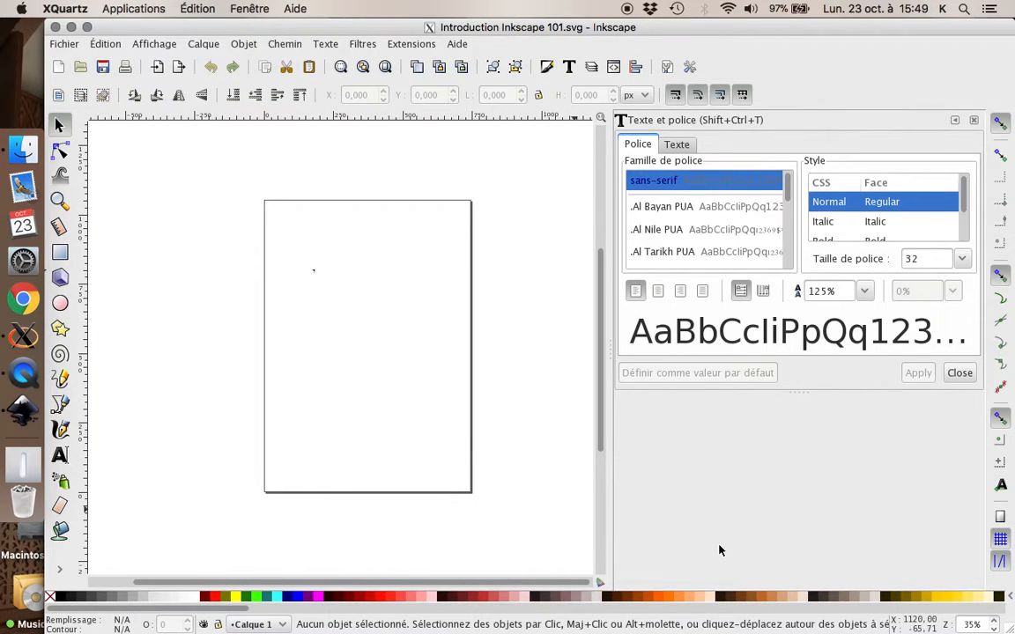
Create a framed text across the top of the page reading "Introduction Inkscape 101".
{"action": "left_click", "coordinate": [994, 623]}
{"action": "left_click", "coordinate": [995, 622]}
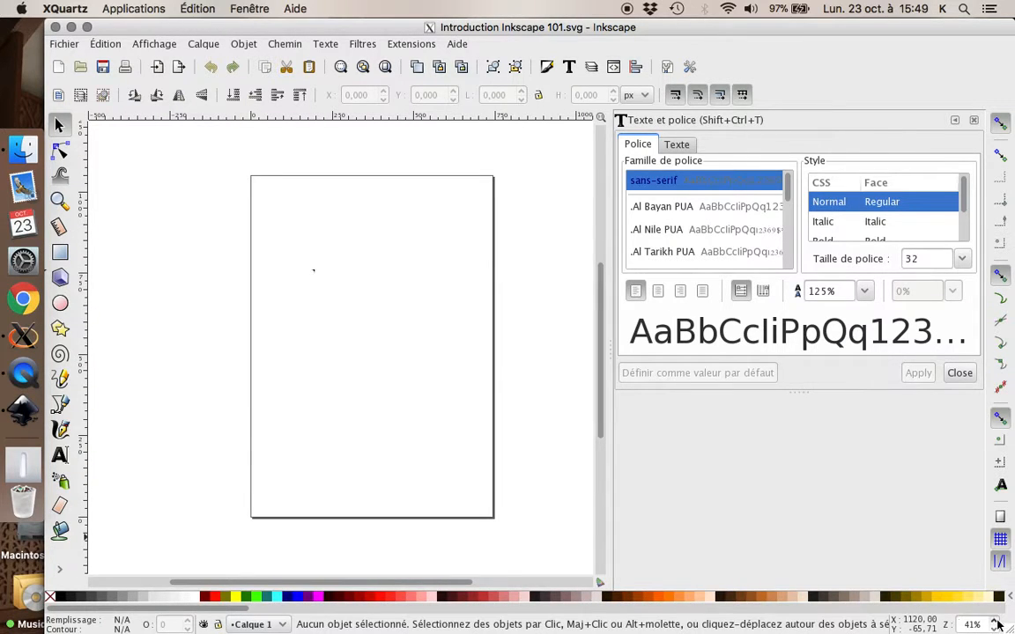
{"action": "left_click", "coordinate": [995, 622]}
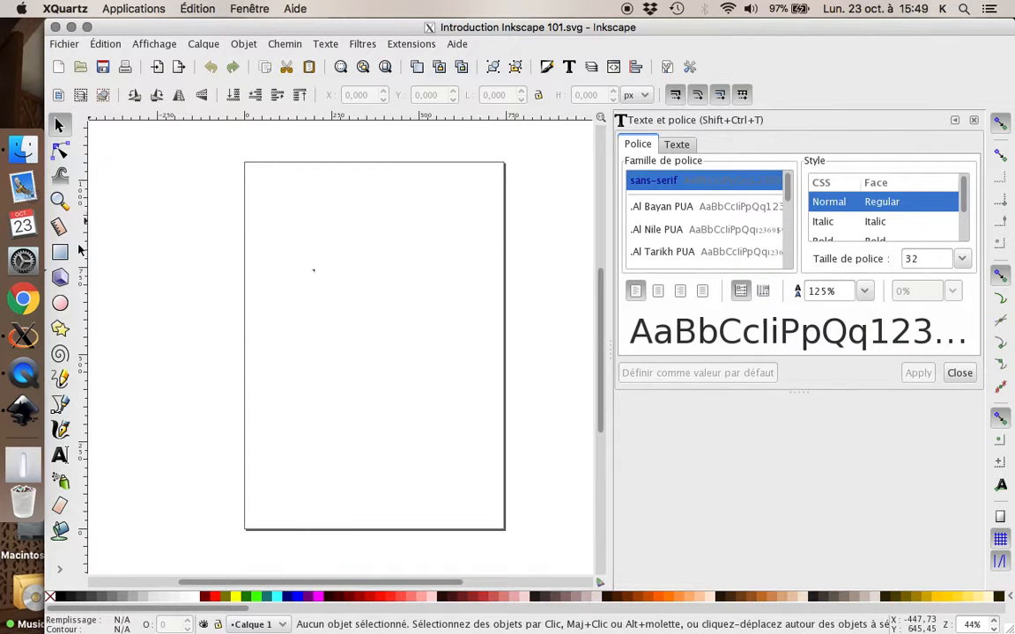
{"action": "left_click", "coordinate": [60, 457]}
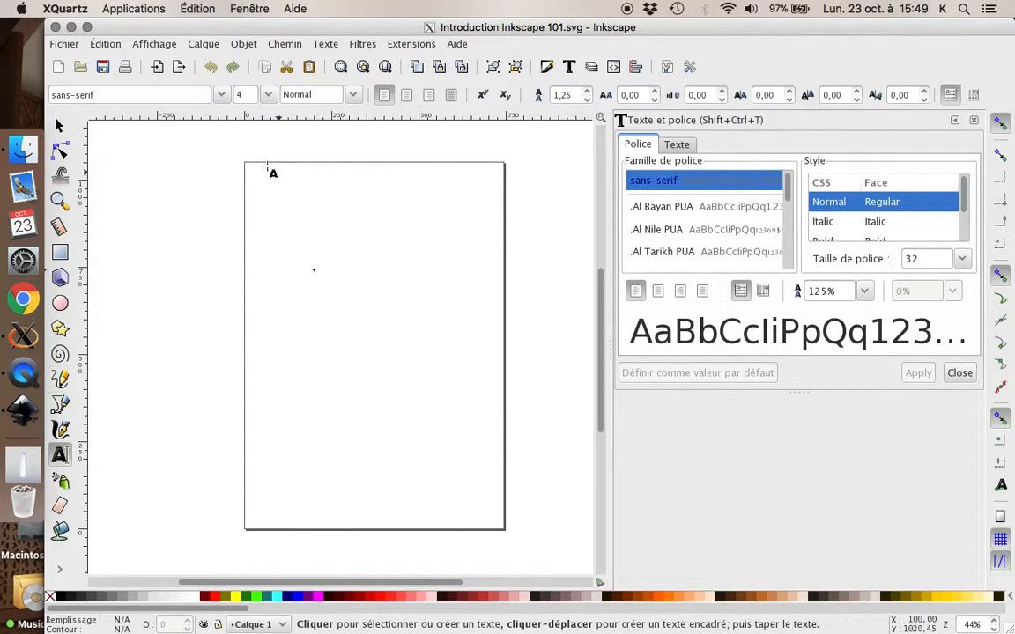
{"action": "left_click_drag", "start_coordinate": [288, 169], "coordinate": [470, 204]}
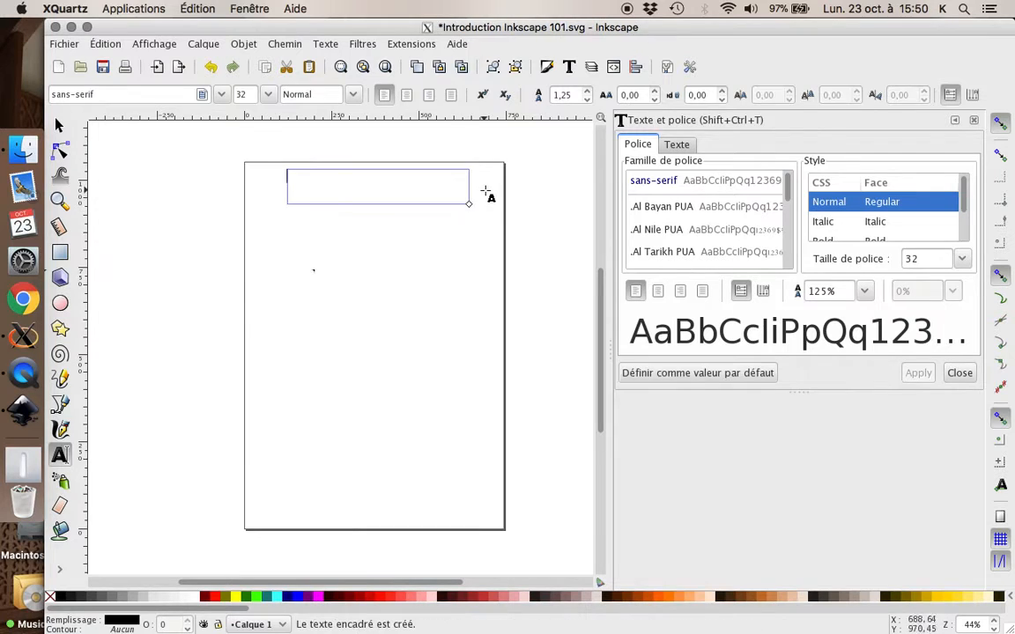
{"action": "type", "text": "I"}
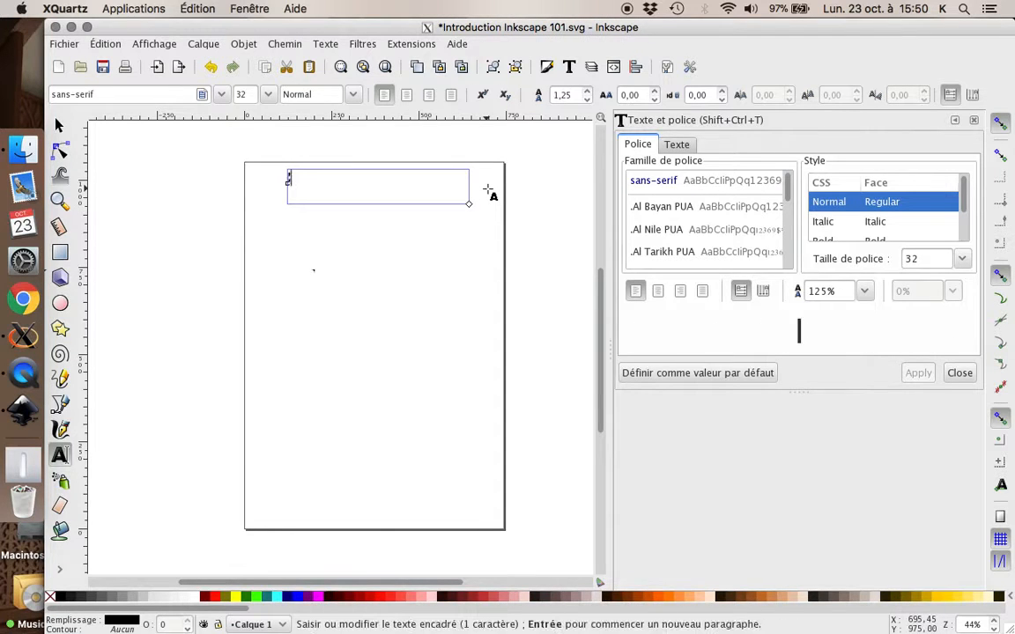
{"action": "type", "text": "ntroduction"}
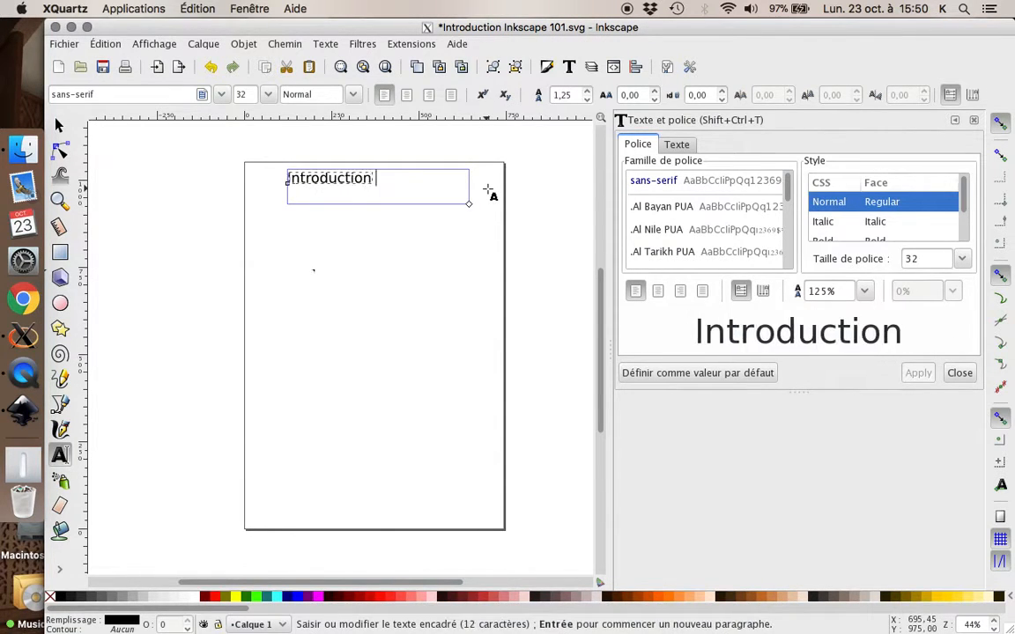
{"action": "type", "text": " Inkscape 101"}
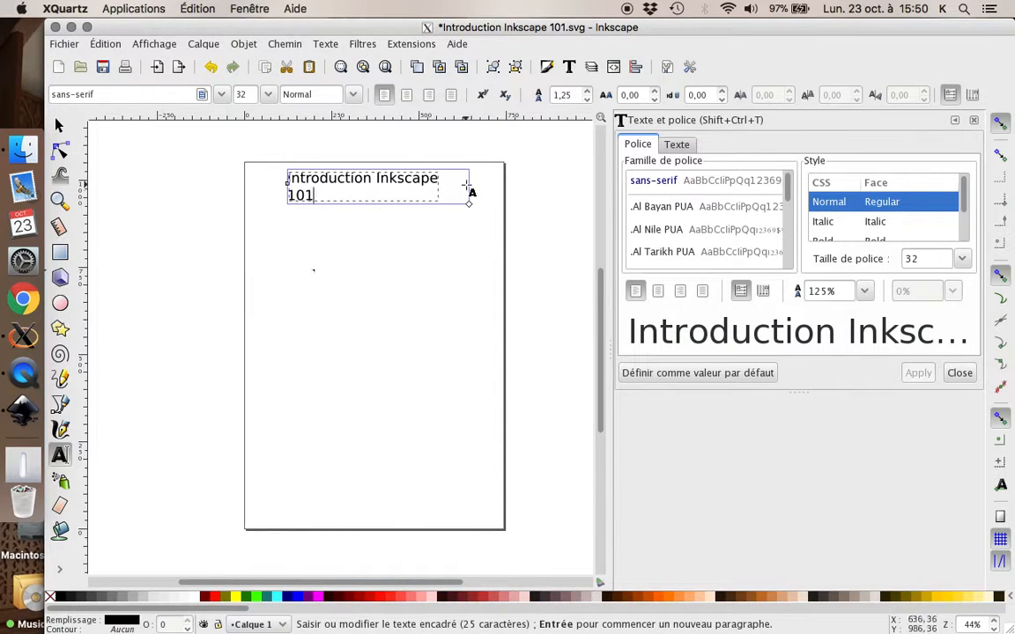
{"action": "key", "text": "Escape"}
Widen the title's text frame so that "Introduction Inkscape 101" fits on a single line.
{"action": "left_click", "coordinate": [59, 126]}
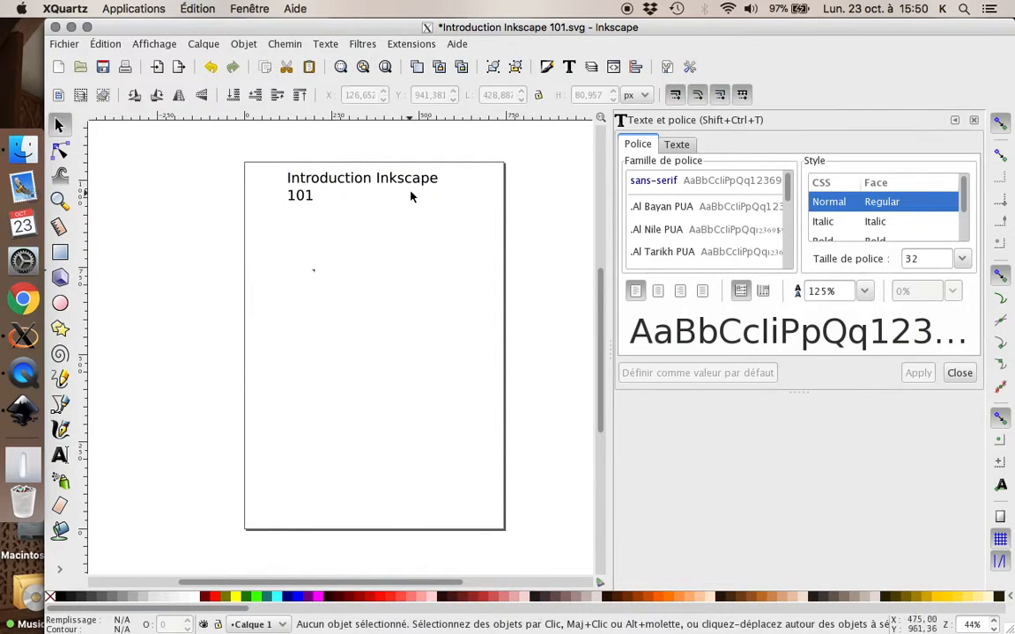
{"action": "left_click", "coordinate": [416, 184]}
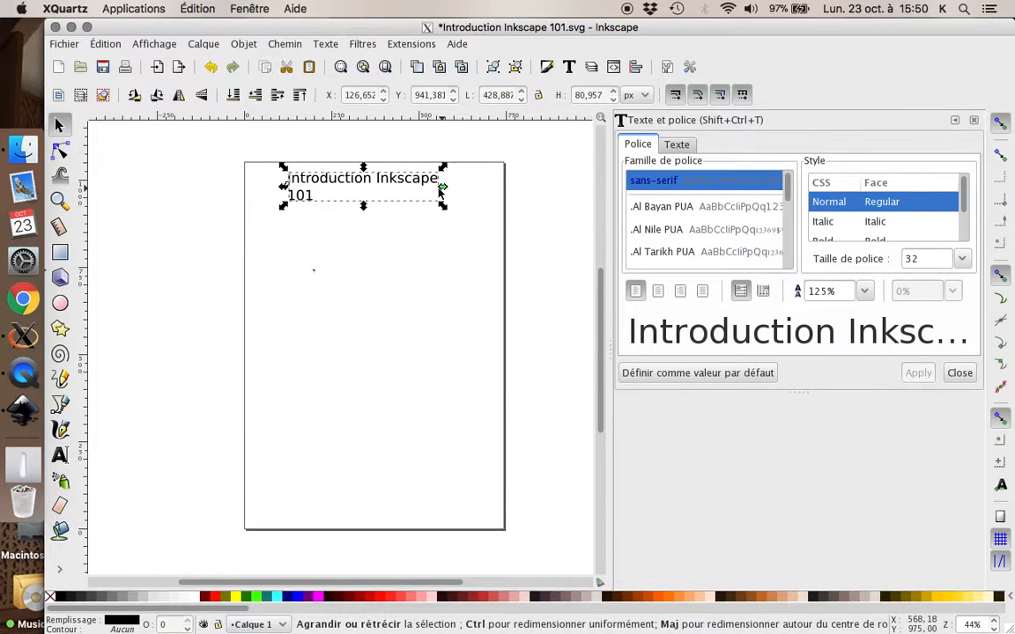
{"action": "left_click", "coordinate": [59, 454]}
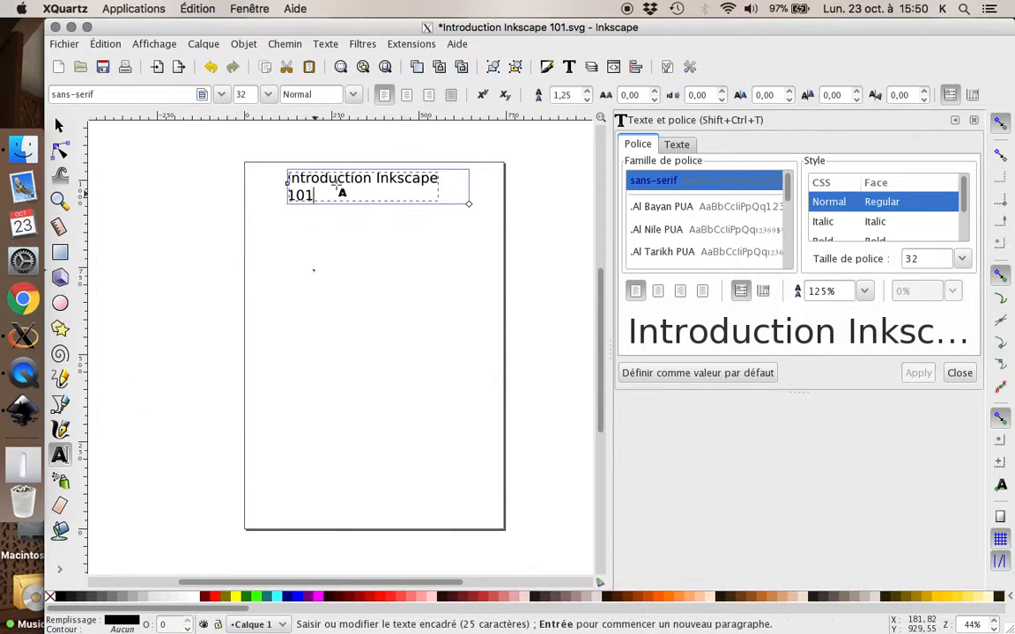
{"action": "left_click_drag", "start_coordinate": [469, 205], "coordinate": [486, 207]}
Select the whole title text and choose Arial as its font family.
{"action": "triple_click", "coordinate": [413, 179]}
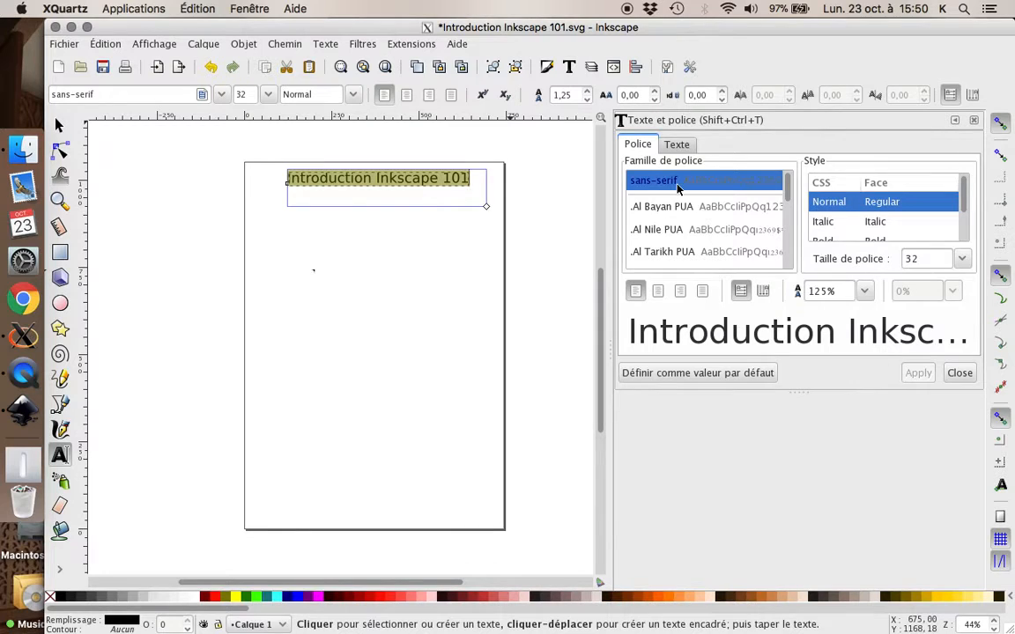
{"action": "left_click", "coordinate": [671, 230]}
{"action": "scroll", "coordinate": [690, 212], "scroll_direction": "down", "scroll_amount": 2}
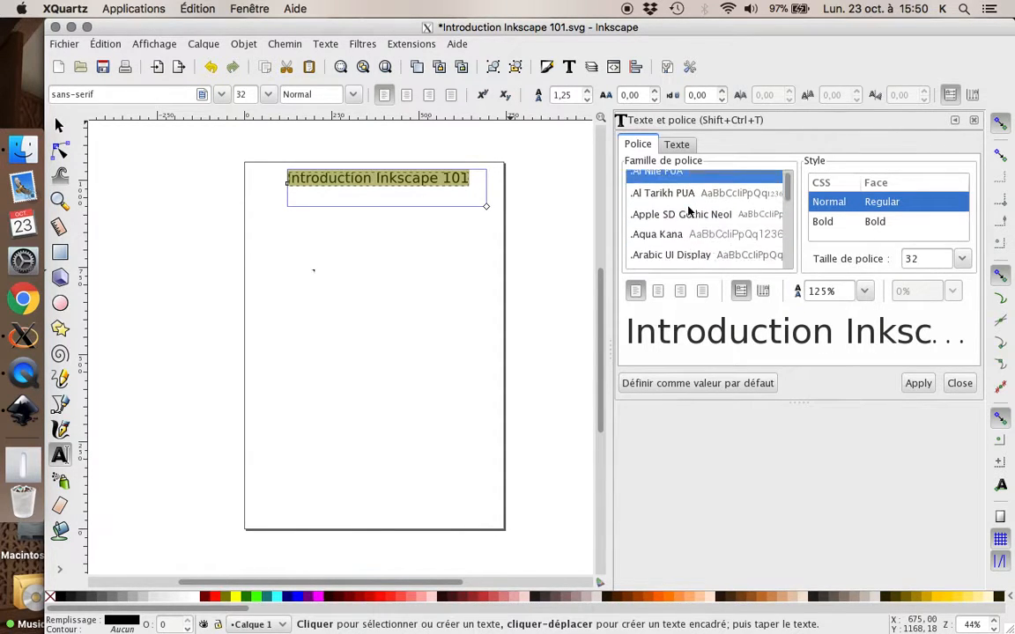
{"action": "scroll", "coordinate": [689, 211], "scroll_direction": "down", "scroll_amount": 5}
{"action": "scroll", "coordinate": [690, 211], "scroll_direction": "up", "scroll_amount": 2}
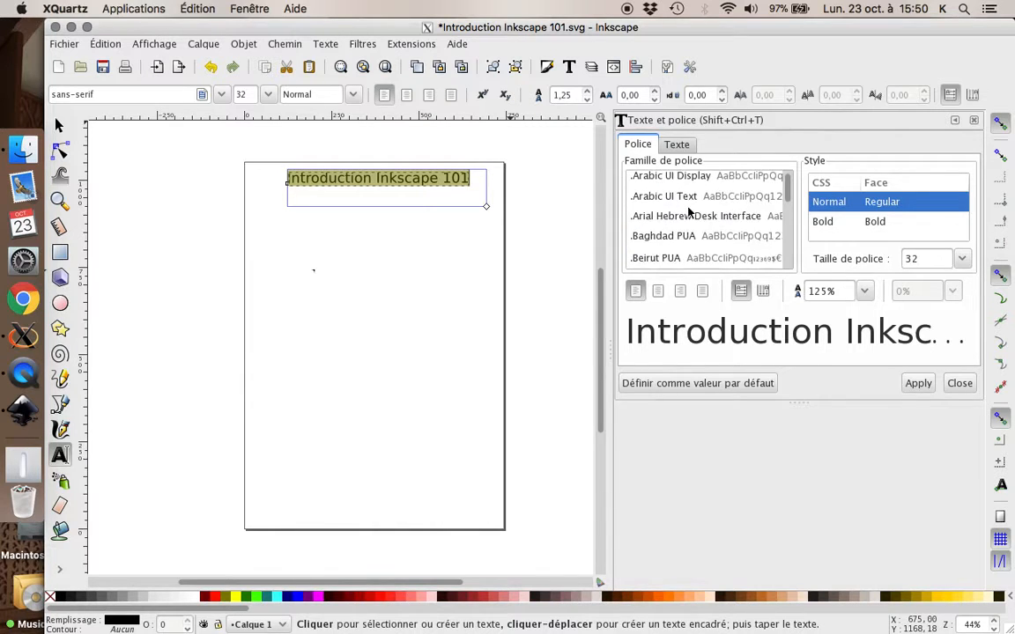
{"action": "scroll", "coordinate": [690, 212], "scroll_direction": "up", "scroll_amount": 2}
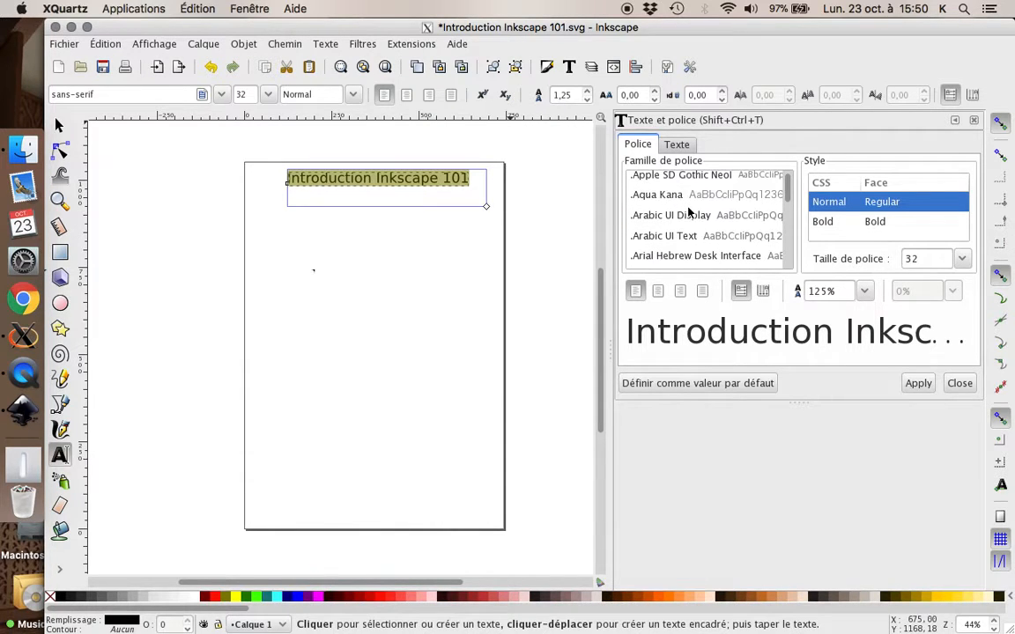
{"action": "scroll", "coordinate": [690, 211], "scroll_direction": "down", "scroll_amount": 1}
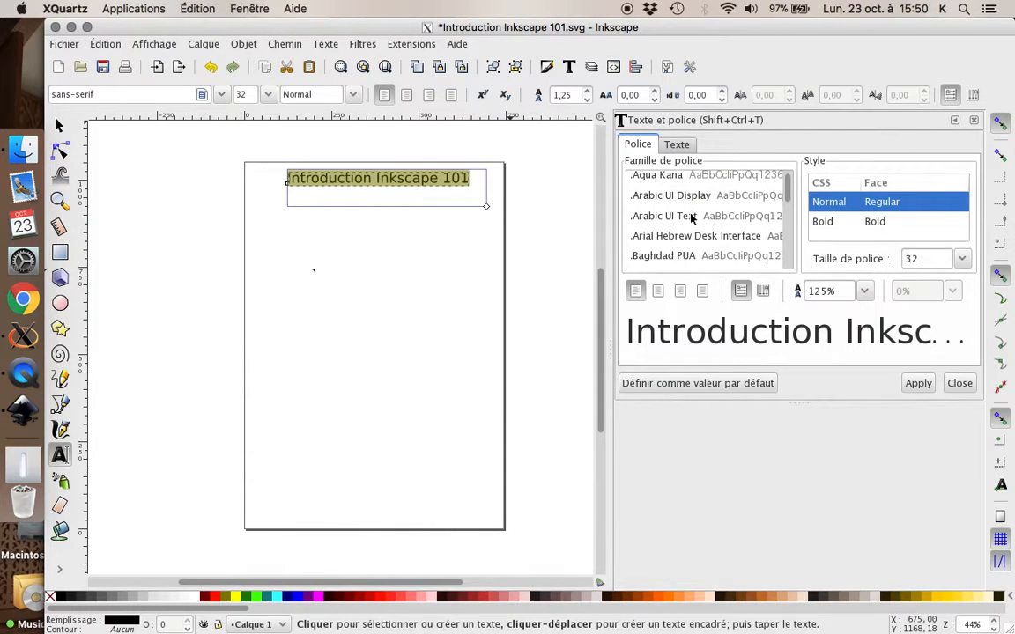
{"action": "type", "text": "F"}
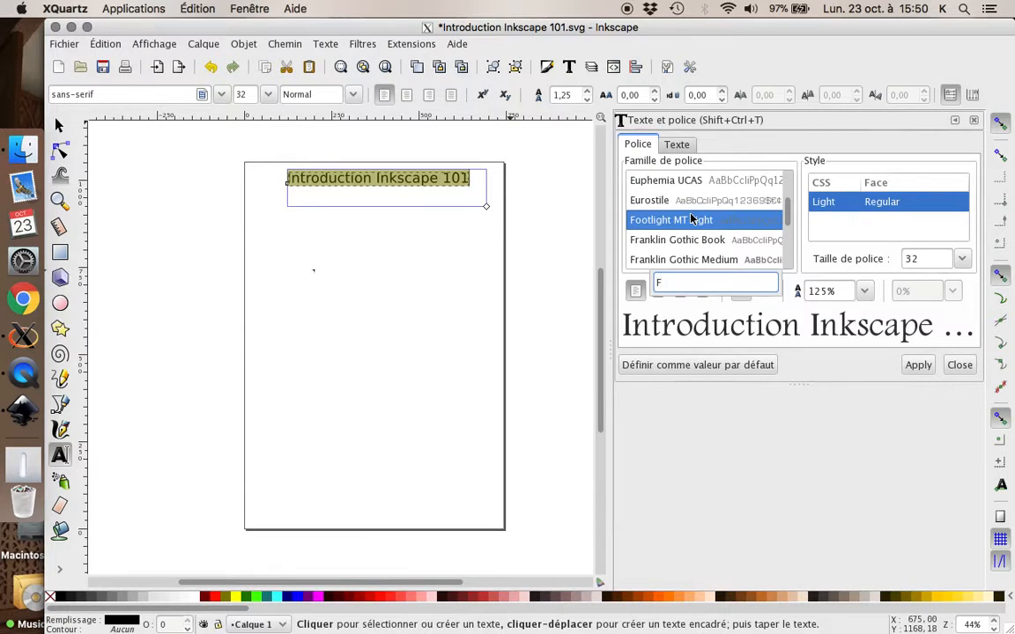
{"action": "type", "text": "arial"}
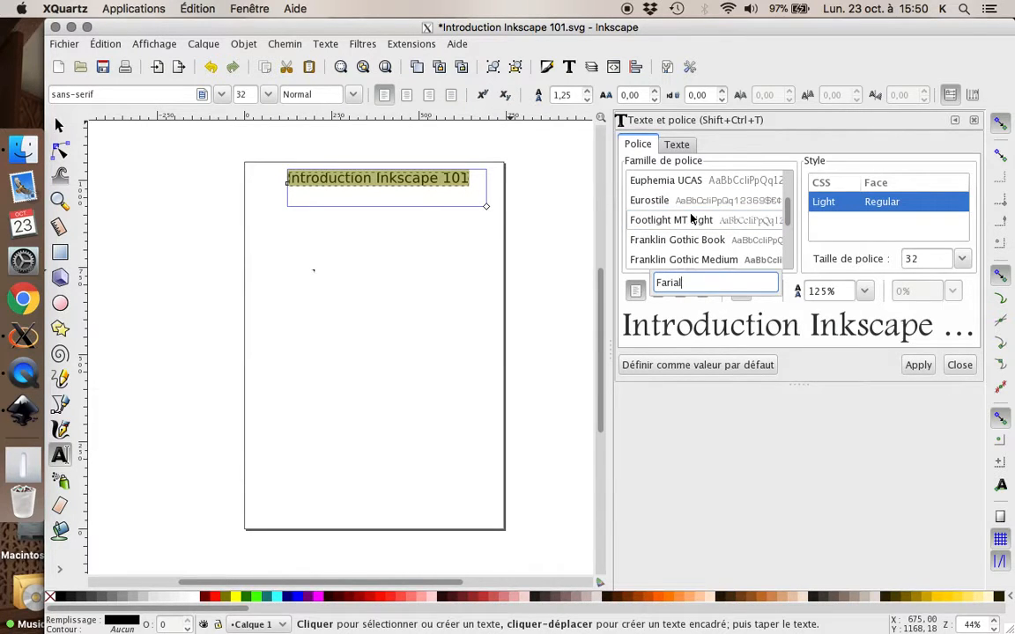
{"action": "type", "text": "A"}
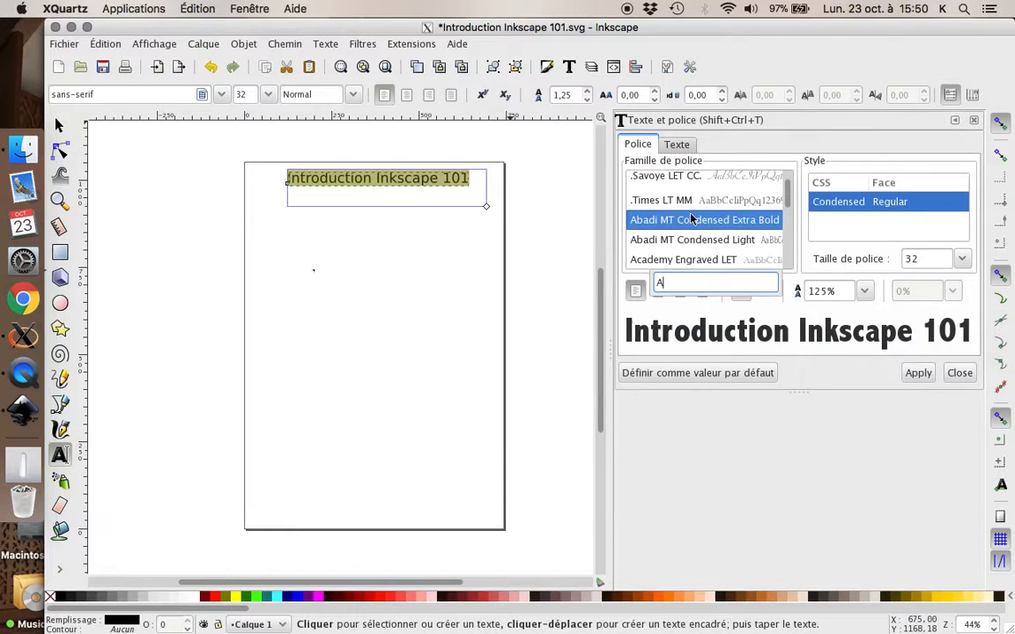
{"action": "type", "text": "t"}
{"action": "key", "text": "BackSpace"}
{"action": "type", "text": "rial"}
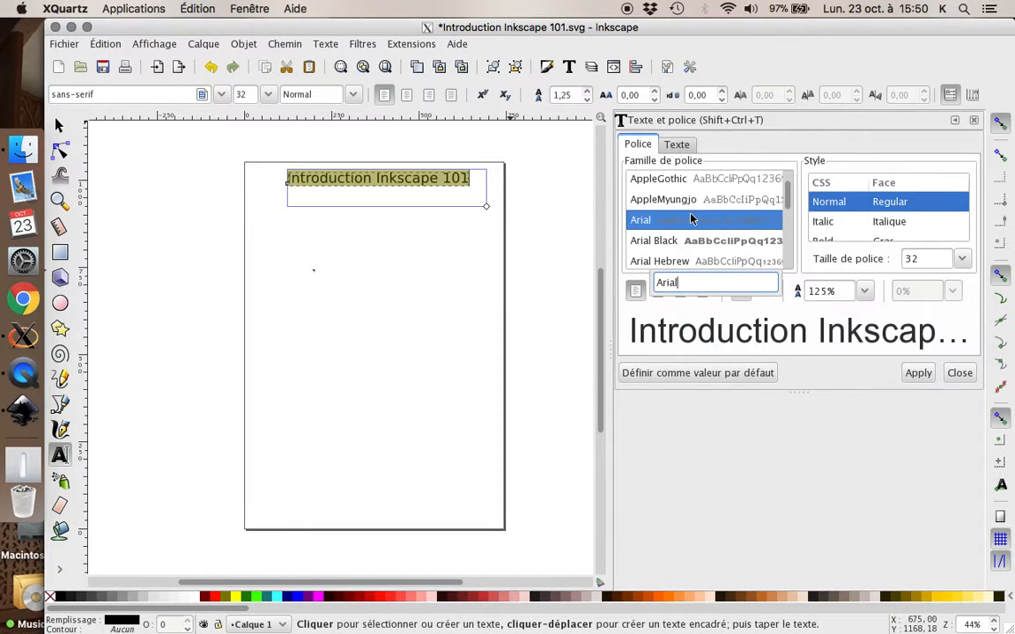
{"action": "left_click", "coordinate": [675, 227]}
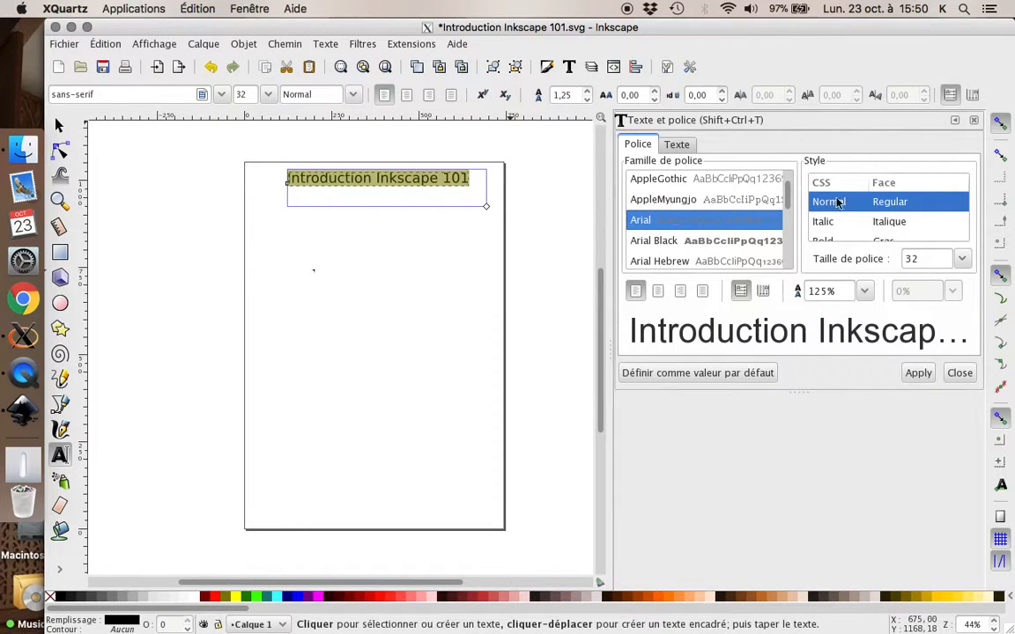
Apply the Bold style and font size 28 to the title, and centre it within its frame.
{"action": "scroll", "coordinate": [898, 220], "scroll_direction": "down", "scroll_amount": 1}
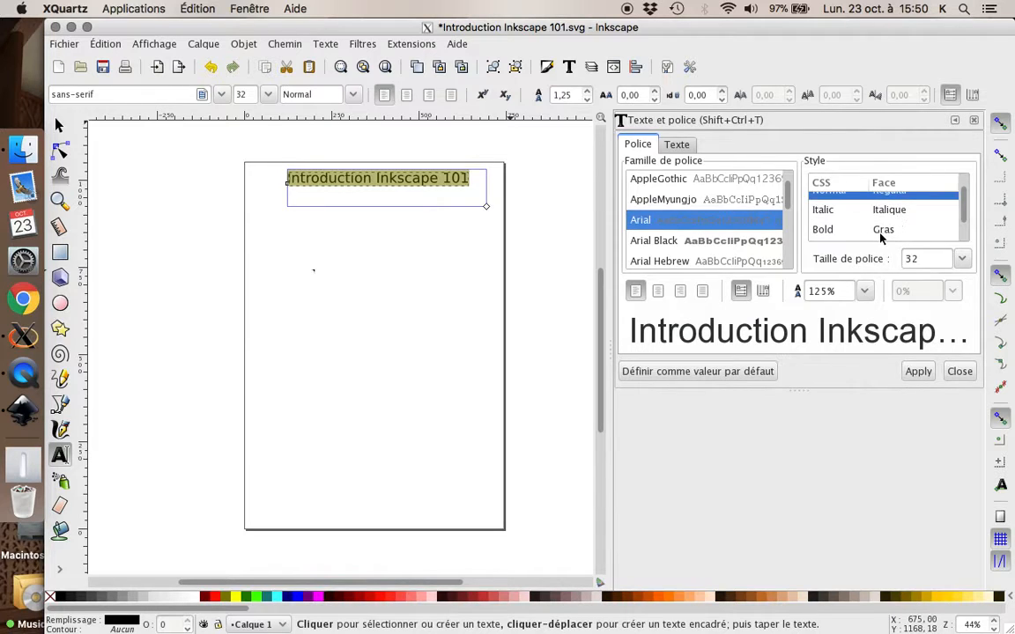
{"action": "left_click", "coordinate": [881, 231]}
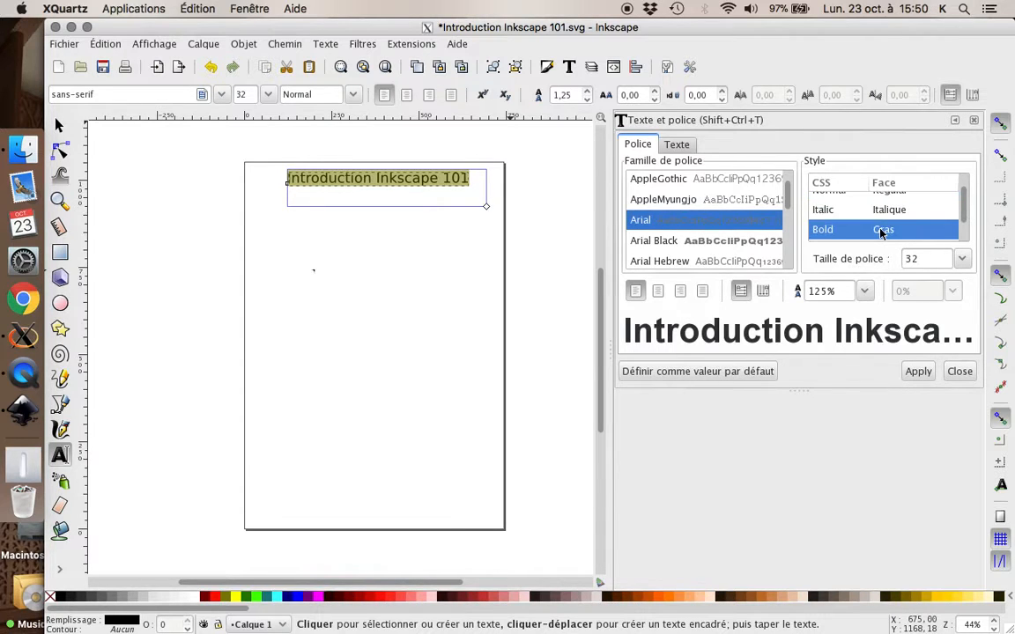
{"action": "left_click", "coordinate": [962, 258]}
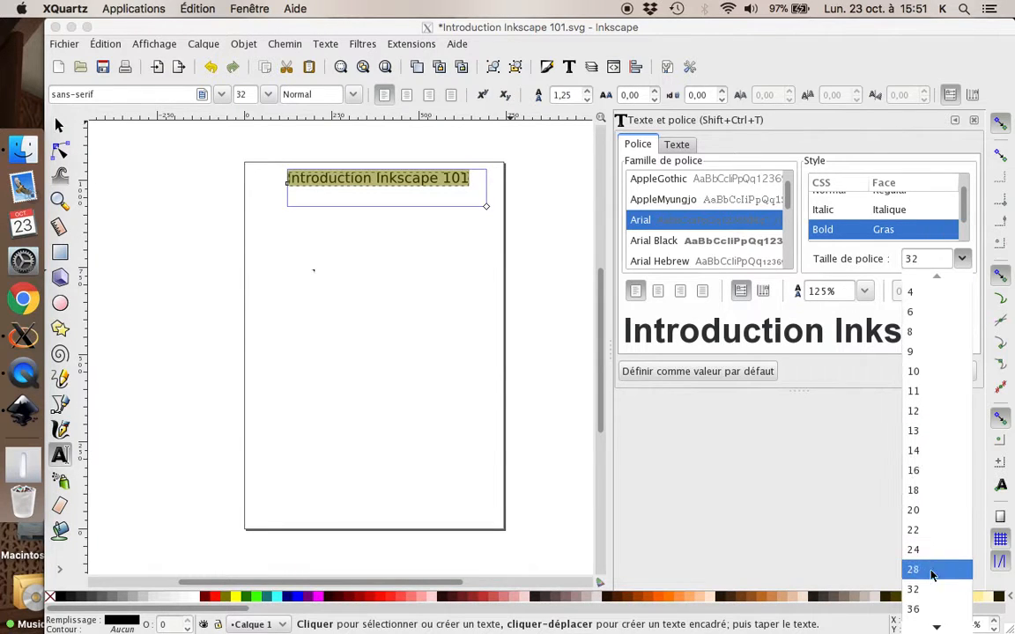
{"action": "left_click", "coordinate": [925, 570]}
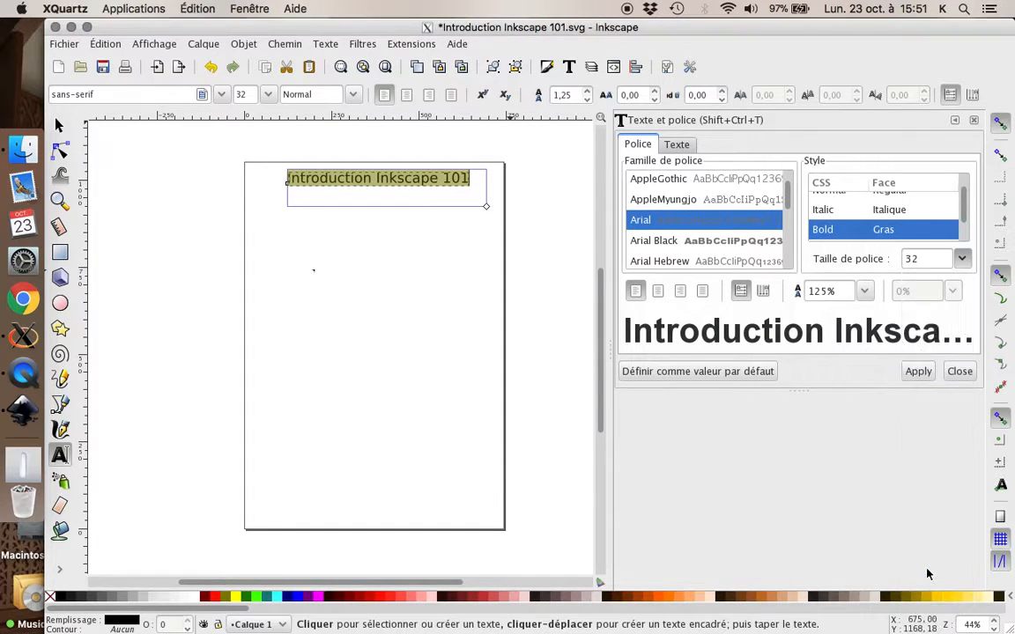
{"action": "left_click", "coordinate": [918, 367]}
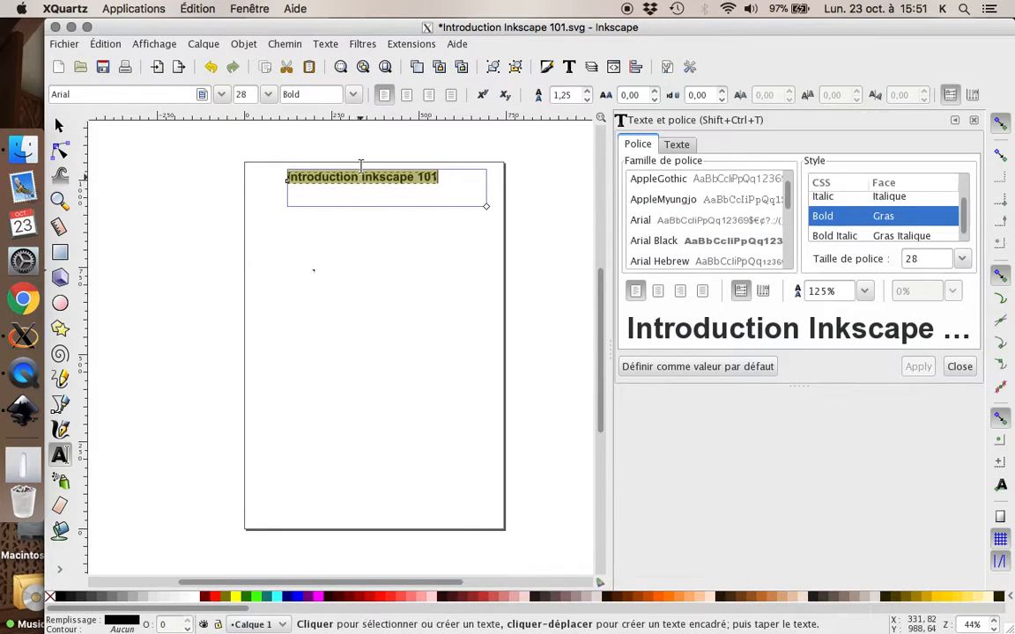
{"action": "left_click", "coordinate": [429, 95]}
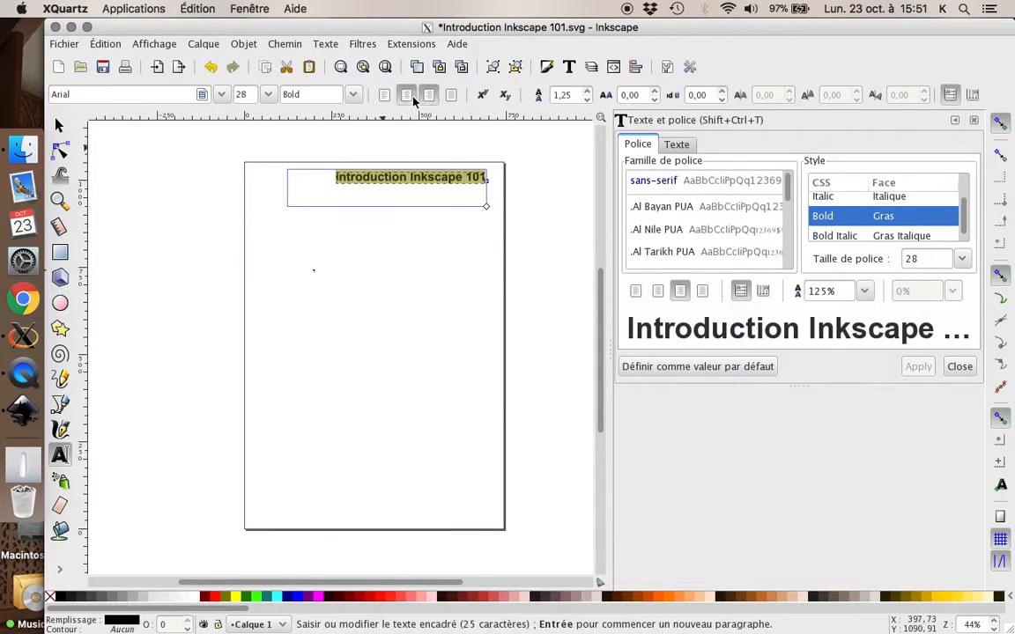
{"action": "left_click", "coordinate": [406, 95]}
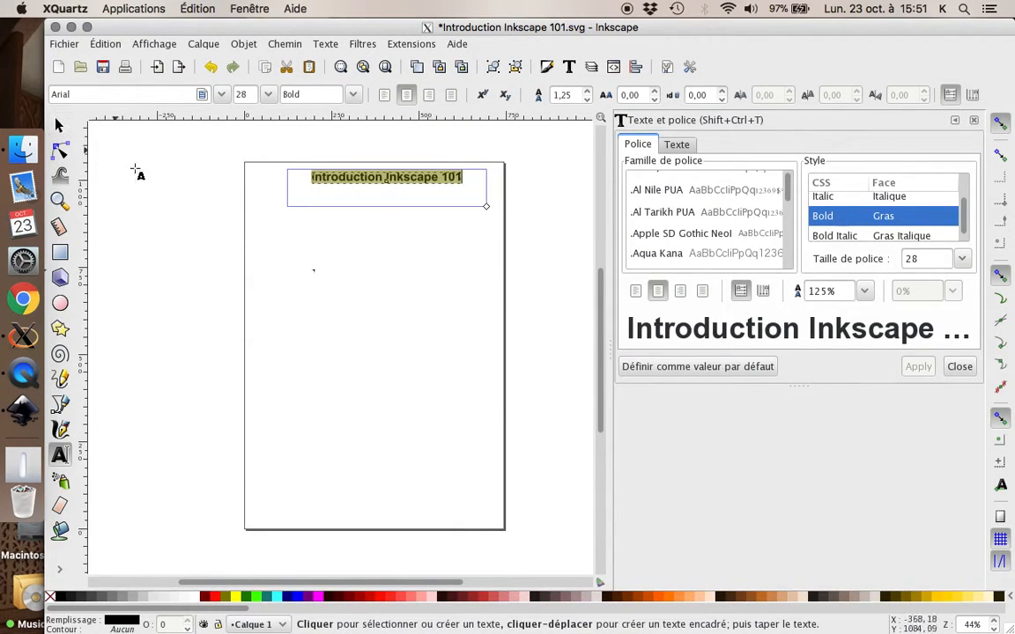
Reselect the title as an object and shift it slightly so it sits centred near the page's upper edge.
{"action": "left_click", "coordinate": [330, 170]}
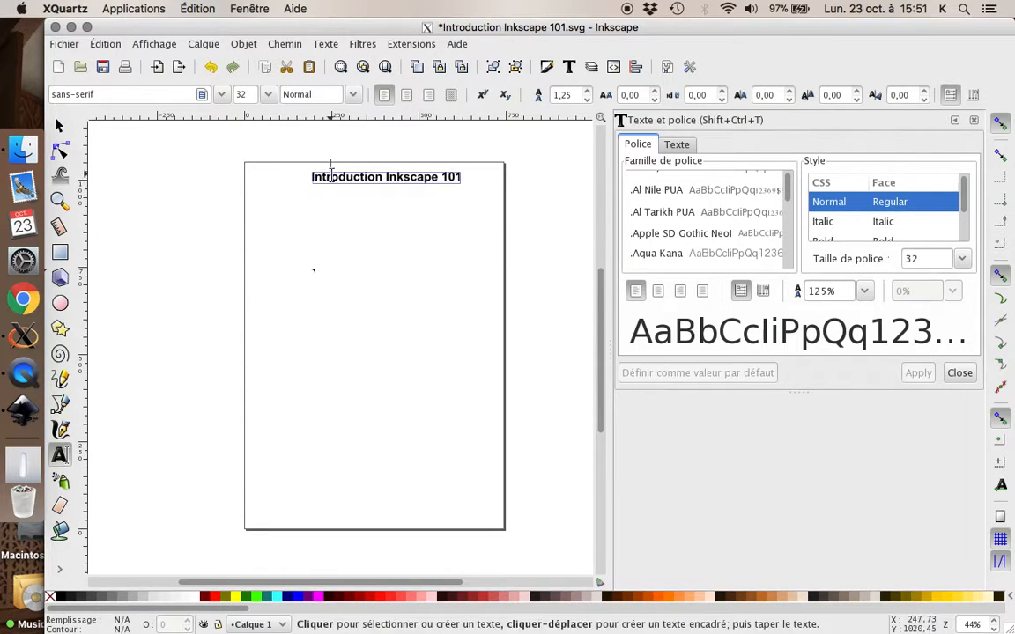
{"action": "left_click", "coordinate": [313, 179]}
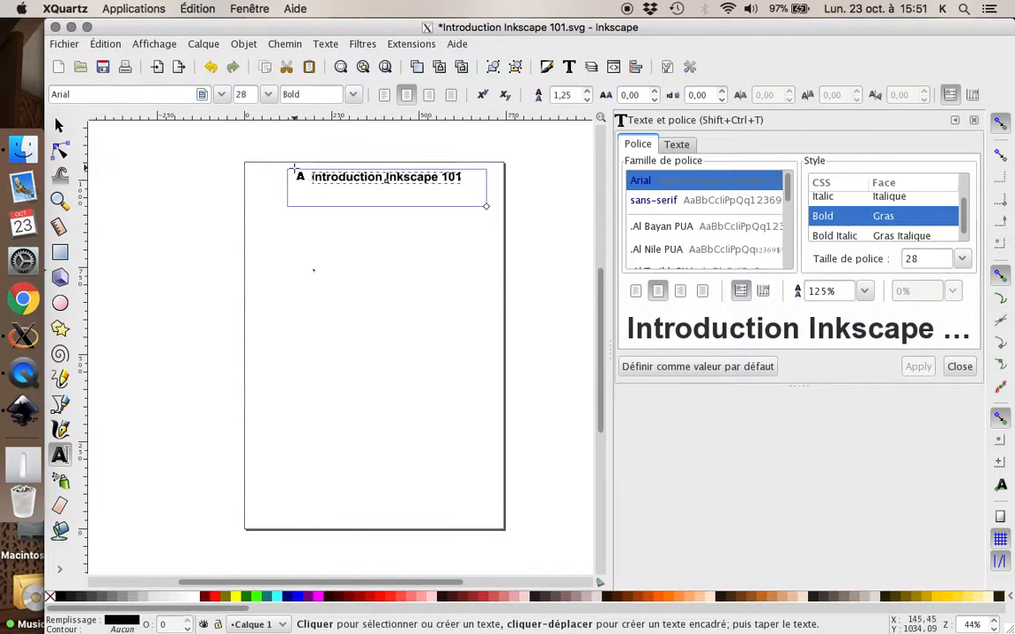
{"action": "left_click", "coordinate": [59, 125]}
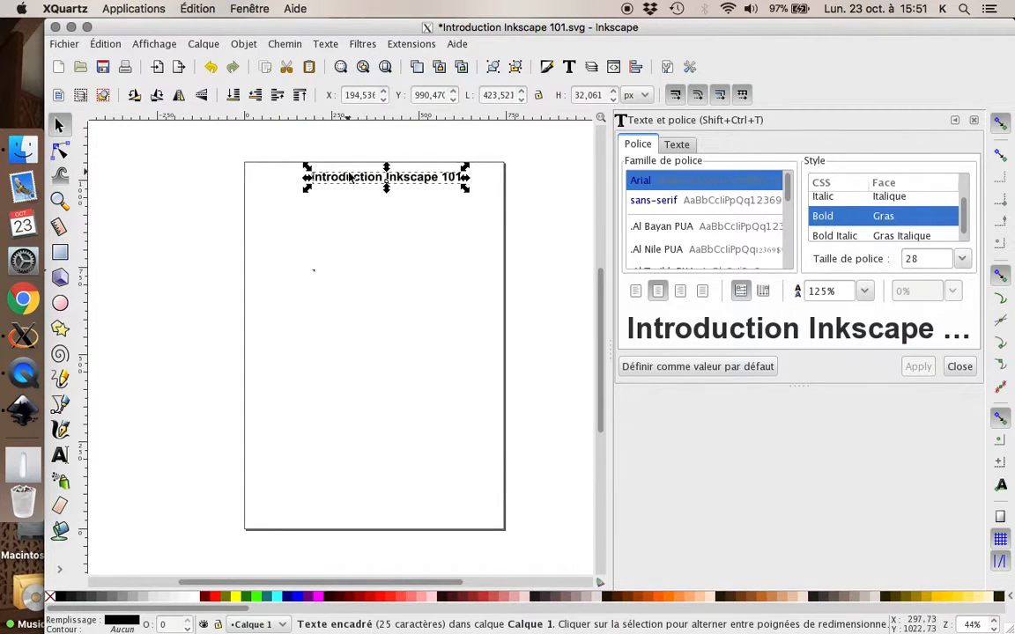
{"action": "left_click_drag", "start_coordinate": [343, 178], "coordinate": [343, 182]}
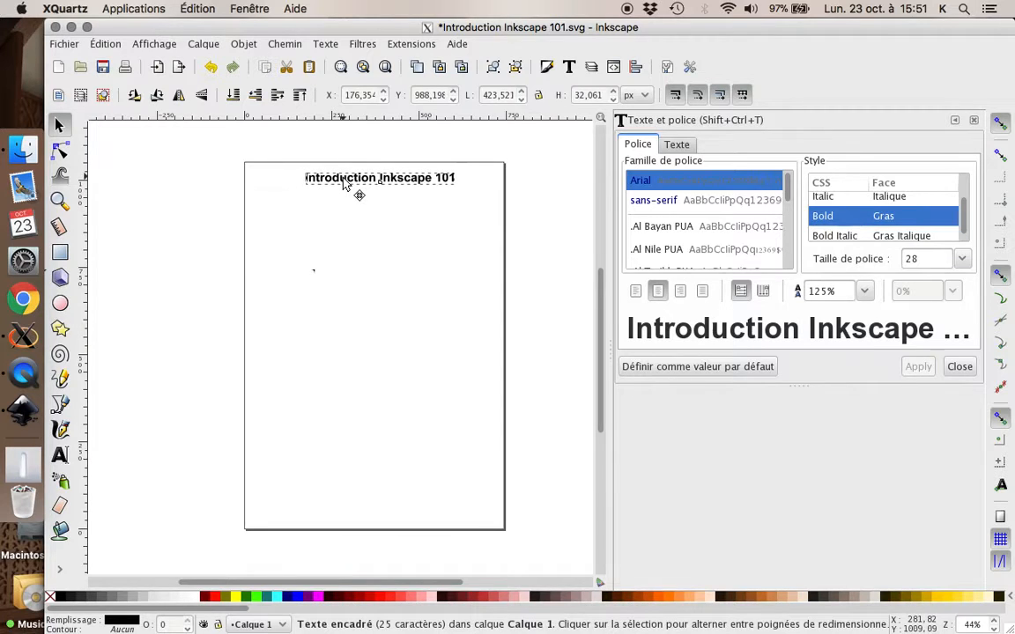
{"action": "left_click", "coordinate": [315, 220]}
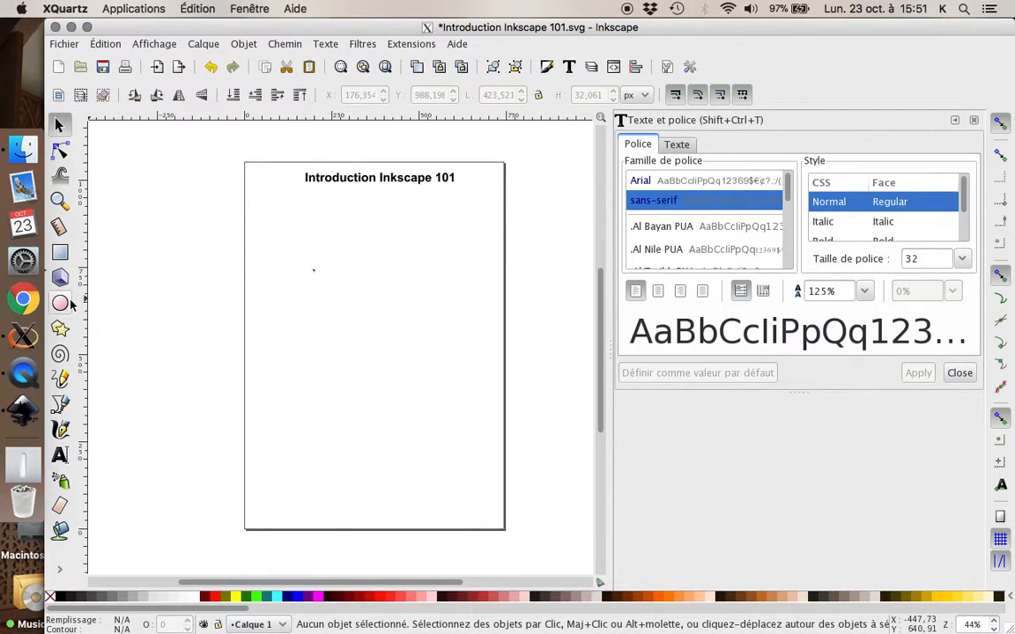
Draw five separate straight lines at different angles below the title with the Pencil tool.
{"action": "left_click", "coordinate": [60, 379]}
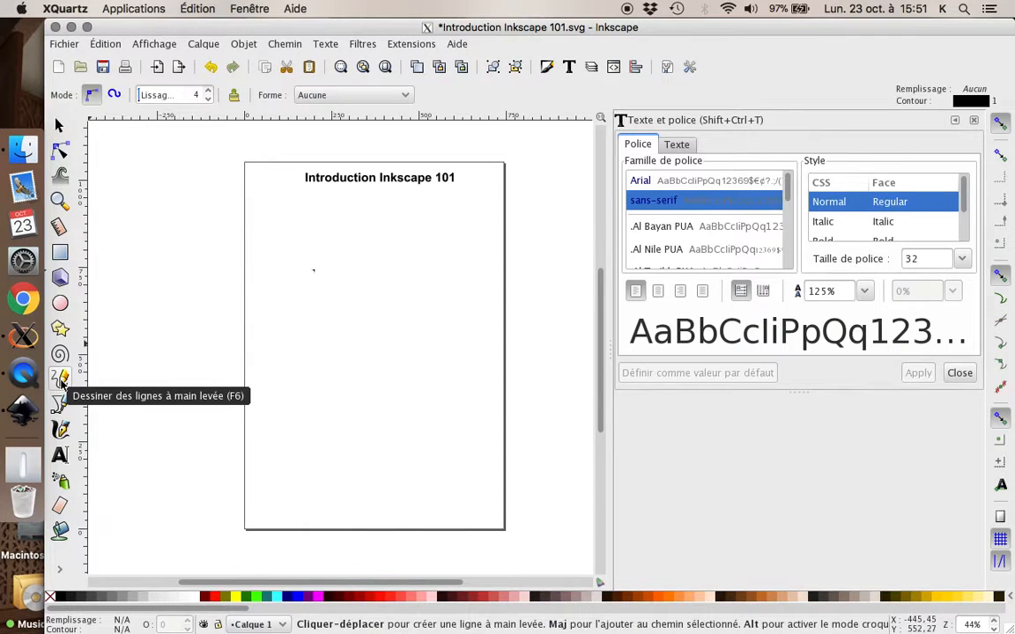
{"action": "left_click", "coordinate": [266, 242]}
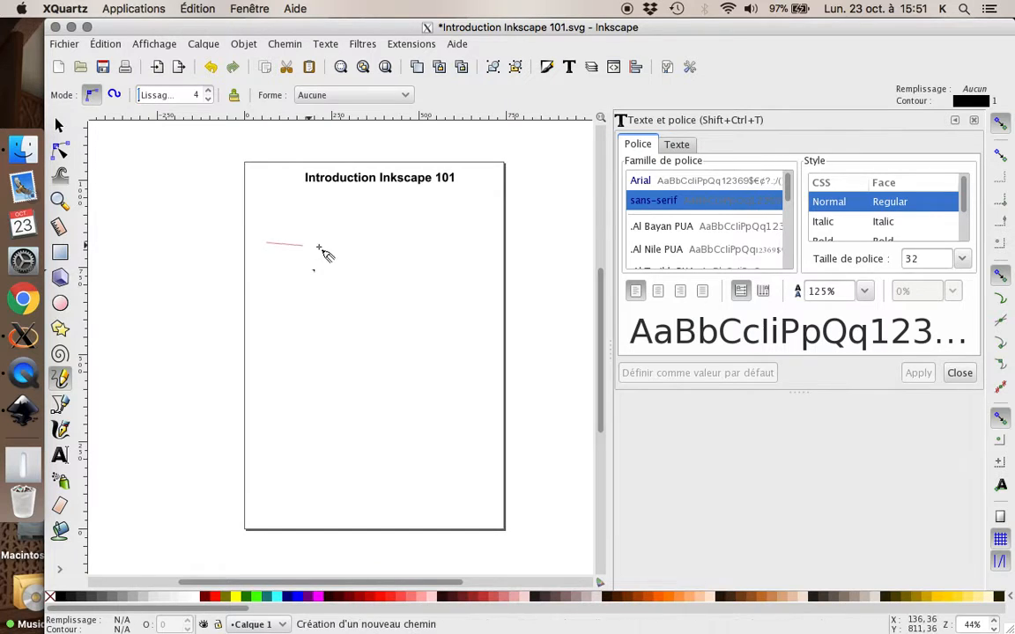
{"action": "left_click", "coordinate": [459, 235]}
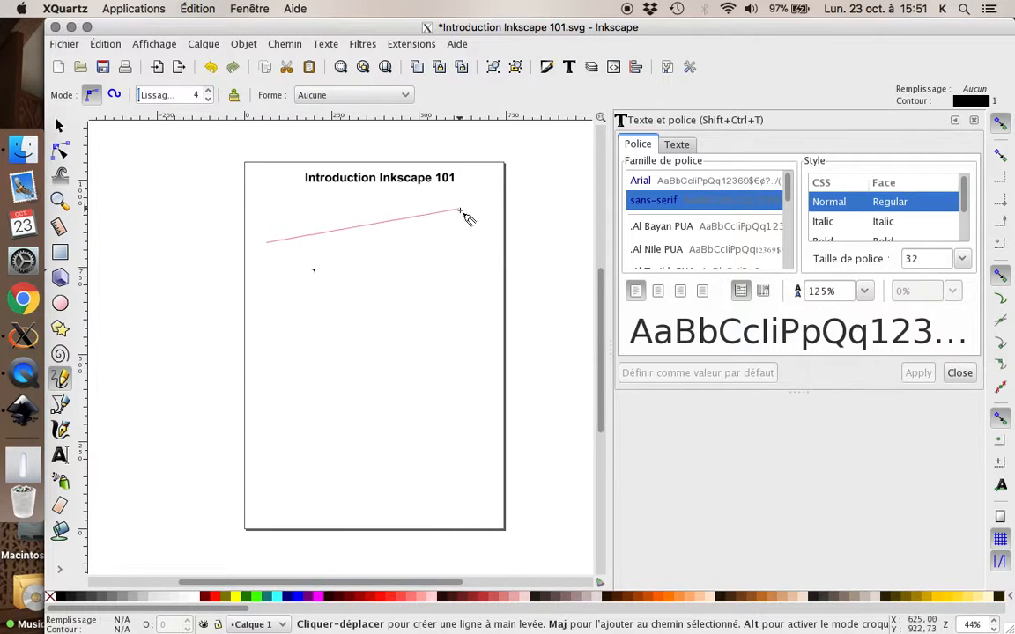
{"action": "left_click", "coordinate": [339, 209]}
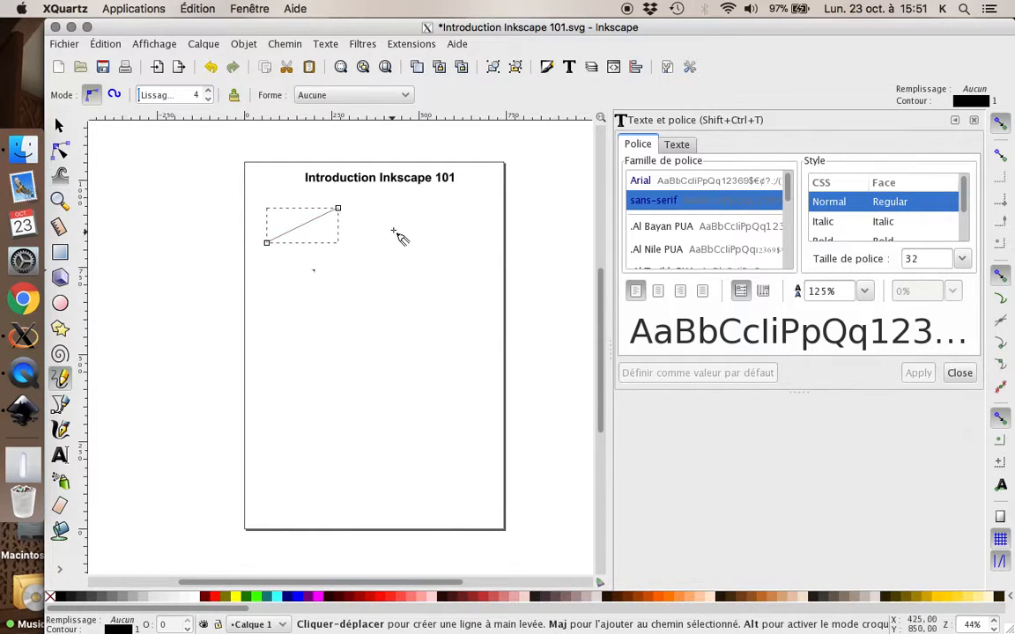
{"action": "left_click", "coordinate": [368, 234]}
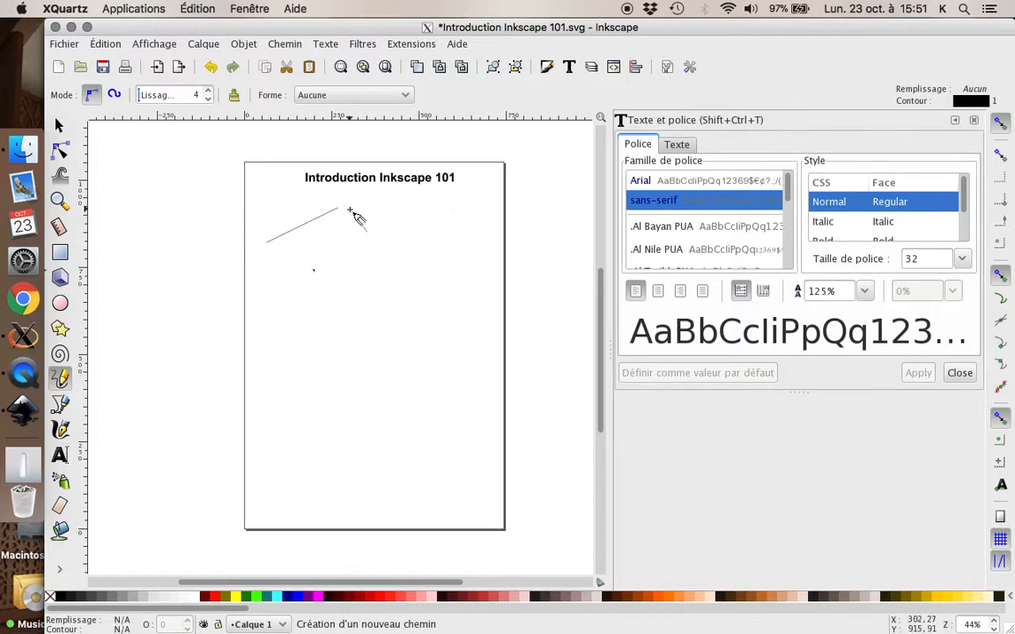
{"action": "left_click", "coordinate": [350, 209]}
{"action": "left_click", "coordinate": [319, 241]}
{"action": "left_click", "coordinate": [355, 262]}
{"action": "key", "text": "Escape"}
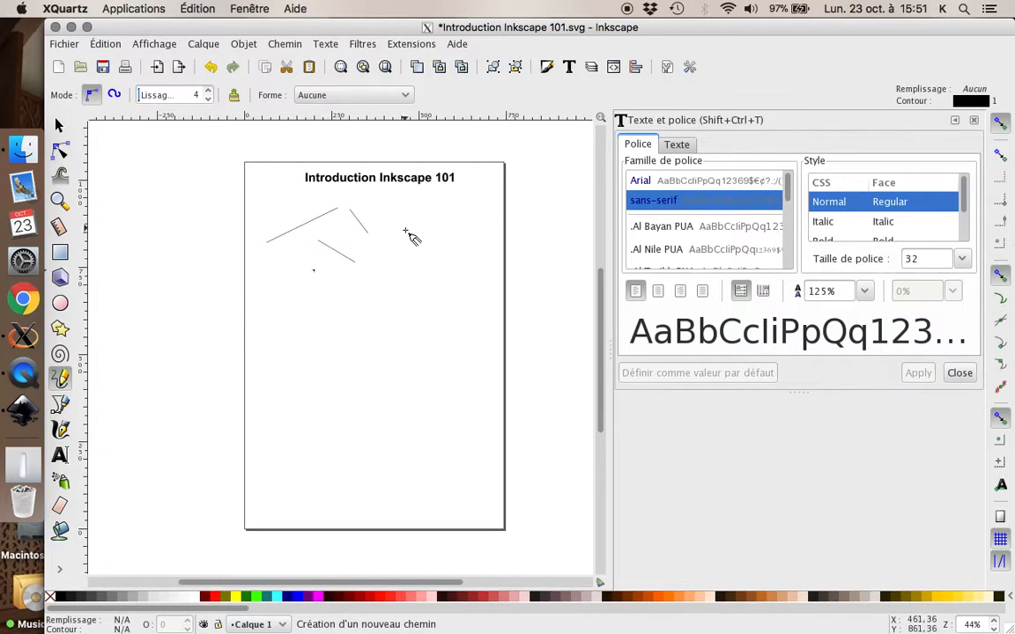
{"action": "left_click", "coordinate": [457, 210]}
{"action": "left_click", "coordinate": [409, 246]}
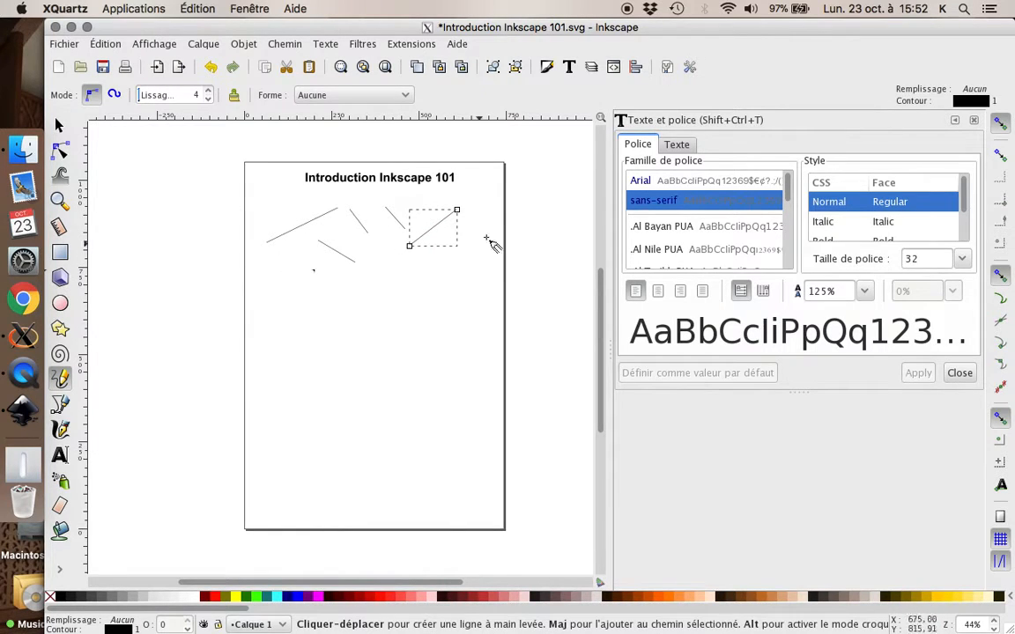
Draw a zigzag of connected straight pencil segments beneath the separate lines, extending it from its end points.
{"action": "left_click", "coordinate": [296, 276]}
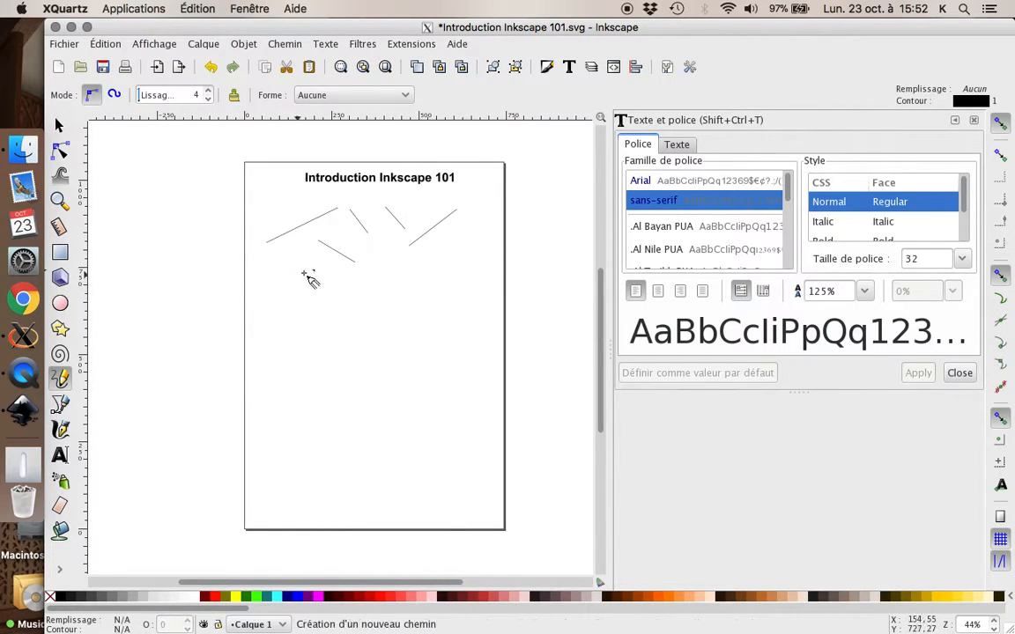
{"action": "left_click", "coordinate": [313, 255]}
{"action": "left_click", "coordinate": [313, 255]}
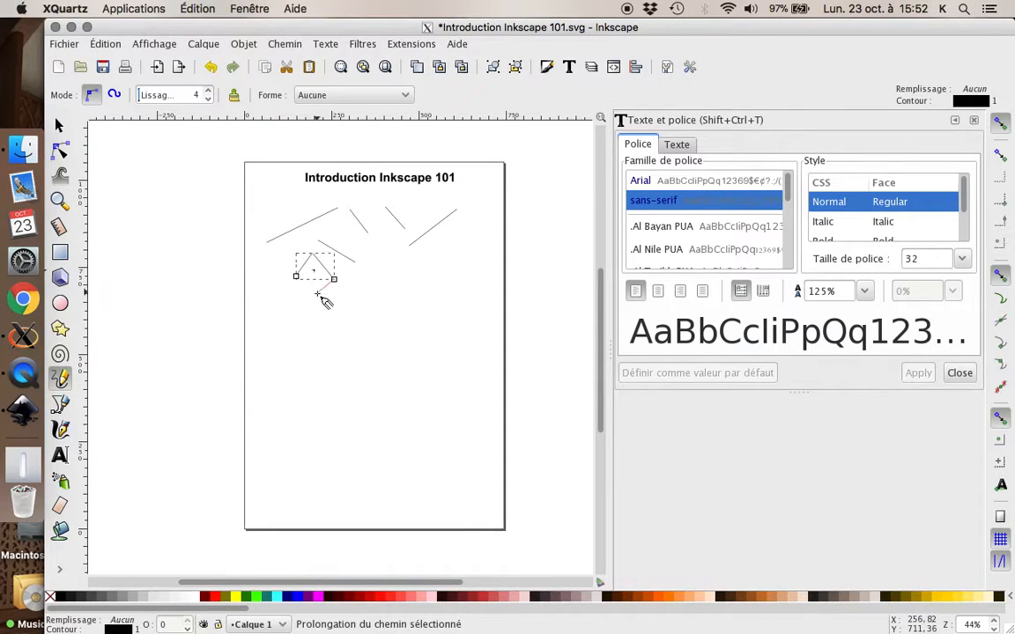
{"action": "left_click", "coordinate": [334, 279]}
{"action": "left_click", "coordinate": [375, 263]}
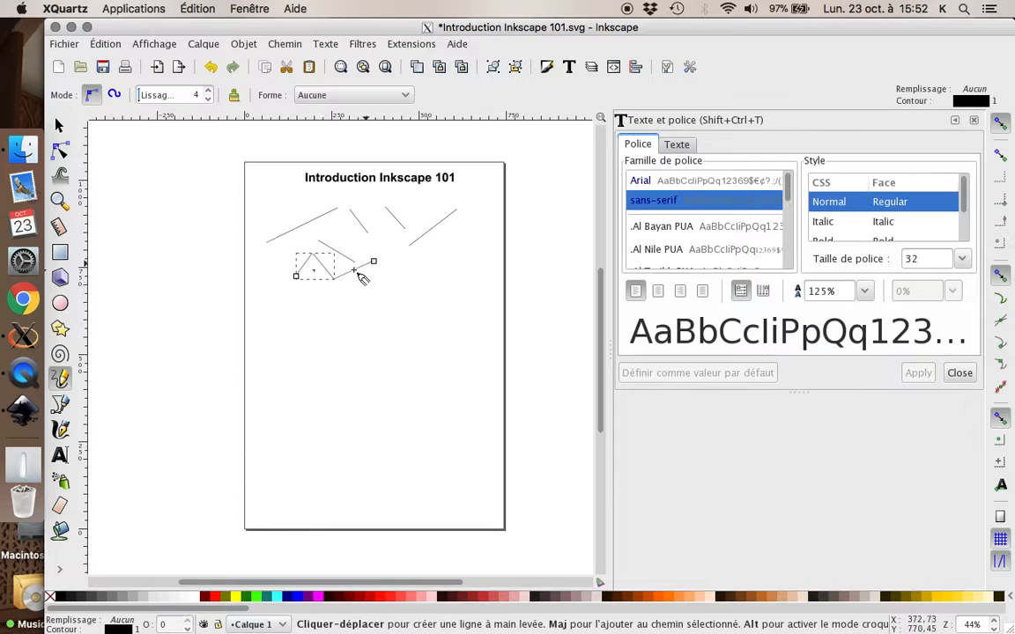
{"action": "left_click", "coordinate": [296, 276]}
{"action": "left_click", "coordinate": [326, 303]}
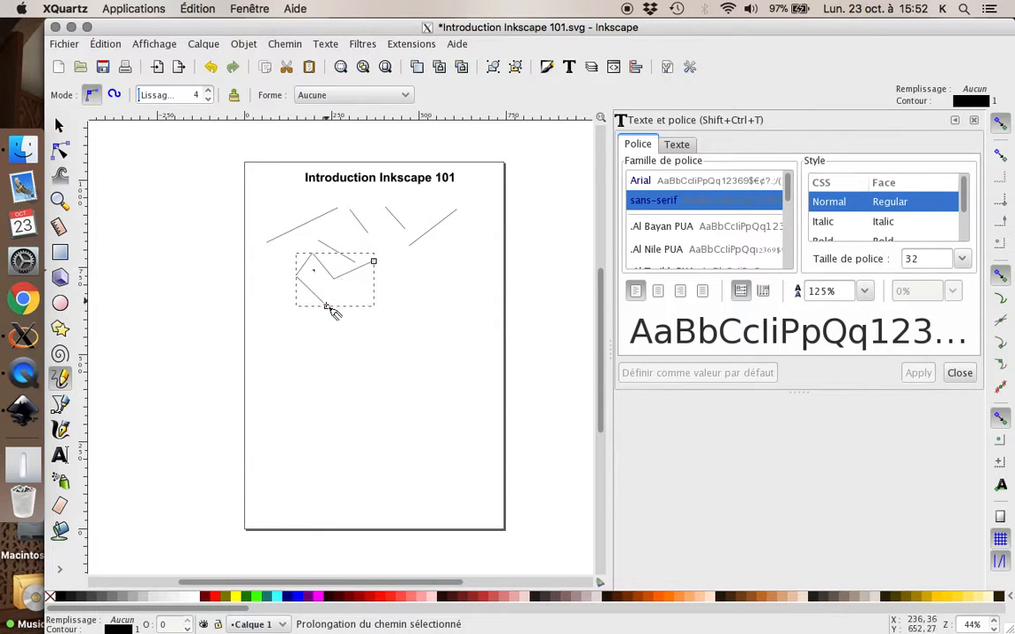
{"action": "left_click", "coordinate": [337, 260]}
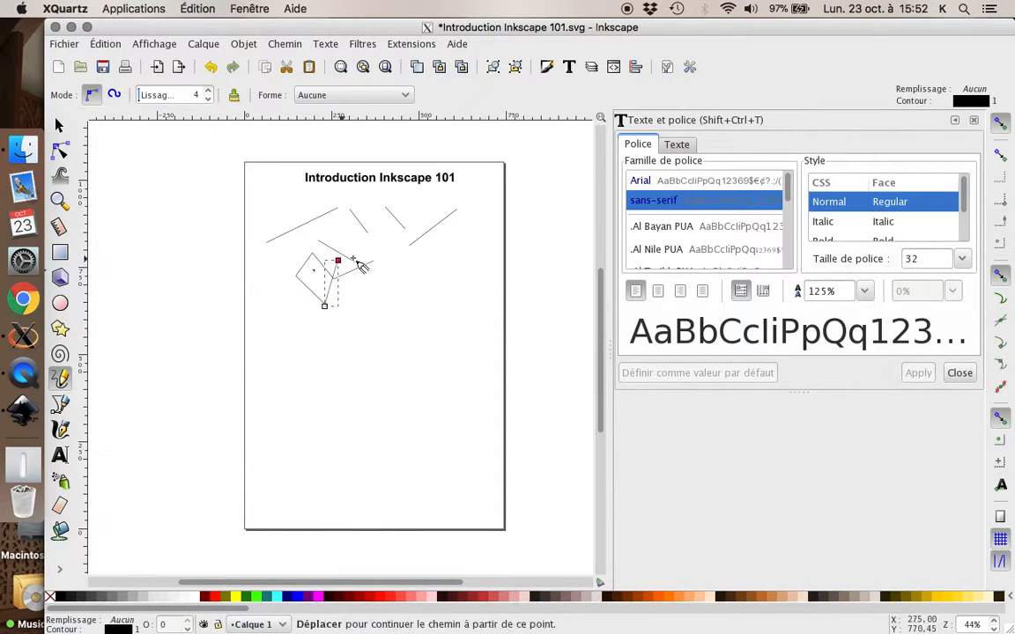
{"action": "left_click", "coordinate": [403, 247]}
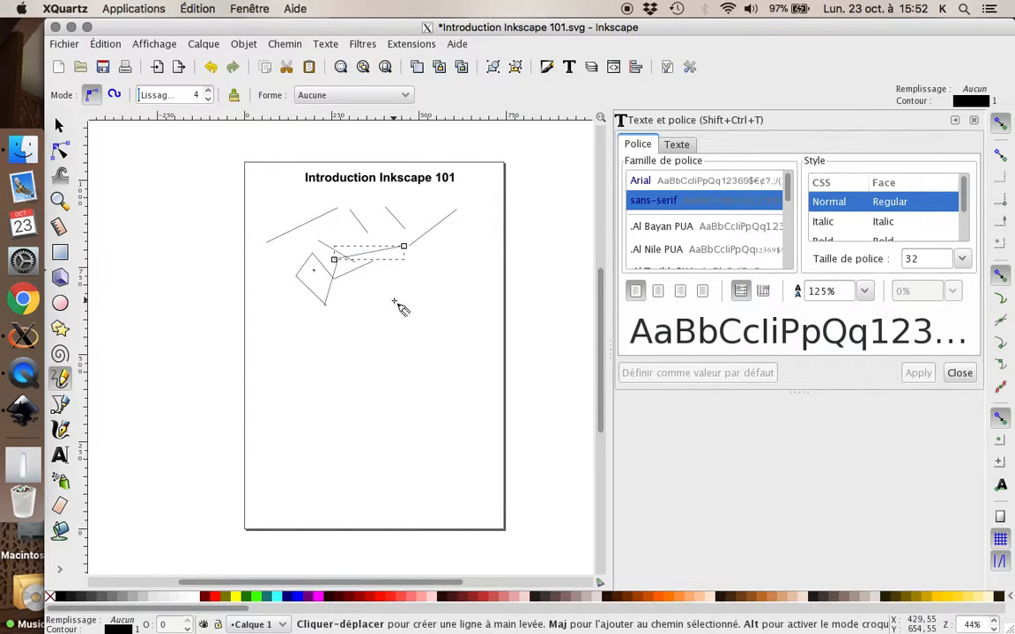
Select all the pencil lines below the title and delete them.
{"action": "left_click", "coordinate": [59, 124]}
{"action": "left_click_drag", "start_coordinate": [491, 316], "coordinate": [263, 196]}
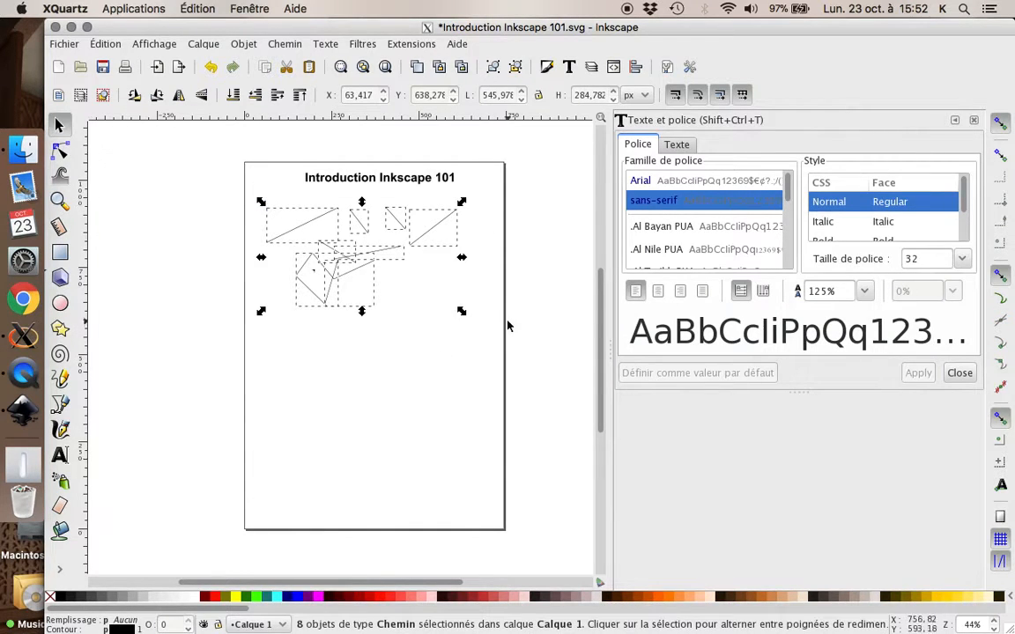
{"action": "left_click", "coordinate": [489, 329]}
{"action": "left_click_drag", "start_coordinate": [491, 323], "coordinate": [260, 198]}
{"action": "key", "text": "Delete"}
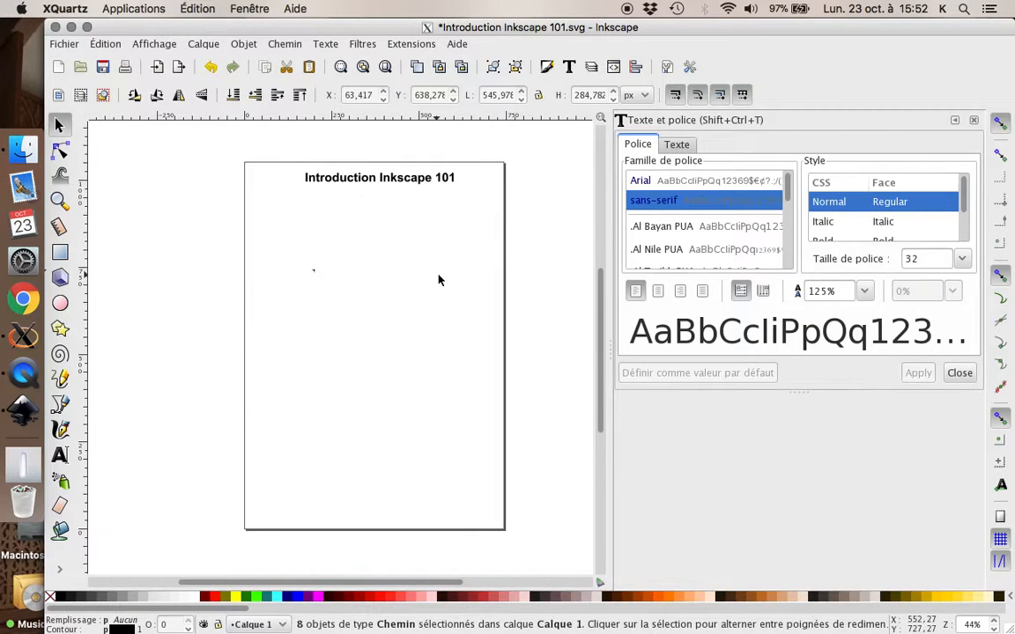
Draw one long looping freehand curve below the title with the Pencil tool, and delete it.
{"action": "left_click", "coordinate": [59, 381]}
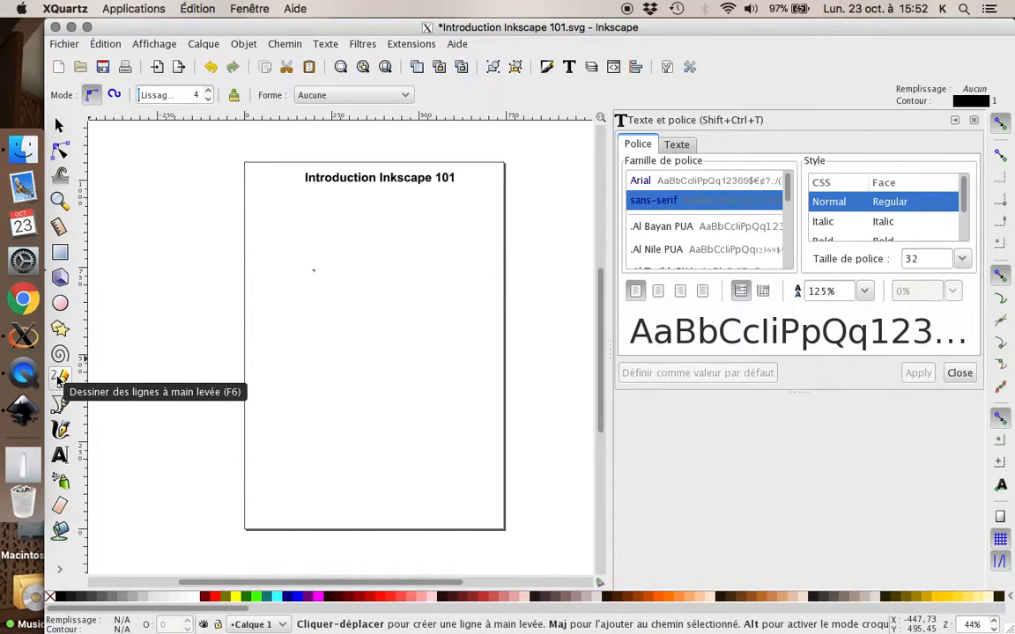
{"action": "left_click", "coordinate": [280, 261]}
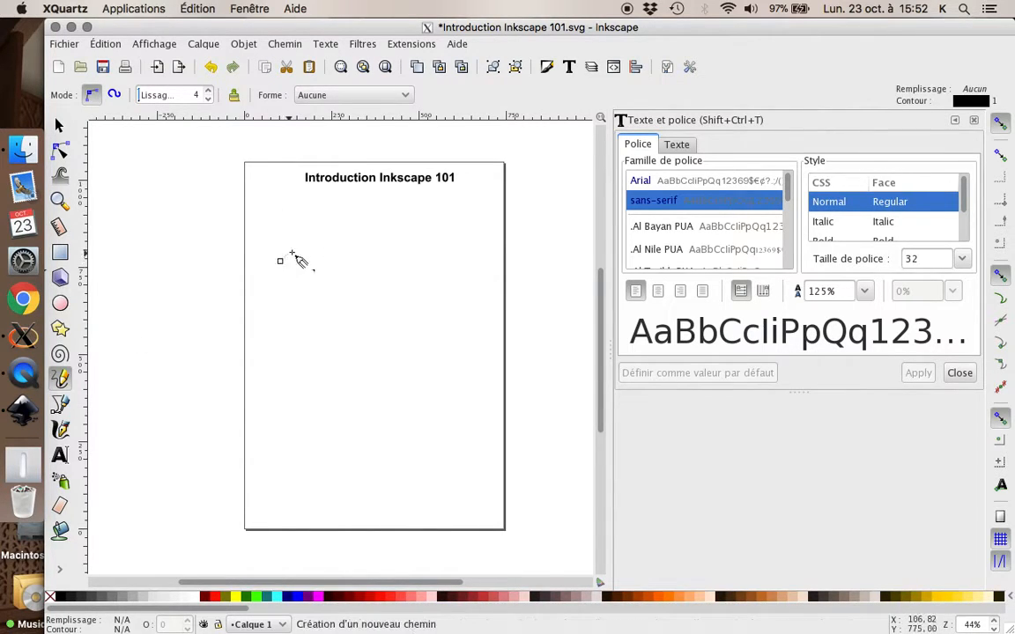
{"action": "mouse_move", "coordinate": [292, 253]}
{"action": "left_mouse_down"}
{"action": "mouse_move", "coordinate": [323, 214]}
{"action": "mouse_move", "coordinate": [339, 214]}
{"action": "mouse_move", "coordinate": [349, 235]}
{"action": "mouse_move", "coordinate": [312, 284]}
{"action": "mouse_move", "coordinate": [353, 307]}
{"action": "mouse_move", "coordinate": [366, 297]}
{"action": "mouse_move", "coordinate": [364, 256]}
{"action": "mouse_move", "coordinate": [394, 250]}
{"action": "mouse_move", "coordinate": [429, 270]}
{"action": "mouse_move", "coordinate": [466, 245]}
{"action": "mouse_move", "coordinate": [450, 230]}
{"action": "mouse_move", "coordinate": [387, 215]}
{"action": "mouse_move", "coordinate": [464, 210]}
{"action": "mouse_move", "coordinate": [484, 288]}
{"action": "mouse_move", "coordinate": [463, 300]}
{"action": "mouse_move", "coordinate": [422, 282]}
{"action": "mouse_move", "coordinate": [407, 218]}
{"action": "mouse_move", "coordinate": [360, 226]}
{"action": "mouse_move", "coordinate": [389, 310]}
{"action": "mouse_move", "coordinate": [413, 327]}
{"action": "mouse_move", "coordinate": [458, 291]}
{"action": "left_mouse_up"}
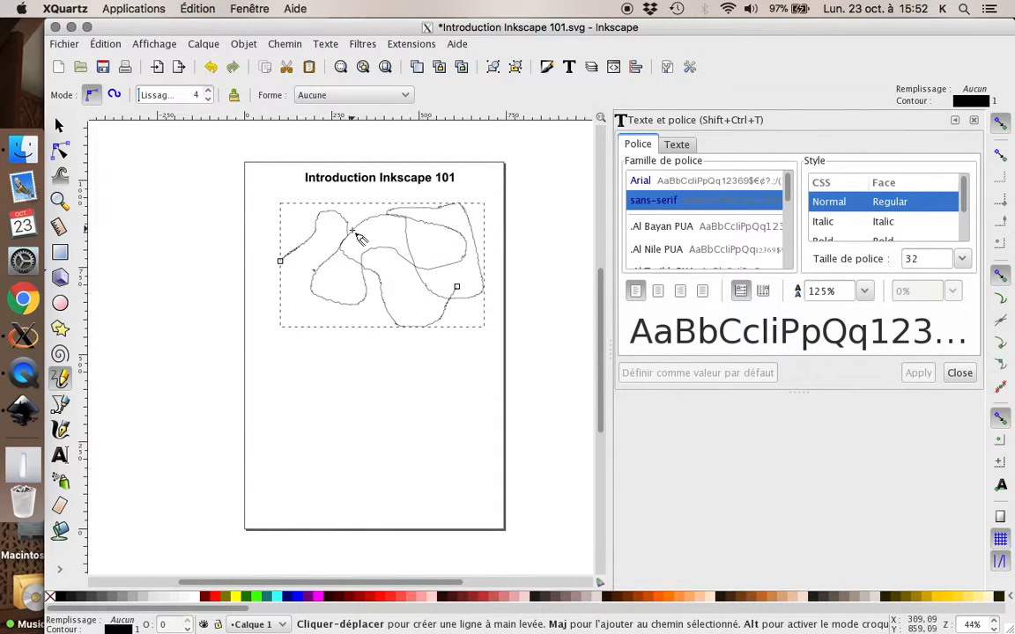
{"action": "key", "text": "Delete"}
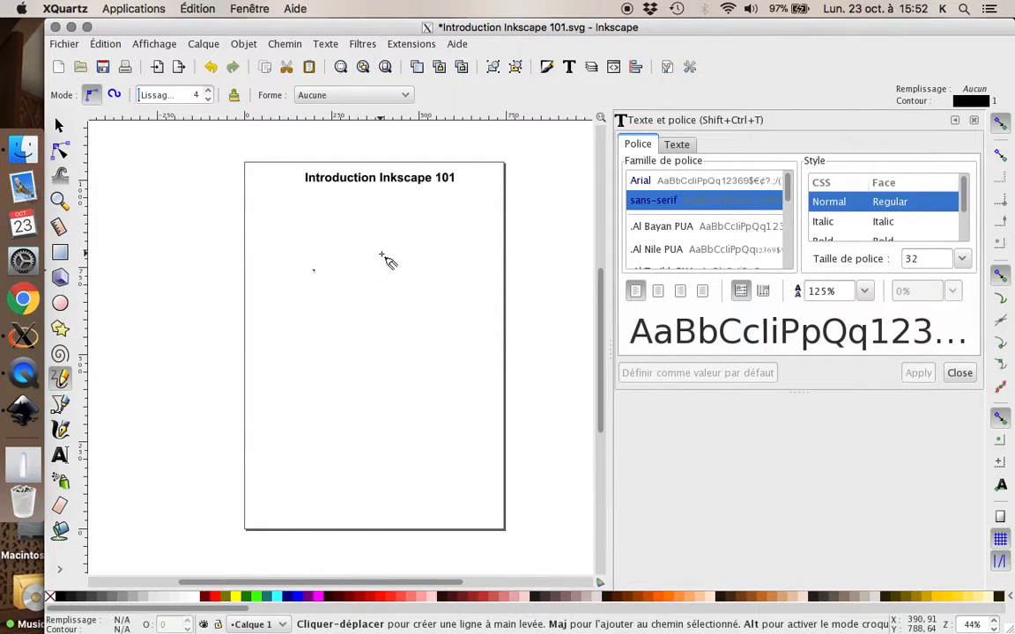
Draw several short, crossing freehand strokes below the title with the Pencil tool.
{"action": "mouse_move", "coordinate": [301, 256]}
{"action": "left_mouse_down"}
{"action": "mouse_move", "coordinate": [325, 226]}
{"action": "mouse_move", "coordinate": [329, 264]}
{"action": "mouse_move", "coordinate": [377, 234]}
{"action": "left_mouse_up"}
{"action": "left_click_drag", "start_coordinate": [286, 235], "coordinate": [397, 255]}
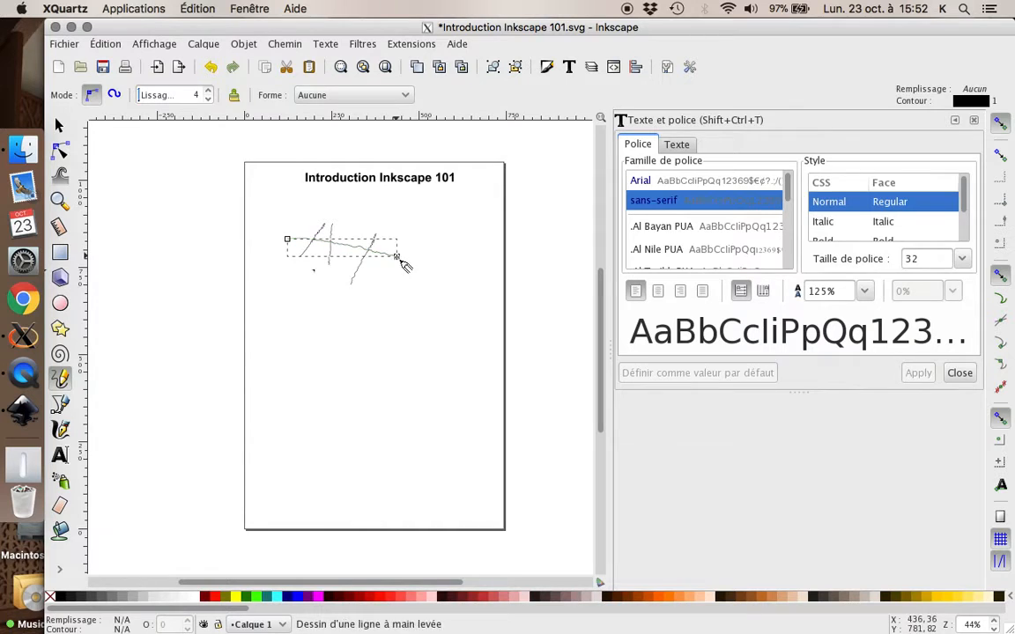
{"action": "mouse_move", "coordinate": [292, 282]}
{"action": "left_mouse_down"}
{"action": "mouse_move", "coordinate": [368, 247]}
{"action": "mouse_move", "coordinate": [379, 236]}
{"action": "mouse_move", "coordinate": [361, 225]}
{"action": "mouse_move", "coordinate": [412, 266]}
{"action": "left_mouse_up"}
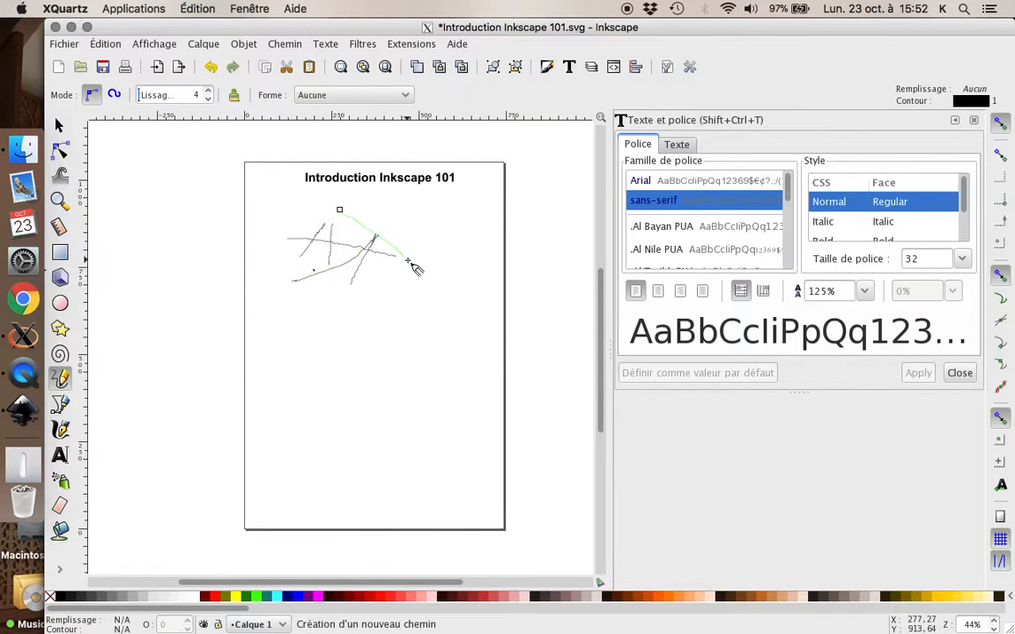
{"action": "left_click_drag", "start_coordinate": [438, 217], "coordinate": [403, 274]}
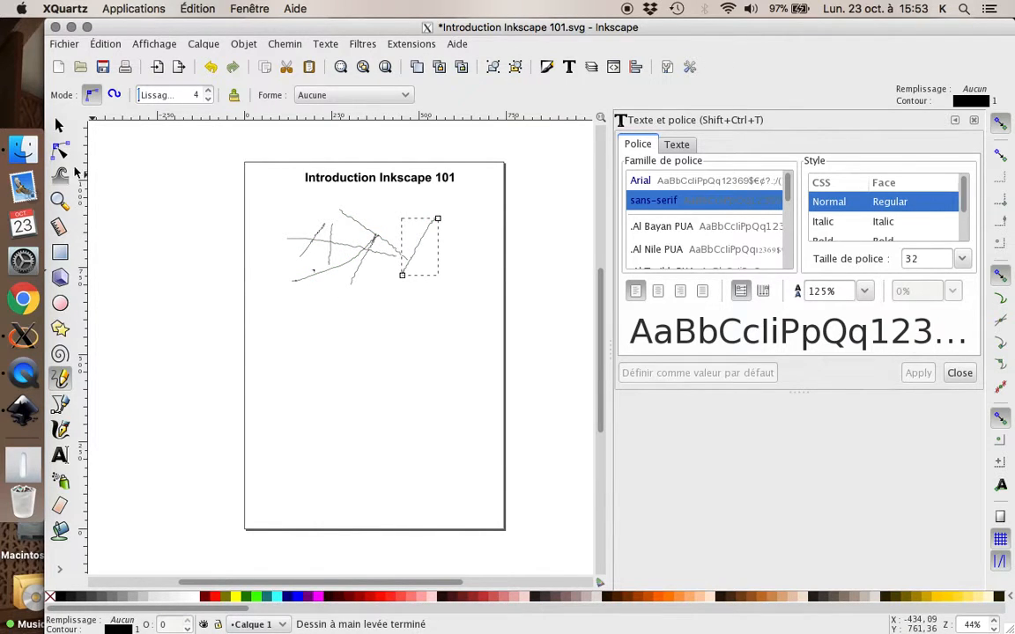
Select all the freehand strokes below the title and delete them.
{"action": "left_click", "coordinate": [59, 125]}
{"action": "mouse_move", "coordinate": [492, 330]}
{"action": "left_mouse_down"}
{"action": "mouse_move", "coordinate": [297, 229]}
{"action": "mouse_move", "coordinate": [277, 203]}
{"action": "left_mouse_up"}
{"action": "key", "text": "Delete"}
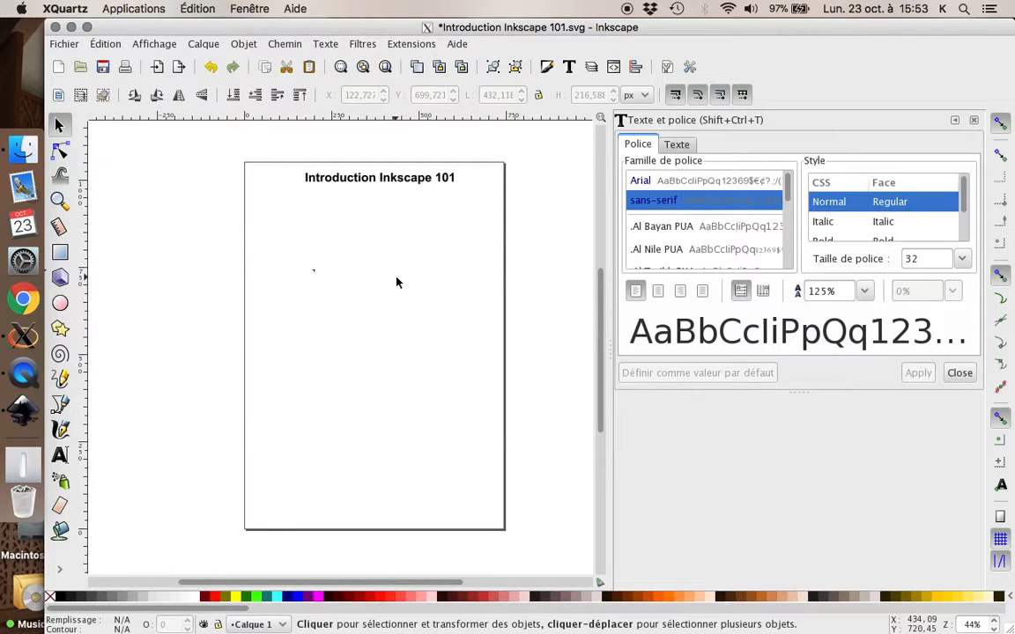
Draw a first name in capitals from straight pencil segments below the title, with two slanted straight lines meeting in a corner beneath it.
{"action": "left_click", "coordinate": [61, 379]}
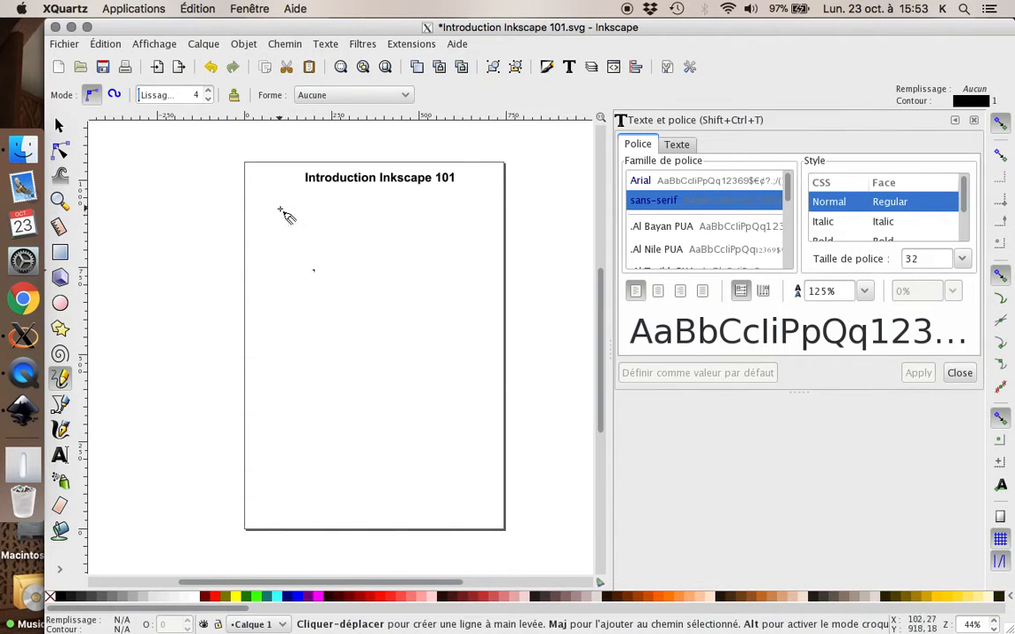
{"action": "mouse_move", "coordinate": [279, 210]}
{"action": "left_mouse_down"}
{"action": "mouse_move", "coordinate": [280, 246]}
{"action": "mouse_move", "coordinate": [311, 211]}
{"action": "mouse_move", "coordinate": [294, 225]}
{"action": "mouse_move", "coordinate": [304, 249]}
{"action": "mouse_move", "coordinate": [322, 232]}
{"action": "mouse_move", "coordinate": [321, 244]}
{"action": "mouse_move", "coordinate": [347, 243]}
{"action": "mouse_move", "coordinate": [340, 212]}
{"action": "left_mouse_up"}
{"action": "left_click", "coordinate": [322, 227]}
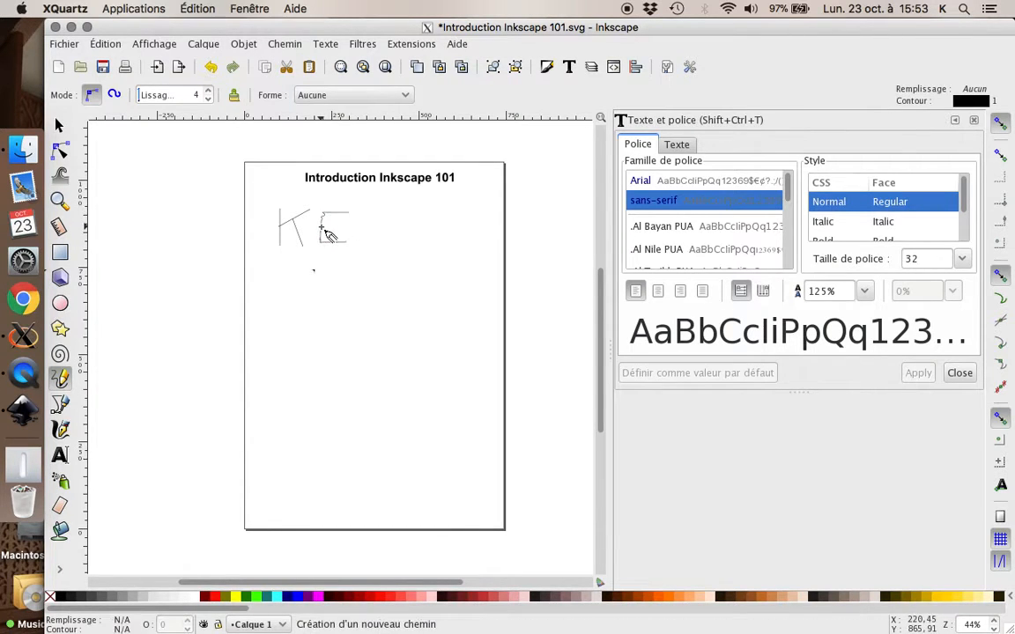
{"action": "mouse_move", "coordinate": [342, 227]}
{"action": "left_mouse_down"}
{"action": "mouse_move", "coordinate": [360, 218]}
{"action": "mouse_move", "coordinate": [368, 241]}
{"action": "mouse_move", "coordinate": [385, 216]}
{"action": "mouse_move", "coordinate": [404, 222]}
{"action": "mouse_move", "coordinate": [407, 244]}
{"action": "mouse_move", "coordinate": [423, 218]}
{"action": "mouse_move", "coordinate": [425, 243]}
{"action": "mouse_move", "coordinate": [445, 245]}
{"action": "mouse_move", "coordinate": [447, 219]}
{"action": "mouse_move", "coordinate": [349, 381]}
{"action": "mouse_move", "coordinate": [421, 328]}
{"action": "mouse_move", "coordinate": [315, 296]}
{"action": "mouse_move", "coordinate": [300, 279]}
{"action": "left_mouse_up"}
{"action": "left_click", "coordinate": [359, 216]}
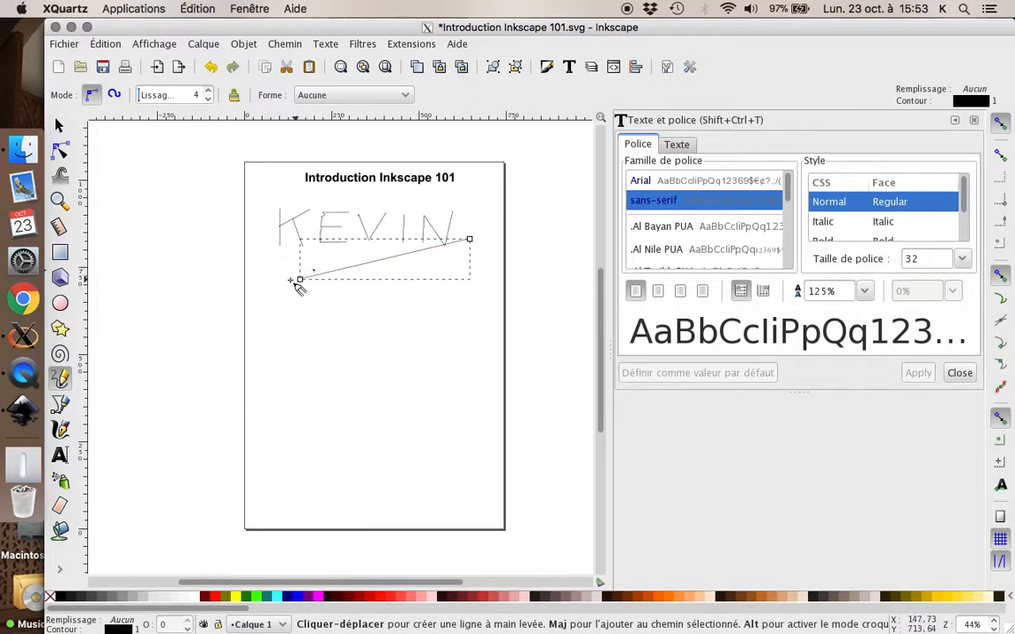
{"action": "left_click_drag", "start_coordinate": [261, 237], "coordinate": [300, 279]}
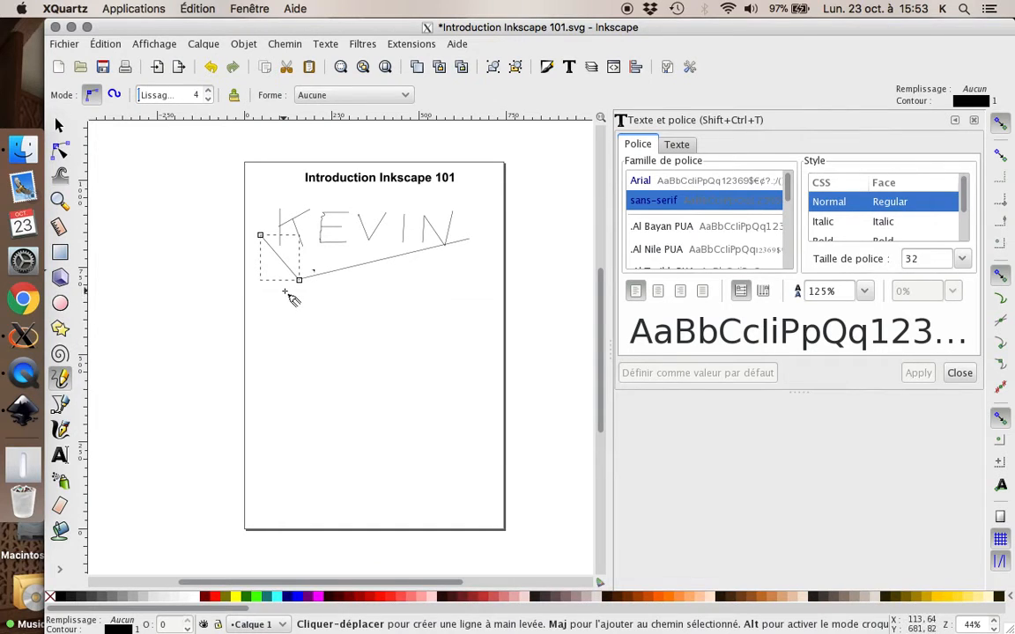
Write the same first name in freehand pencil capitals below the slanted lines.
{"action": "mouse_move", "coordinate": [285, 292]}
{"action": "left_mouse_down"}
{"action": "mouse_move", "coordinate": [283, 332]}
{"action": "mouse_move", "coordinate": [282, 314]}
{"action": "mouse_move", "coordinate": [317, 296]}
{"action": "mouse_move", "coordinate": [313, 340]}
{"action": "left_mouse_up"}
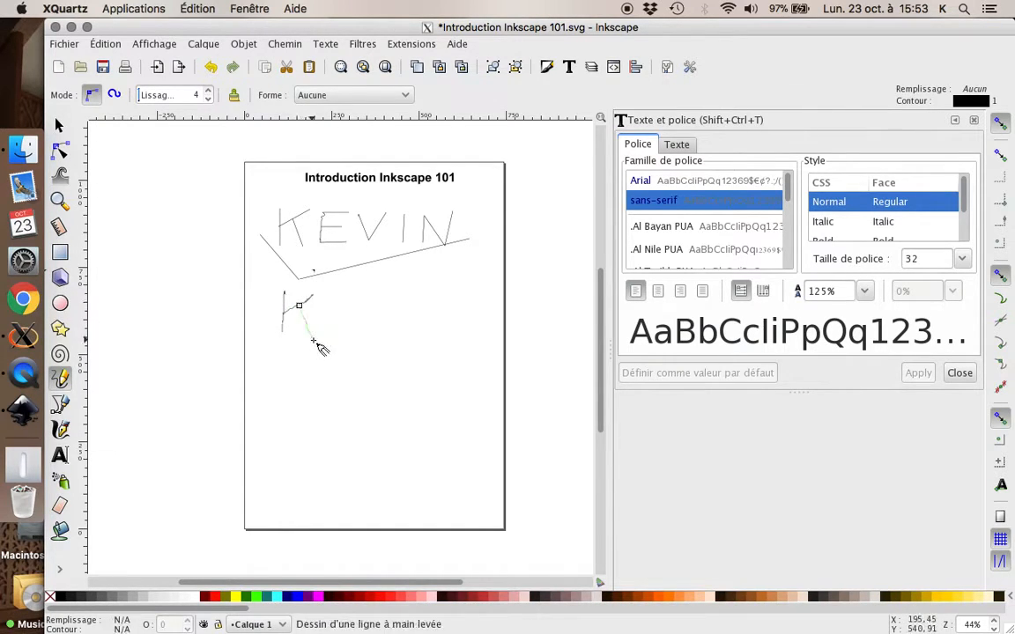
{"action": "mouse_move", "coordinate": [331, 298]}
{"action": "left_mouse_down"}
{"action": "mouse_move", "coordinate": [340, 342]}
{"action": "mouse_move", "coordinate": [354, 336]}
{"action": "mouse_move", "coordinate": [356, 300]}
{"action": "mouse_move", "coordinate": [386, 338]}
{"action": "mouse_move", "coordinate": [408, 302]}
{"action": "mouse_move", "coordinate": [424, 305]}
{"action": "mouse_move", "coordinate": [420, 338]}
{"action": "left_mouse_up"}
{"action": "left_click_drag", "start_coordinate": [448, 302], "coordinate": [440, 341]}
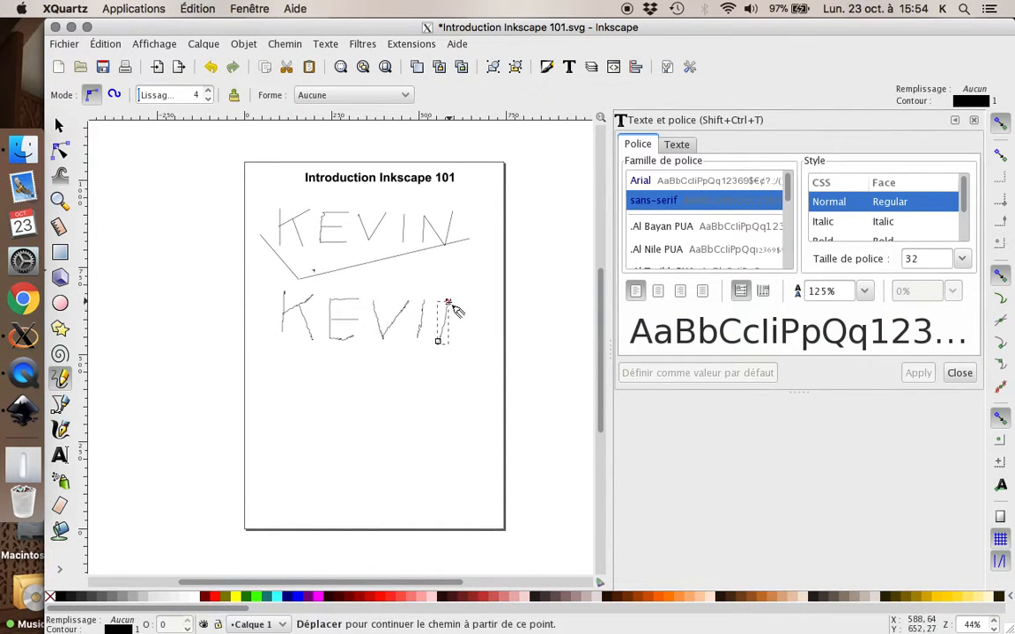
{"action": "mouse_move", "coordinate": [448, 303]}
{"action": "left_mouse_down"}
{"action": "mouse_move", "coordinate": [463, 342]}
{"action": "mouse_move", "coordinate": [473, 300]}
{"action": "left_mouse_up"}
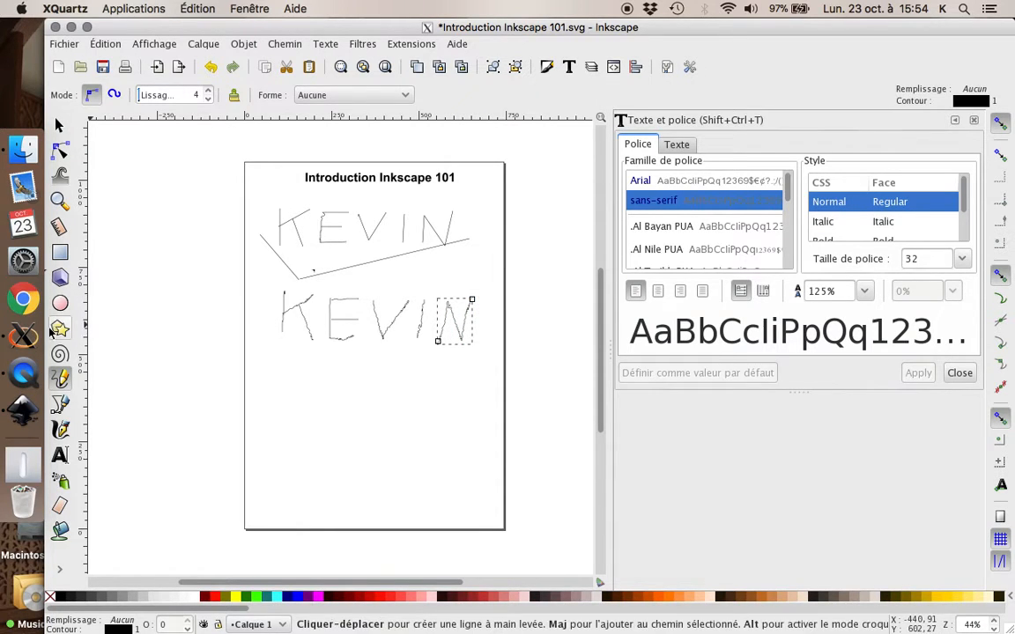
Select both drawn names together with the slanted lines and delete them, keeping the title.
{"action": "left_click", "coordinate": [60, 125]}
{"action": "left_click_drag", "start_coordinate": [489, 374], "coordinate": [257, 202]}
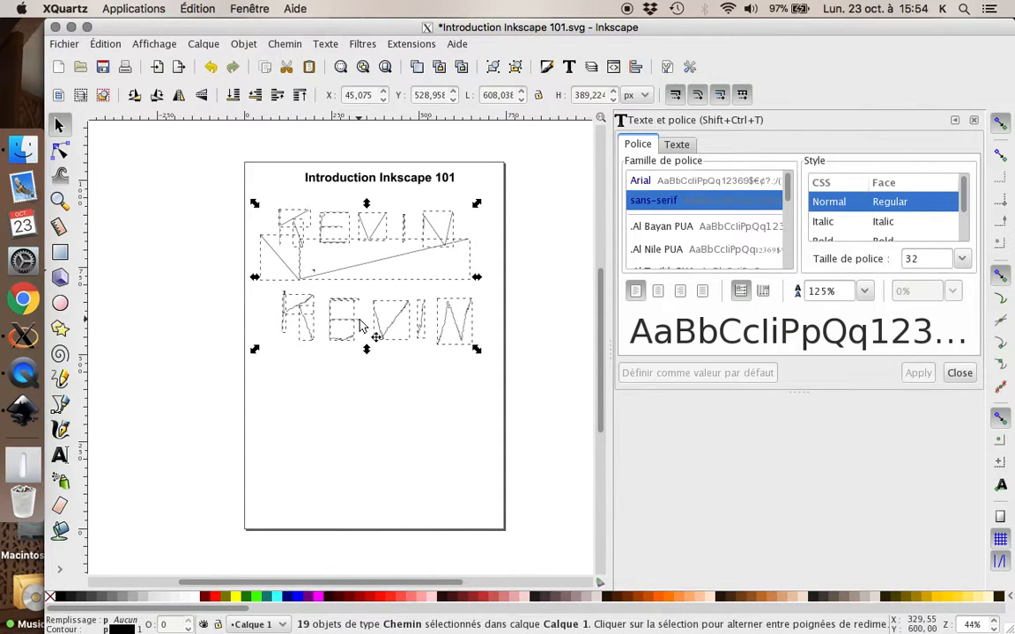
{"action": "key", "text": "Delete"}
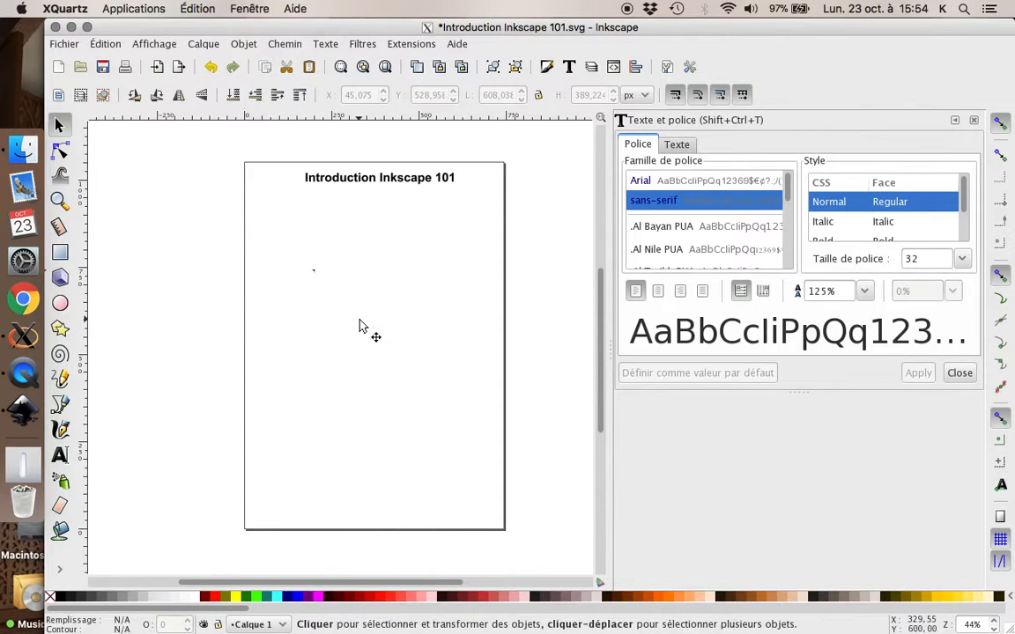
Write the first name once in large freehand capitals below the title with the Pencil tool.
{"action": "left_click", "coordinate": [61, 382]}
{"action": "mouse_move", "coordinate": [280, 221]}
{"action": "left_mouse_down"}
{"action": "mouse_move", "coordinate": [280, 271]}
{"action": "mouse_move", "coordinate": [283, 244]}
{"action": "mouse_move", "coordinate": [312, 221]}
{"action": "mouse_move", "coordinate": [304, 270]}
{"action": "left_mouse_up"}
{"action": "mouse_move", "coordinate": [321, 221]}
{"action": "left_mouse_down"}
{"action": "mouse_move", "coordinate": [322, 270]}
{"action": "mouse_move", "coordinate": [347, 267]}
{"action": "mouse_move", "coordinate": [346, 246]}
{"action": "mouse_move", "coordinate": [326, 222]}
{"action": "mouse_move", "coordinate": [350, 222]}
{"action": "mouse_move", "coordinate": [382, 272]}
{"action": "mouse_move", "coordinate": [403, 235]}
{"action": "left_mouse_up"}
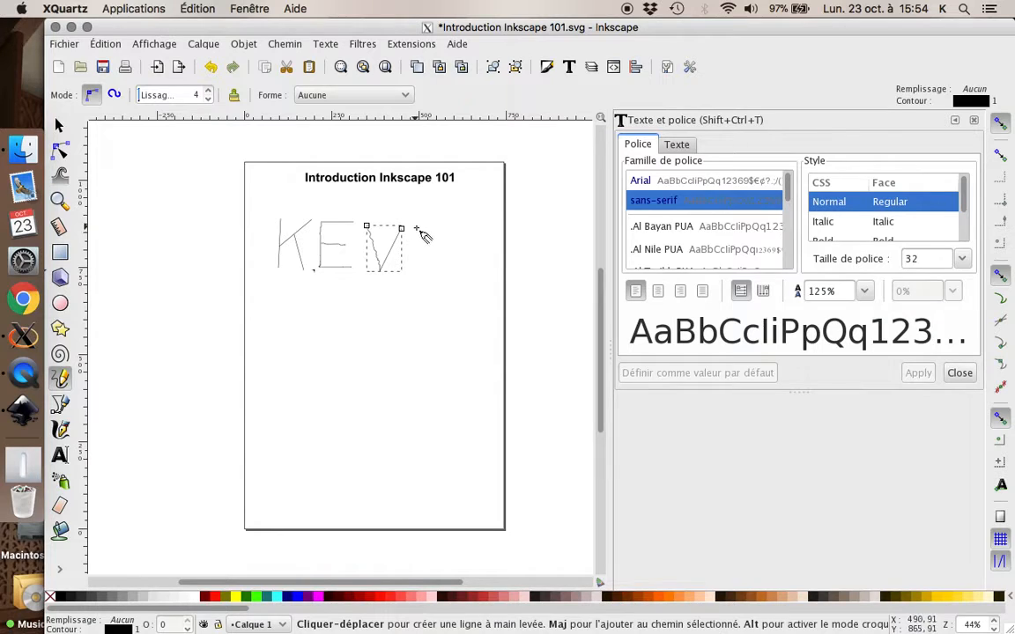
{"action": "left_click_drag", "start_coordinate": [417, 226], "coordinate": [414, 269]}
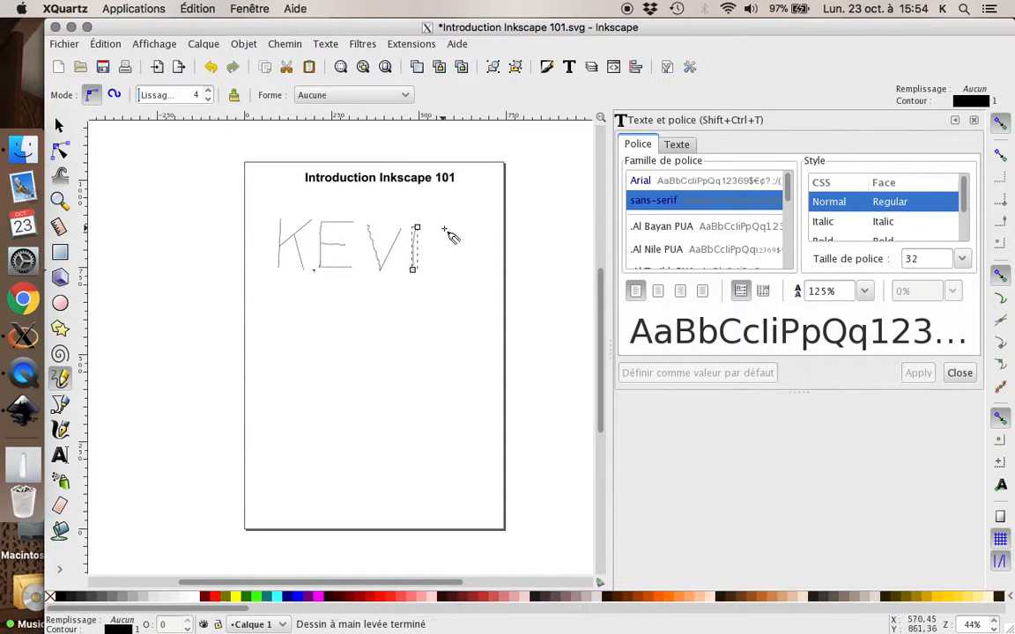
{"action": "left_click_drag", "start_coordinate": [442, 225], "coordinate": [441, 264]}
{"action": "mouse_move", "coordinate": [444, 226]}
{"action": "left_mouse_down"}
{"action": "mouse_move", "coordinate": [459, 275]}
{"action": "mouse_move", "coordinate": [467, 225]}
{"action": "left_mouse_up"}
{"action": "left_click", "coordinate": [280, 320]}
{"action": "left_click", "coordinate": [362, 328]}
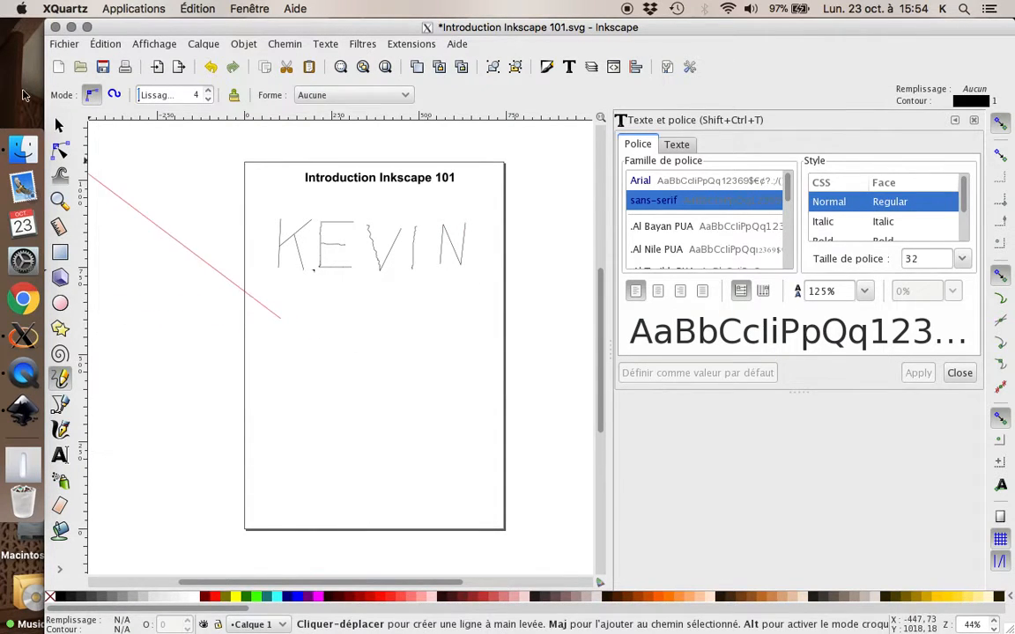
{"action": "left_click", "coordinate": [59, 125]}
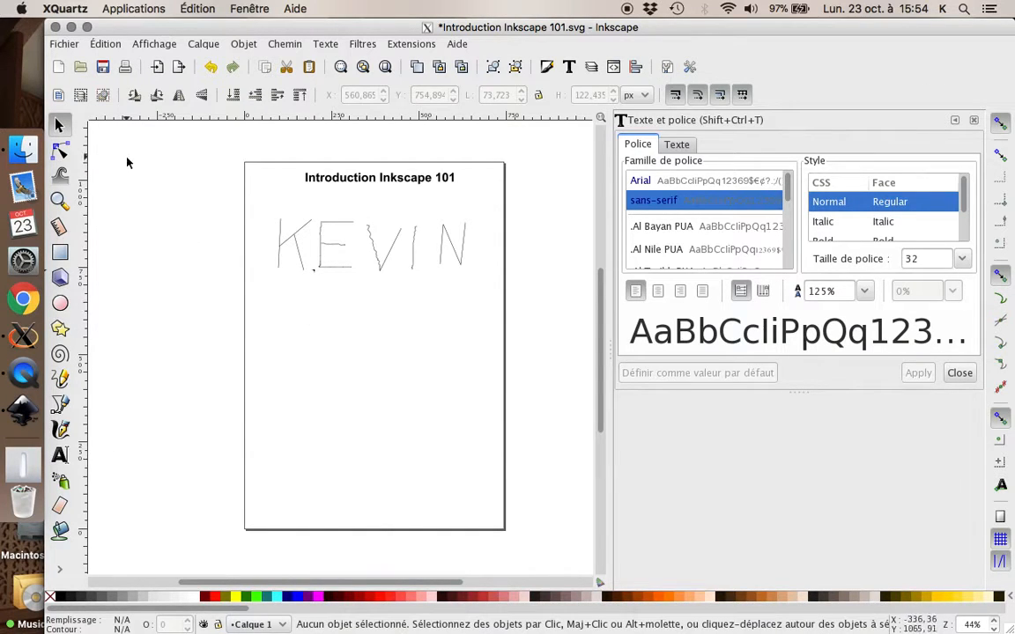
Create a text frame between the title and the drawn name for the caption "Lignes à main levée" and widen the frame.
{"action": "left_click", "coordinate": [60, 456]}
{"action": "left_click_drag", "start_coordinate": [260, 192], "coordinate": [320, 210]}
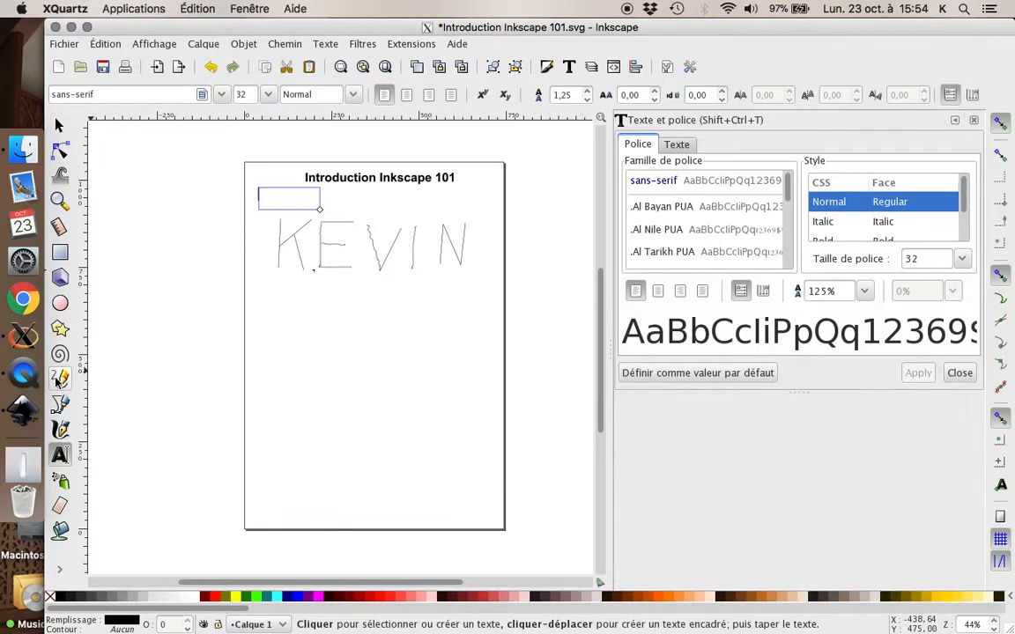
{"action": "type", "text": "Lignes à"}
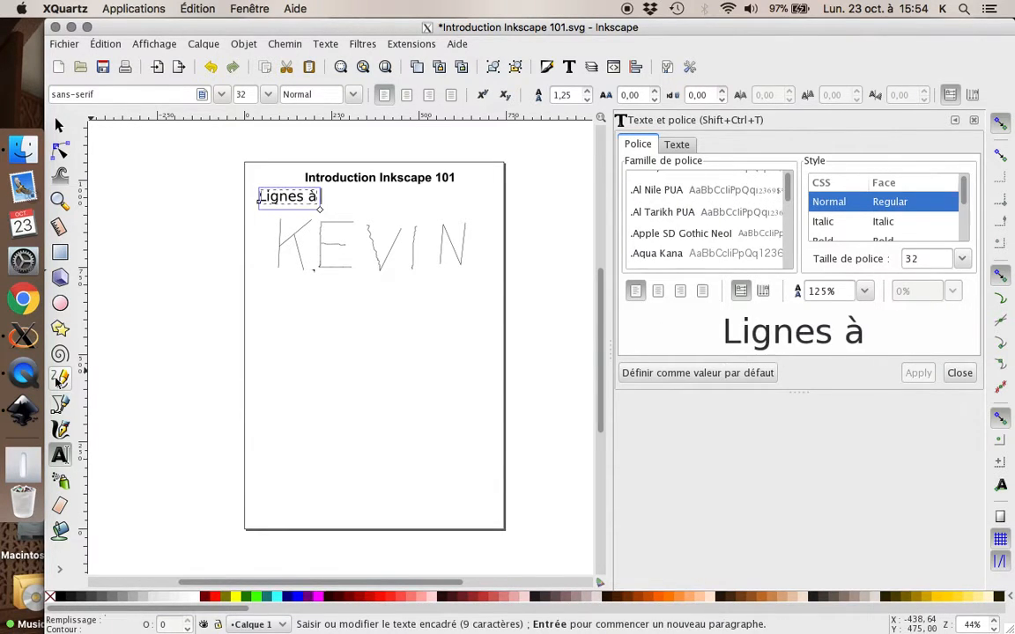
{"action": "type", "text": " main levée"}
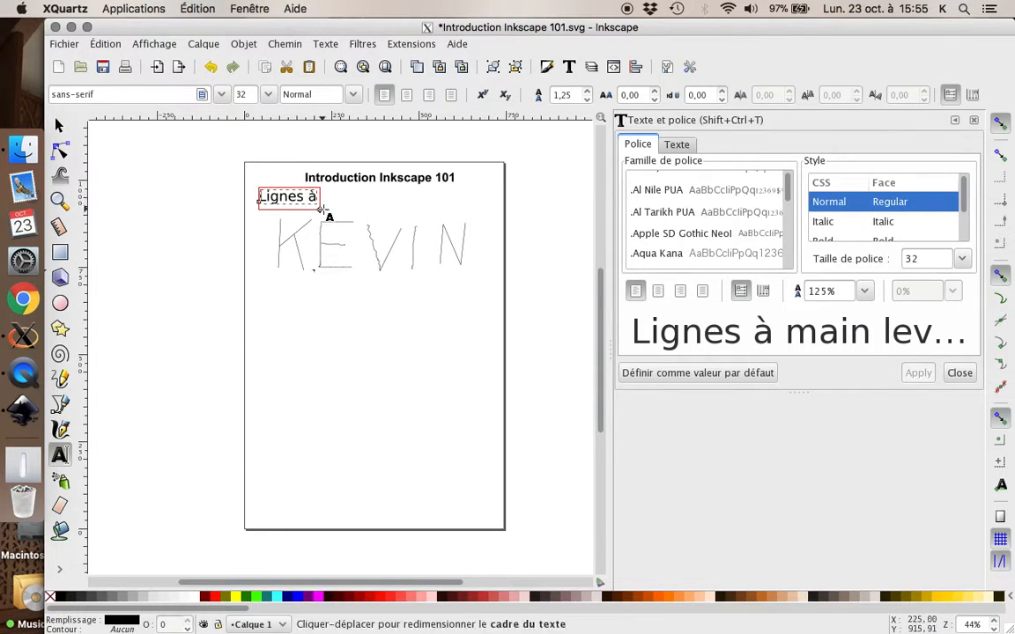
{"action": "left_click_drag", "start_coordinate": [351, 212], "coordinate": [383, 211]}
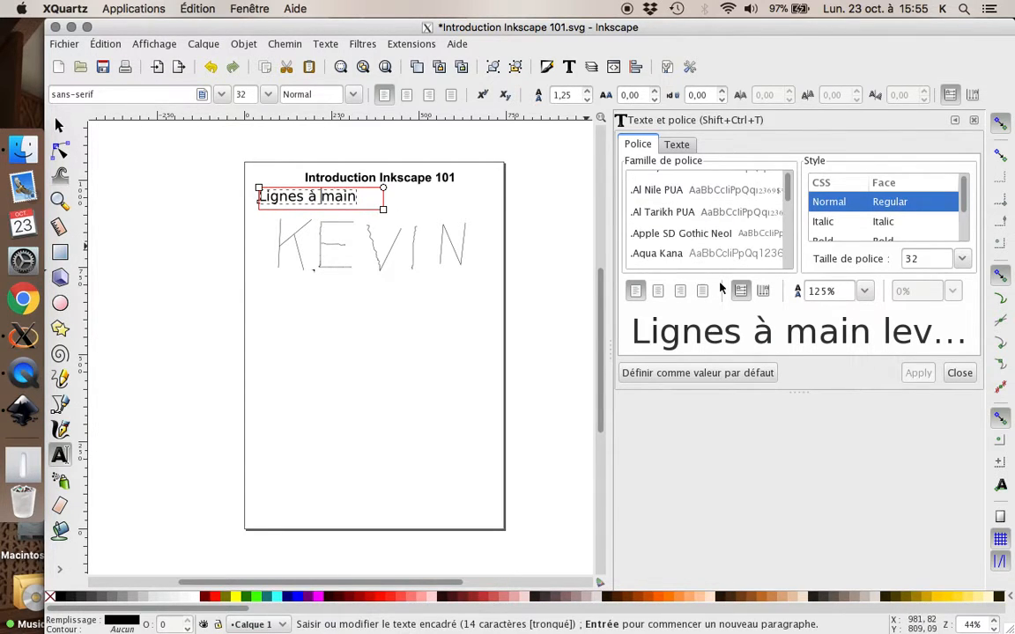
{"action": "left_click", "coordinate": [357, 196]}
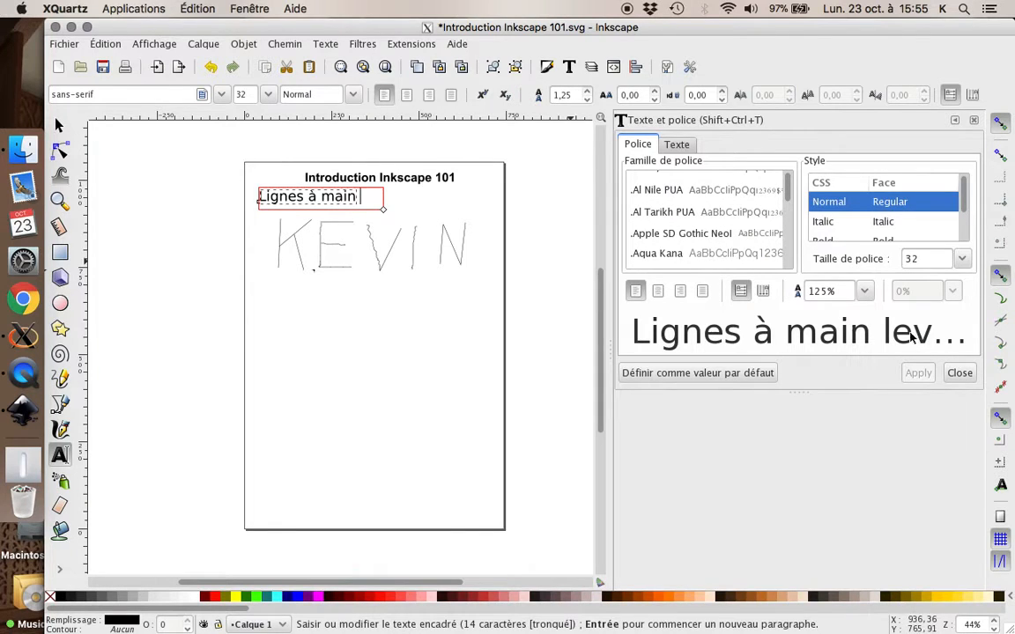
Replace the garbled ending of the caption's text so it reads "Lignes à main levée" and apply the correction.
{"action": "left_click", "coordinate": [676, 145]}
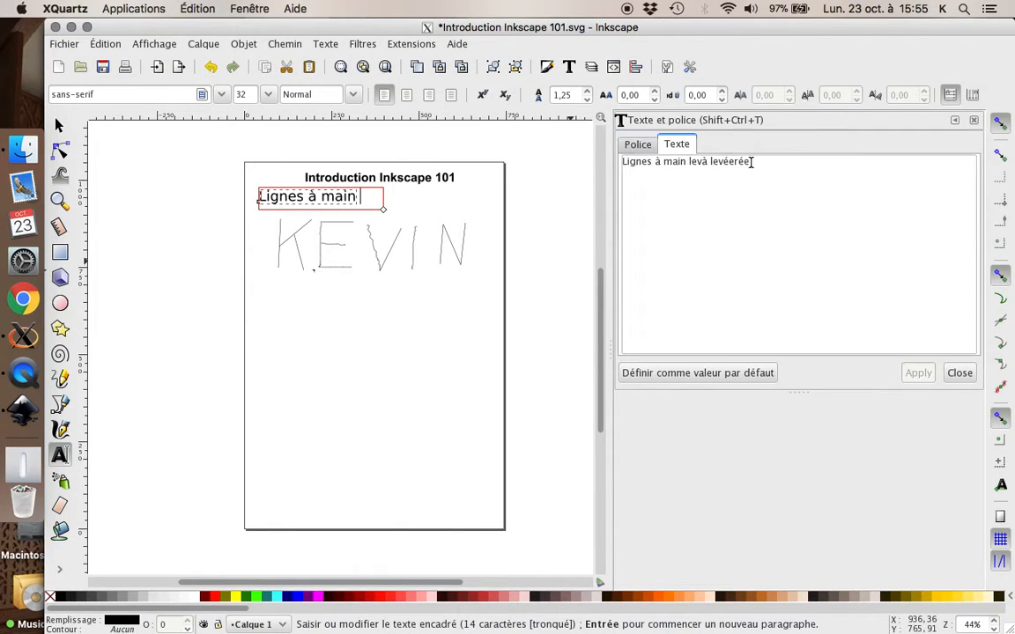
{"action": "triple_click", "coordinate": [724, 162]}
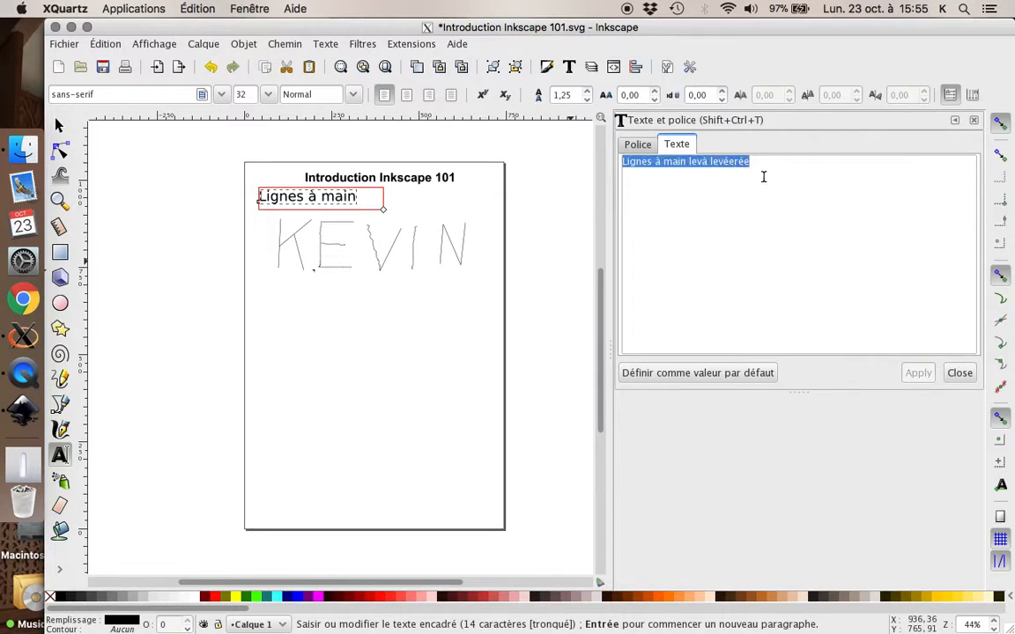
{"action": "left_click_drag", "start_coordinate": [758, 161], "coordinate": [686, 166]}
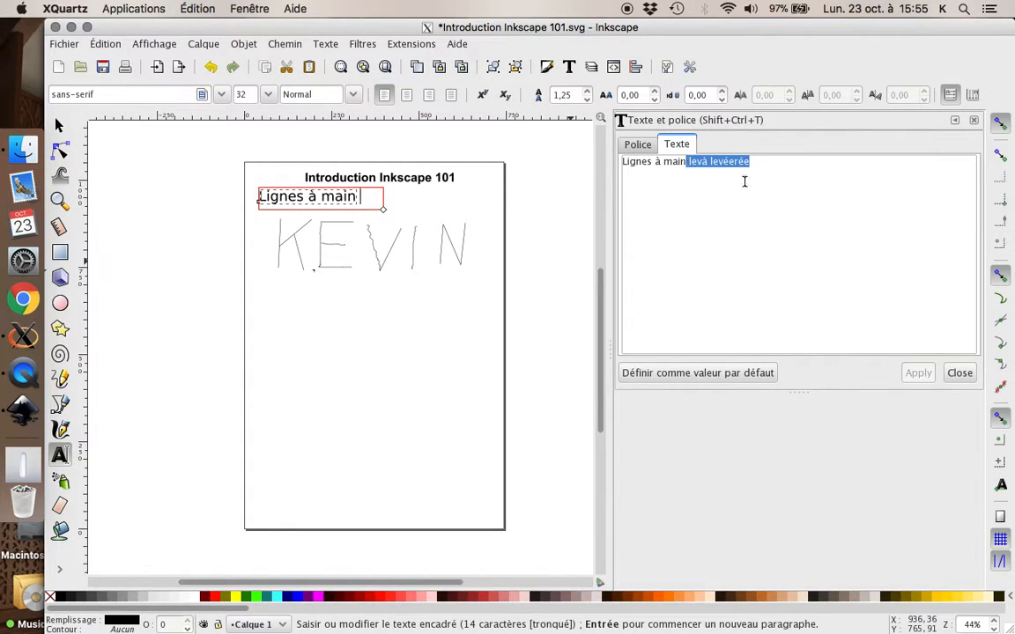
{"action": "type", "text": "l"}
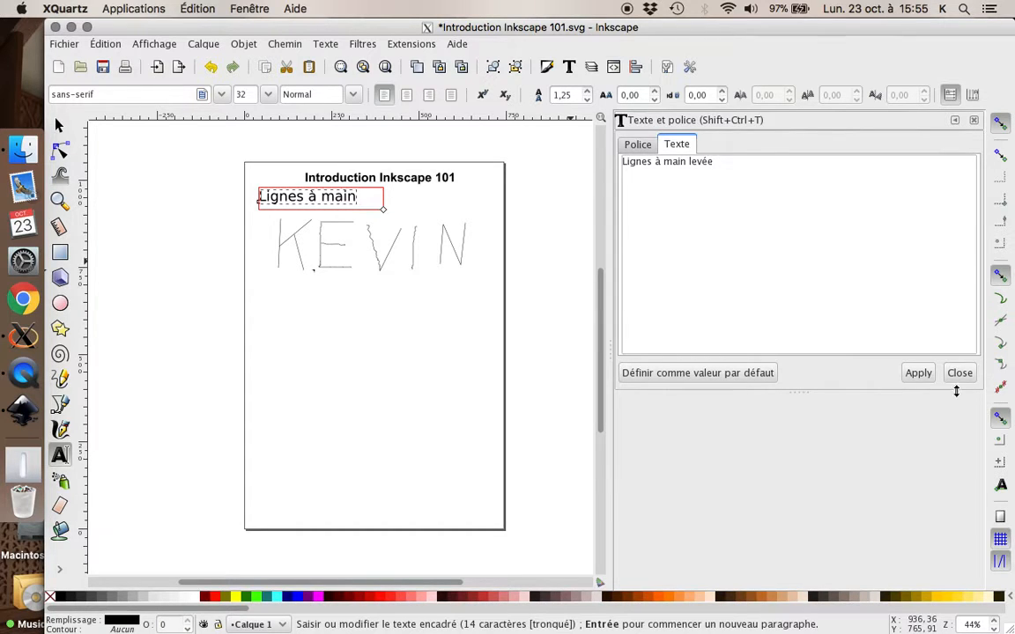
{"action": "left_click", "coordinate": [921, 375]}
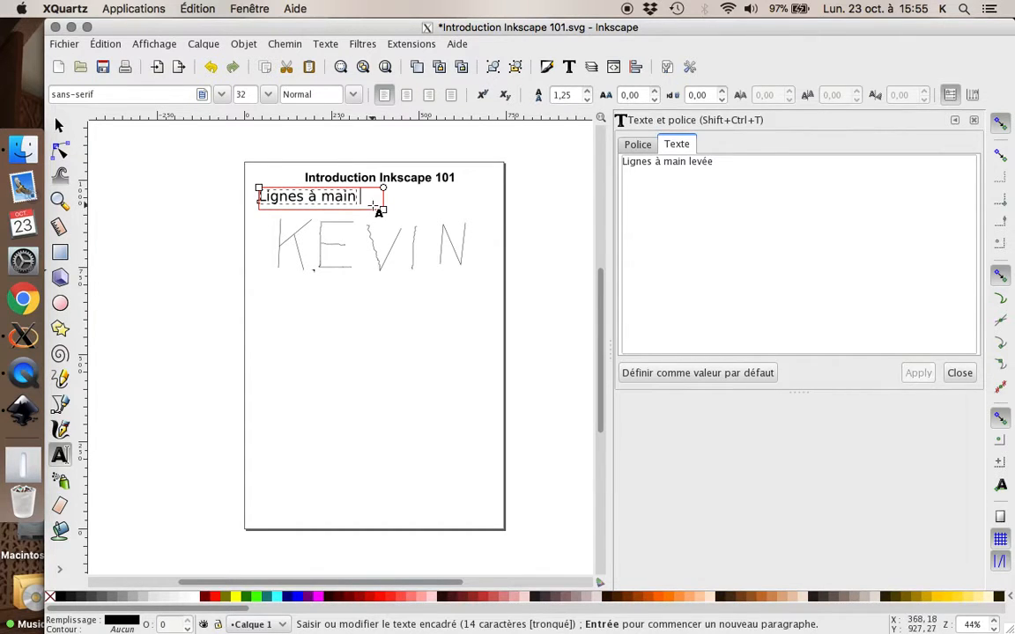
Widen the caption's text frame further so the whole phrase fits on one line.
{"action": "left_click", "coordinate": [637, 144]}
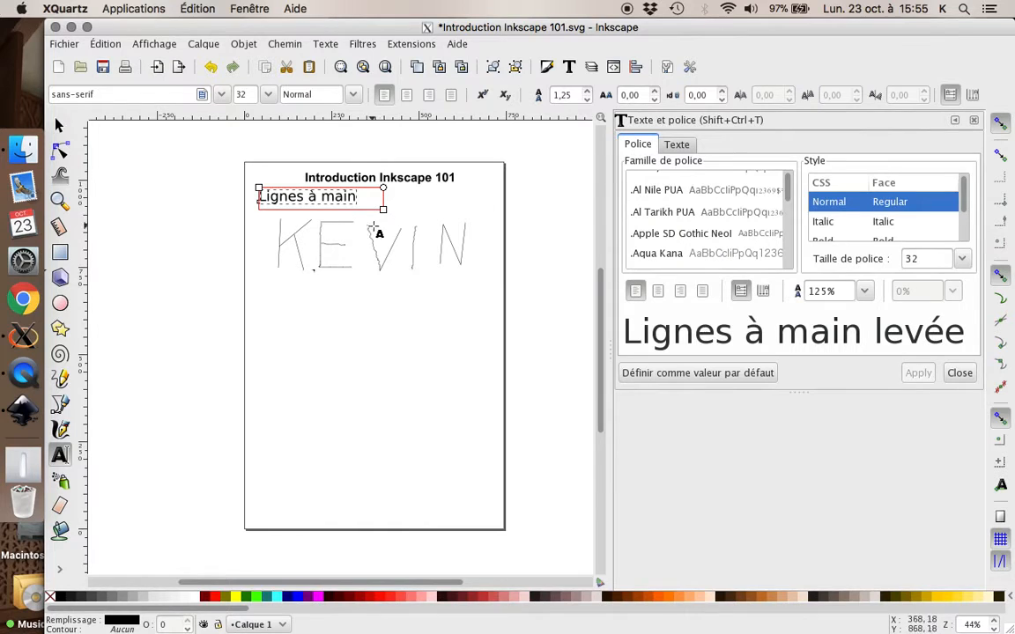
{"action": "double_click", "coordinate": [348, 197]}
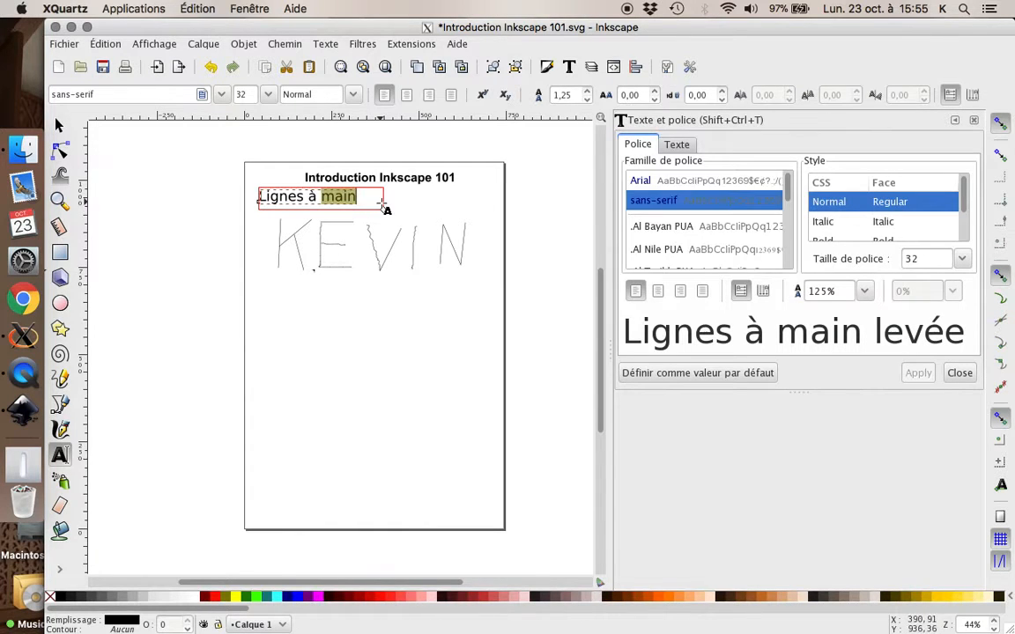
{"action": "left_click", "coordinate": [382, 208]}
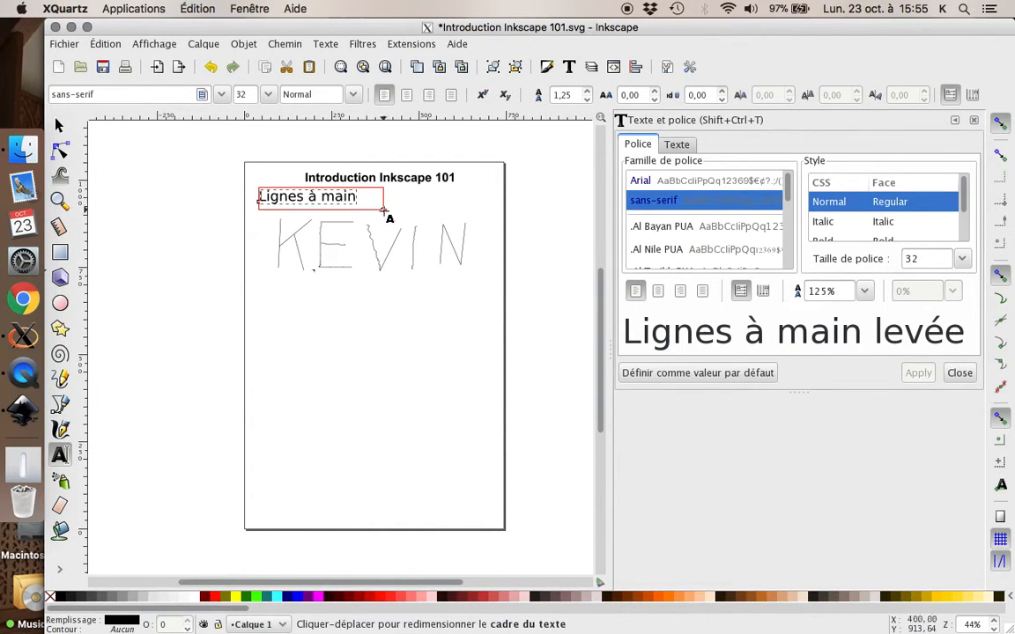
{"action": "left_click_drag", "start_coordinate": [386, 217], "coordinate": [443, 208]}
Set the font size of the whole caption "Lignes à main levée" to 16 and apply it.
{"action": "triple_click", "coordinate": [348, 197]}
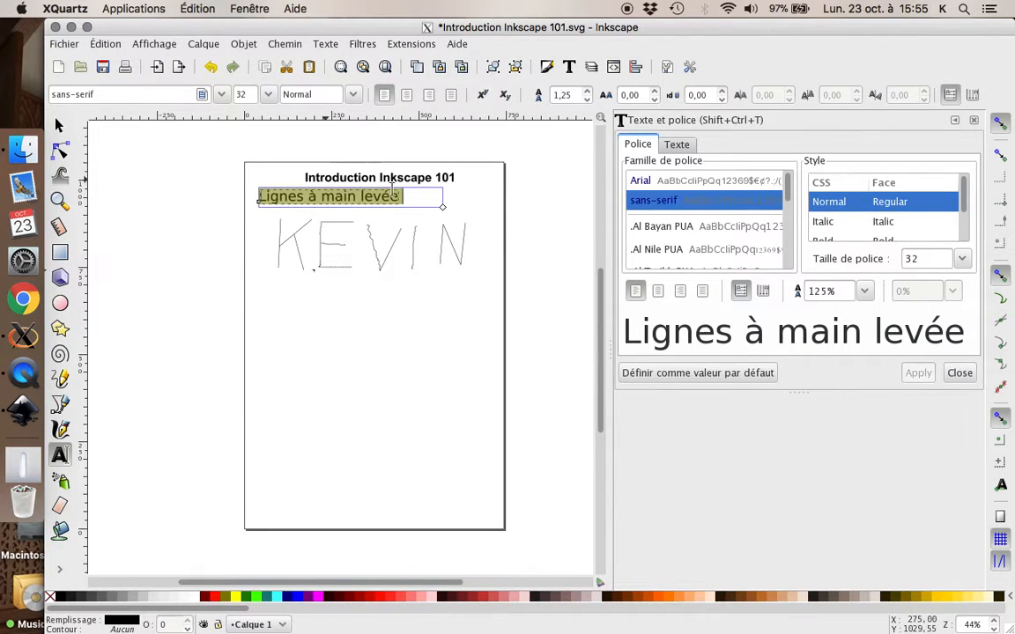
{"action": "left_click", "coordinate": [964, 258]}
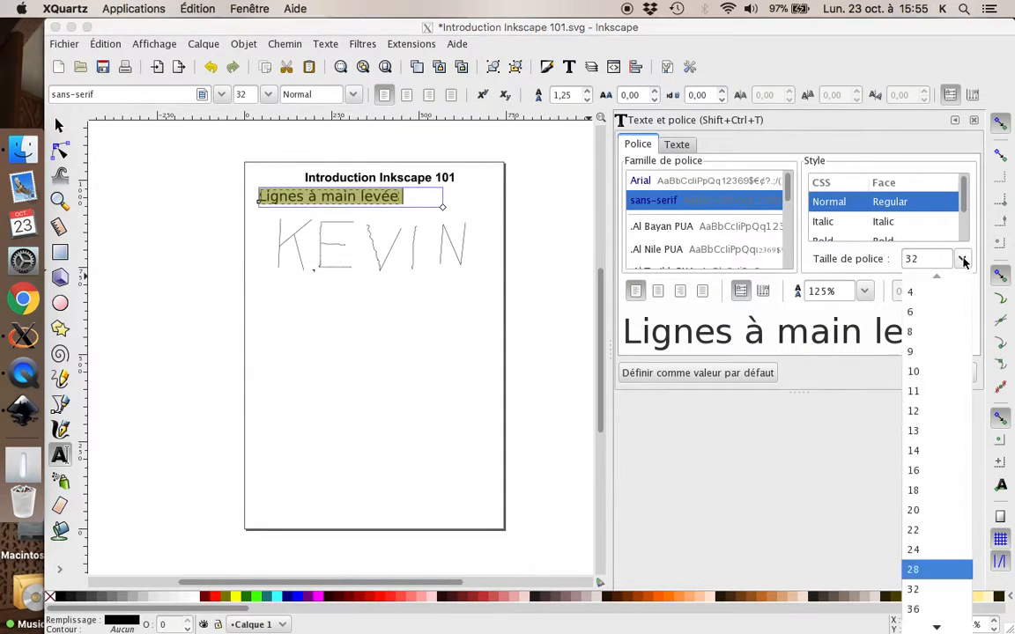
{"action": "left_click", "coordinate": [927, 475]}
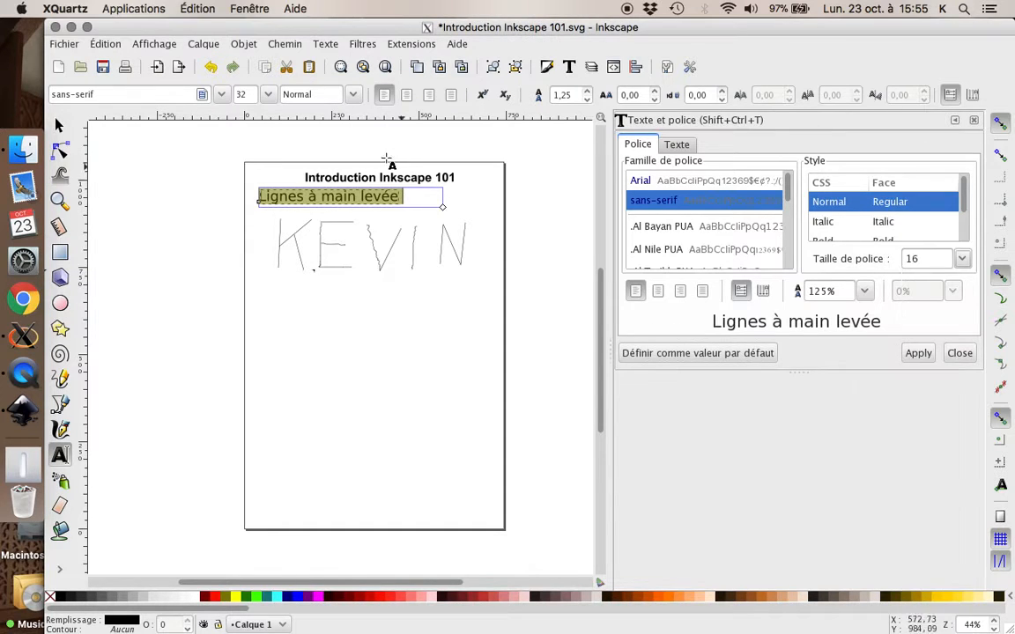
{"action": "left_click", "coordinate": [927, 357]}
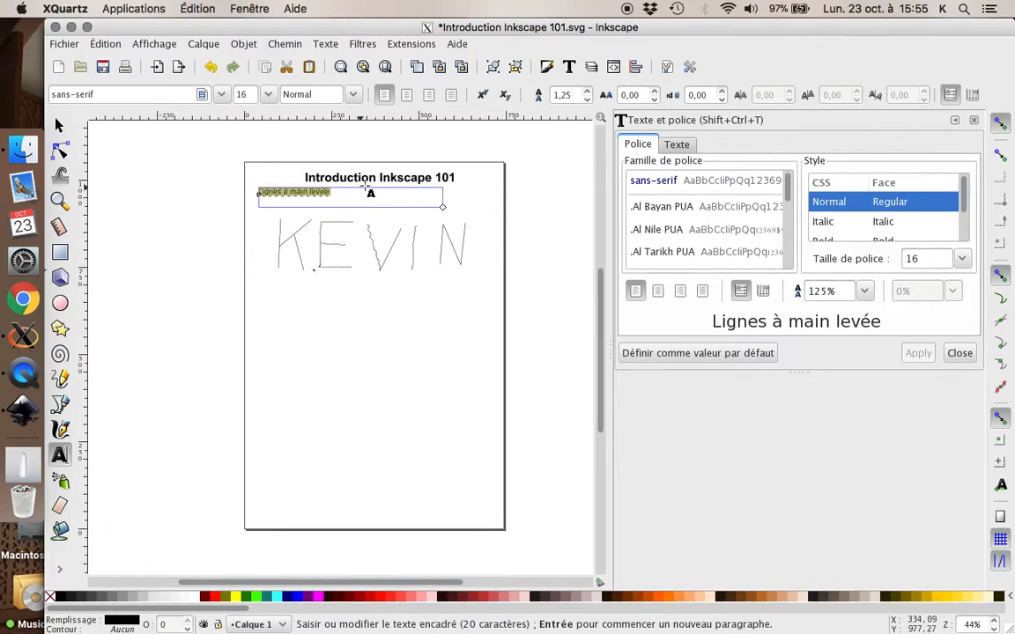
{"action": "left_click", "coordinate": [470, 202]}
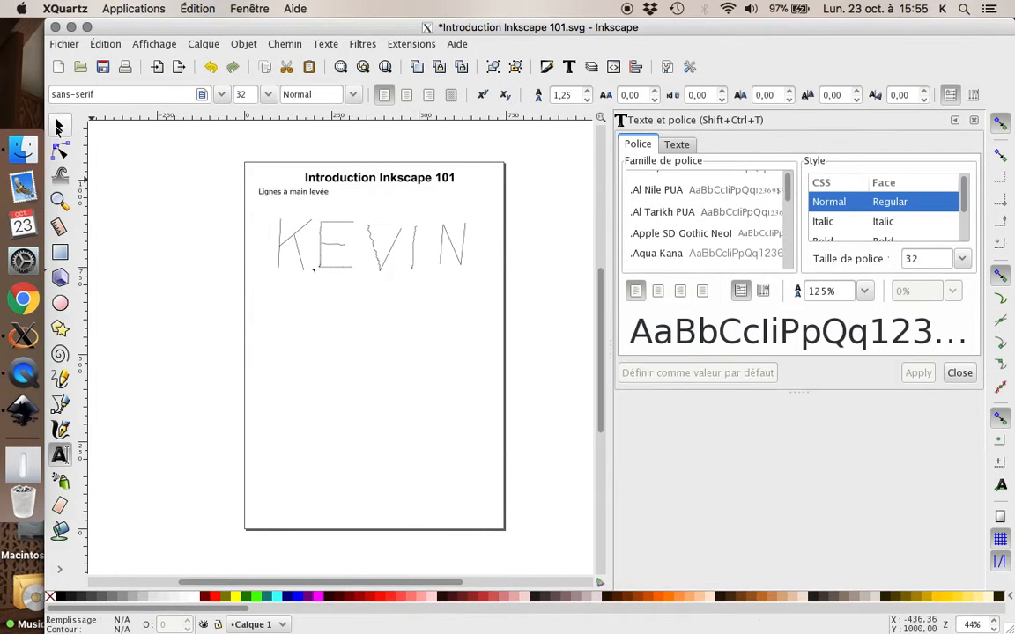
Move the caption "Lignes à main levée" down to just above the drawn name and deselect it.
{"action": "left_click", "coordinate": [60, 126]}
{"action": "mouse_move", "coordinate": [297, 197]}
{"action": "left_mouse_down"}
{"action": "mouse_move", "coordinate": [319, 210]}
{"action": "mouse_move", "coordinate": [292, 212]}
{"action": "left_mouse_up"}
{"action": "left_click", "coordinate": [311, 292]}
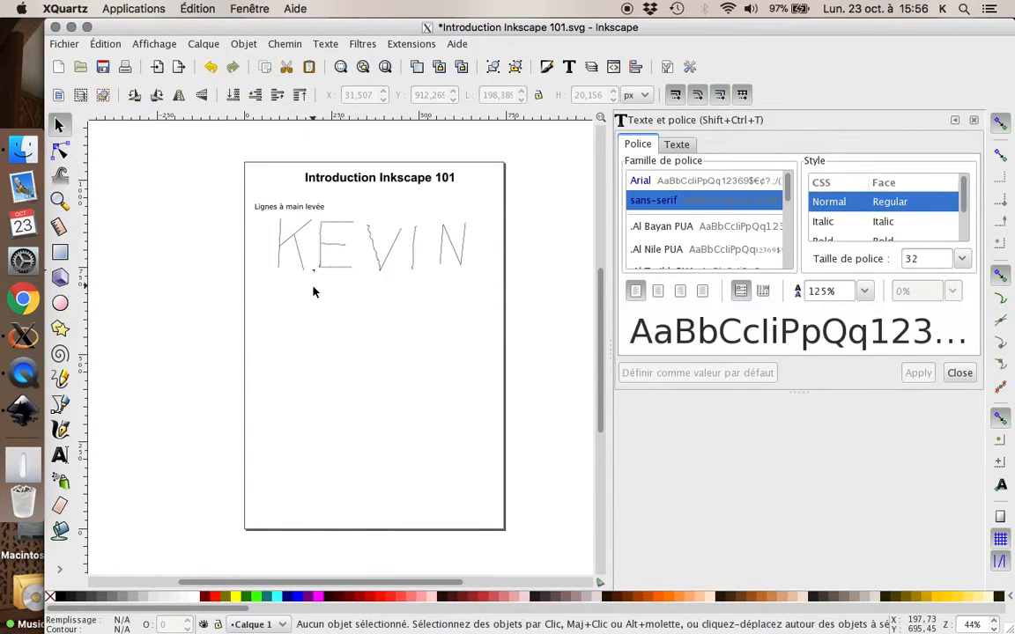
{"action": "left_click", "coordinate": [60, 403]}
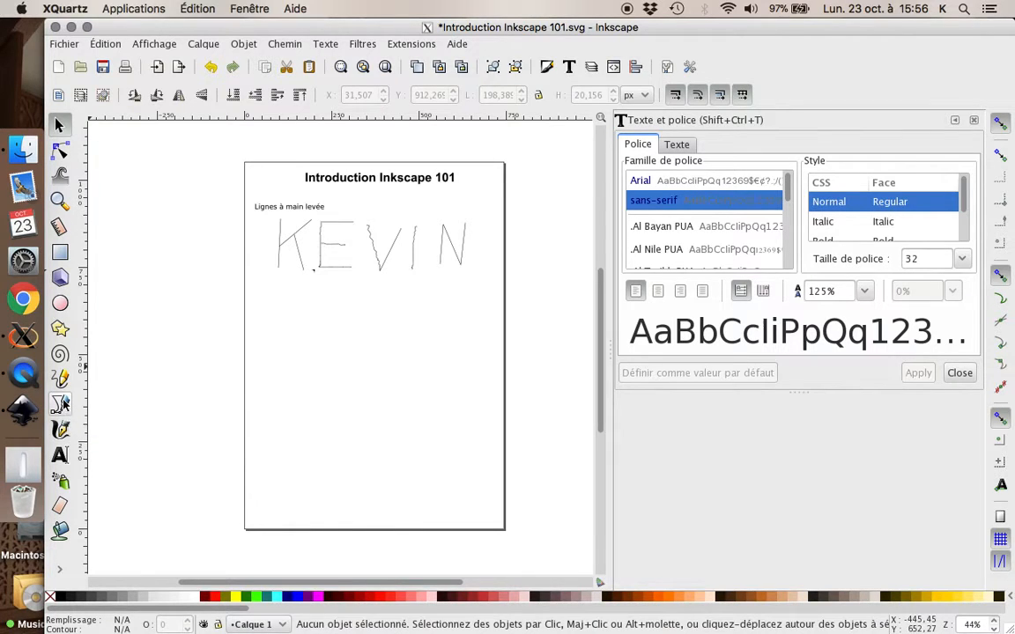
{"action": "left_click", "coordinate": [268, 360]}
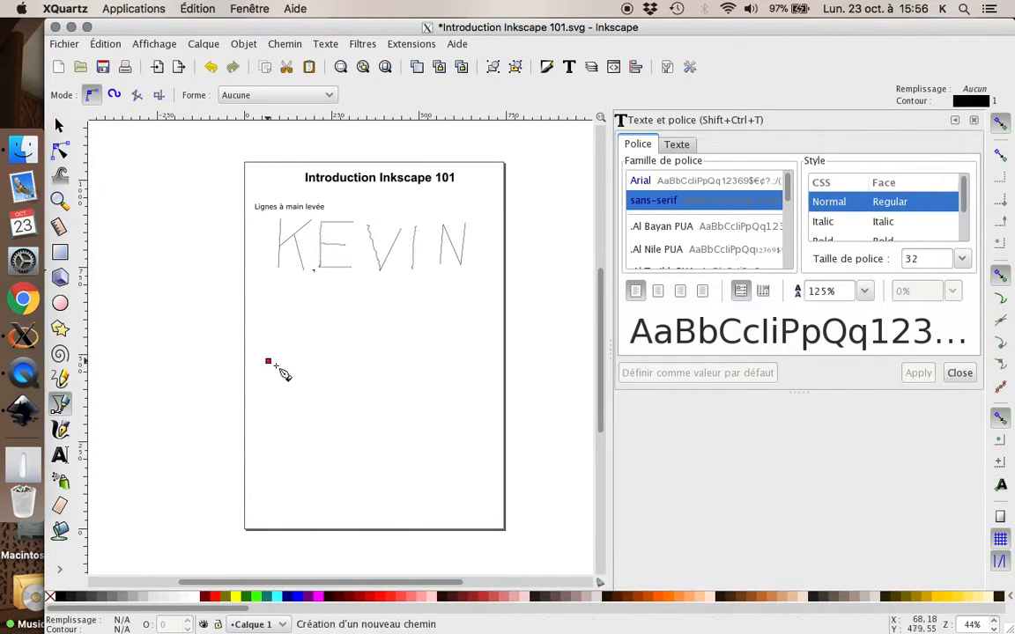
{"action": "left_click", "coordinate": [447, 356]}
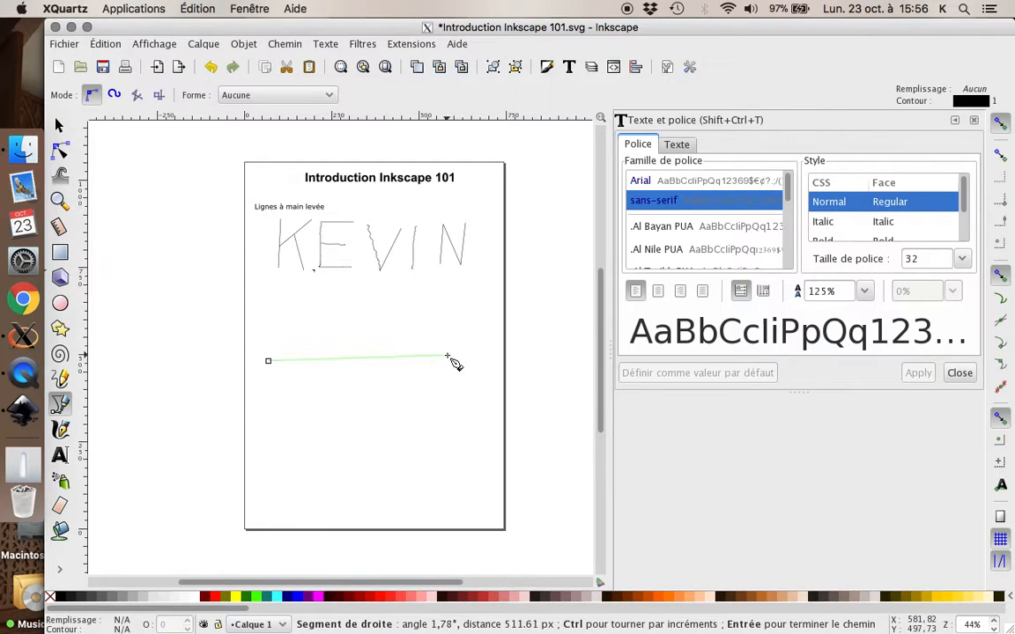
{"action": "left_click", "coordinate": [319, 402]}
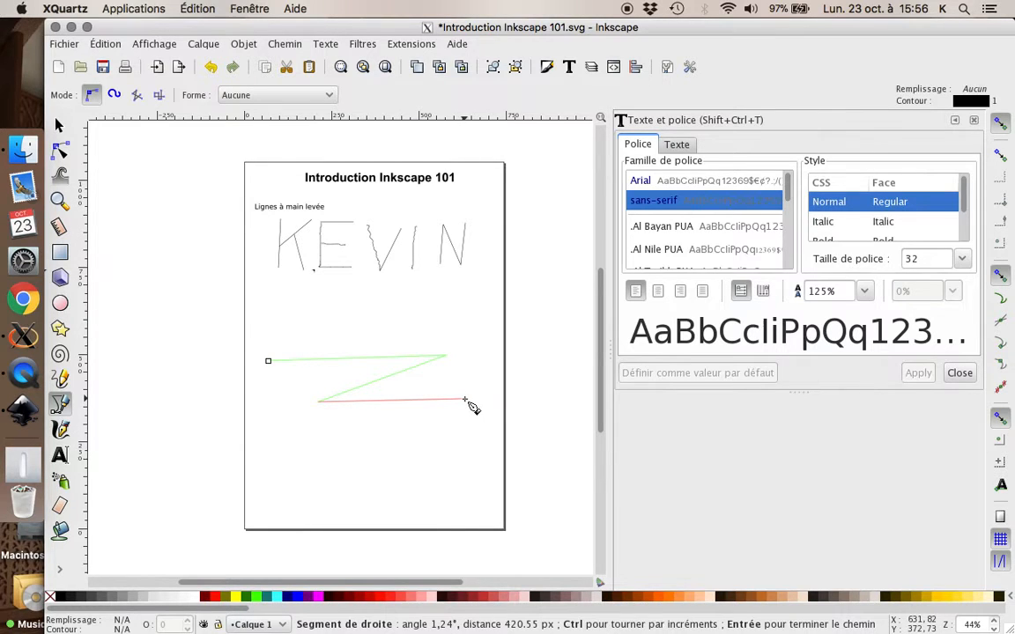
{"action": "left_click", "coordinate": [465, 400]}
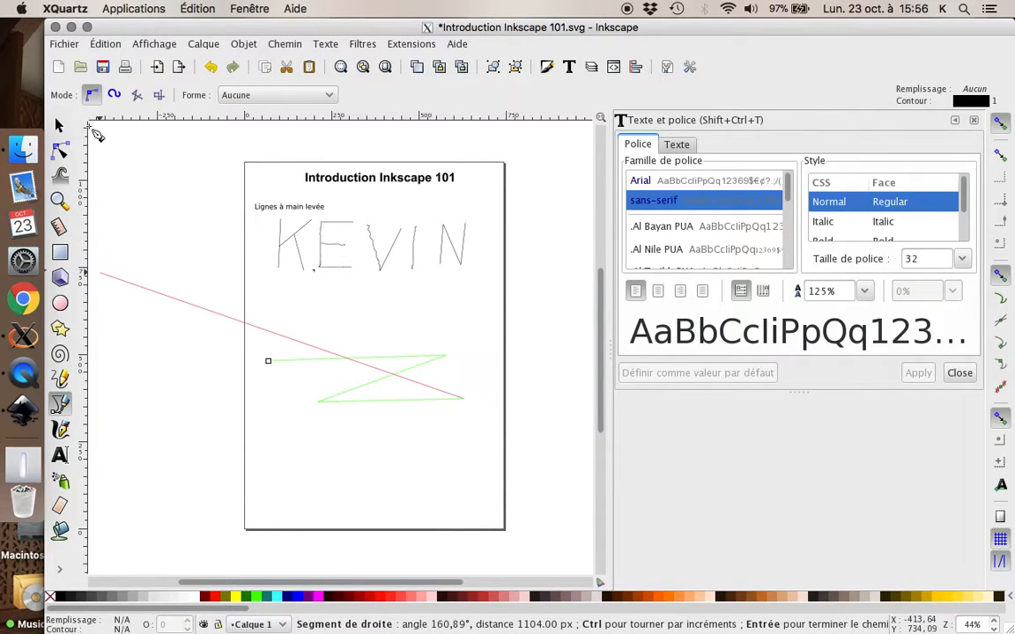
{"action": "left_click", "coordinate": [59, 126]}
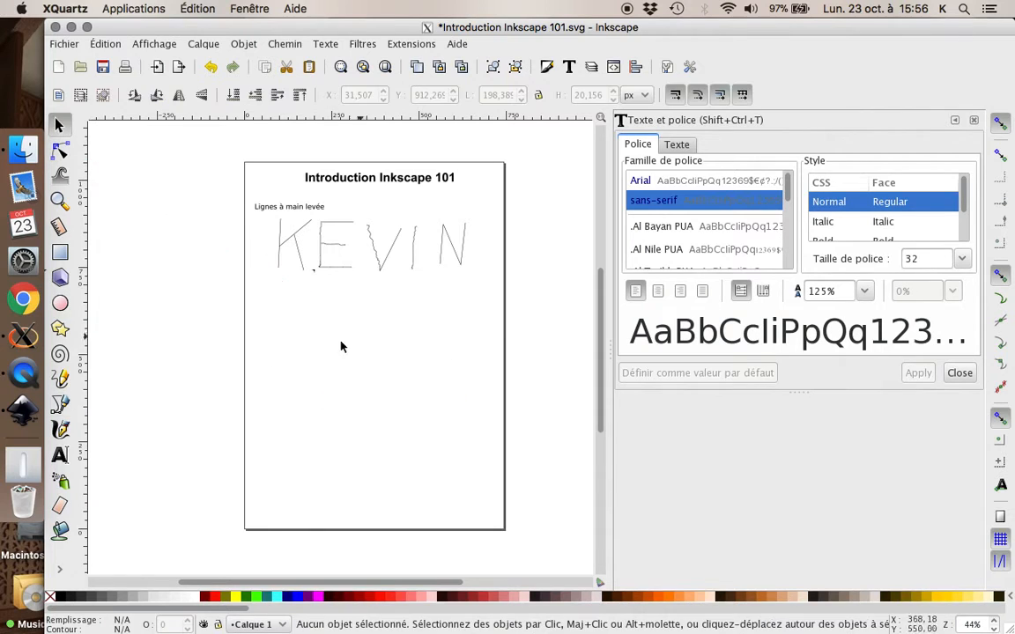
{"action": "left_click", "coordinate": [60, 429]}
Draw an open zigzag path of three straight segments, about 396 by 146 px, below the drawn name with the Pen tool.
{"action": "left_click", "coordinate": [60, 403]}
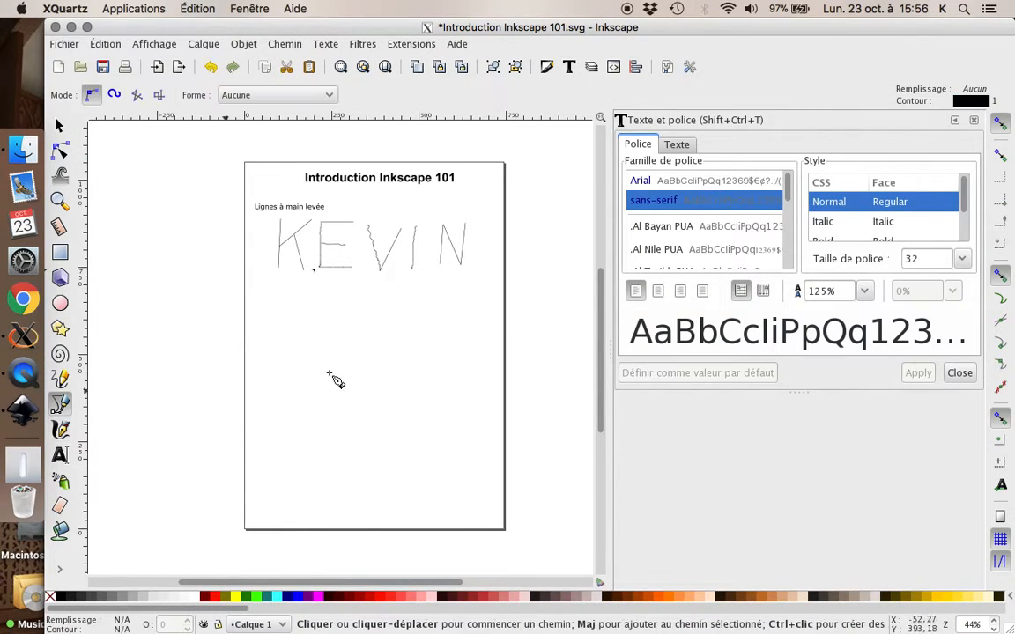
{"action": "left_click", "coordinate": [307, 344]}
{"action": "left_click", "coordinate": [435, 345]}
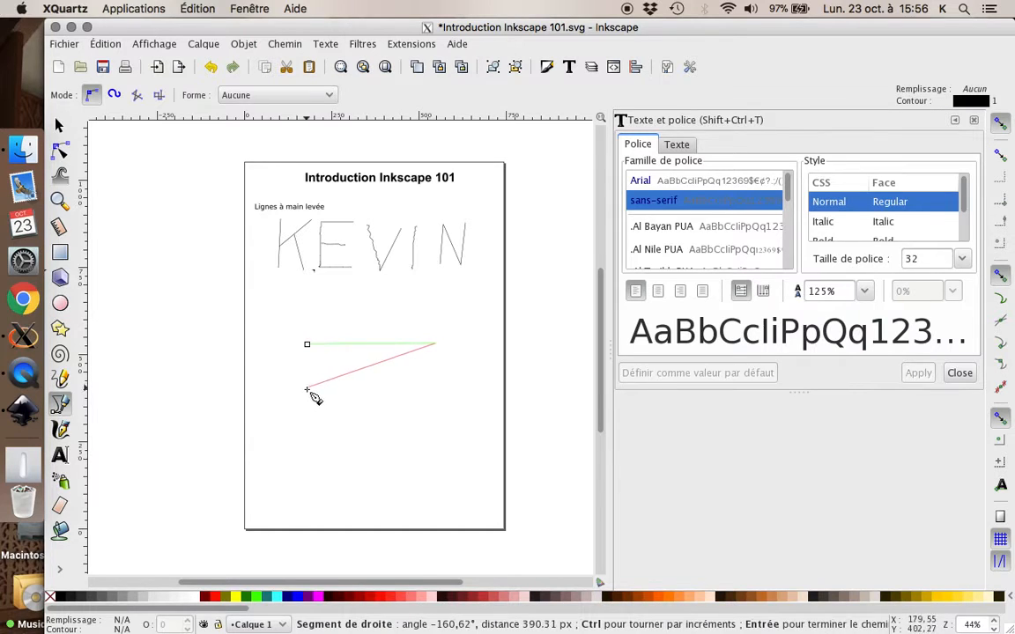
{"action": "left_click", "coordinate": [307, 388]}
{"action": "left_click", "coordinate": [445, 394]}
{"action": "key", "text": "Return"}
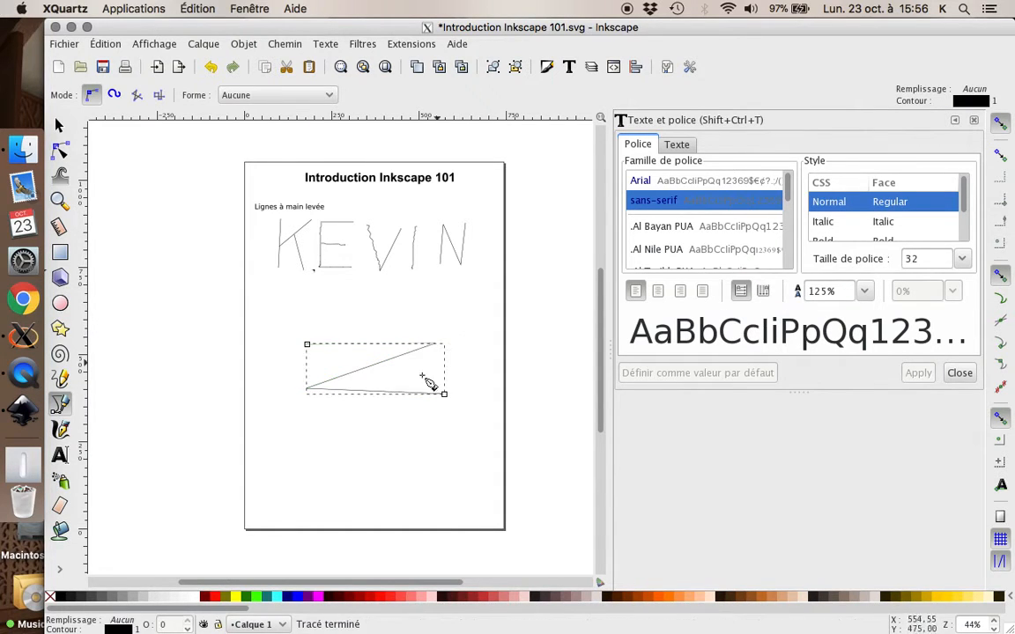
{"action": "left_click", "coordinate": [61, 125]}
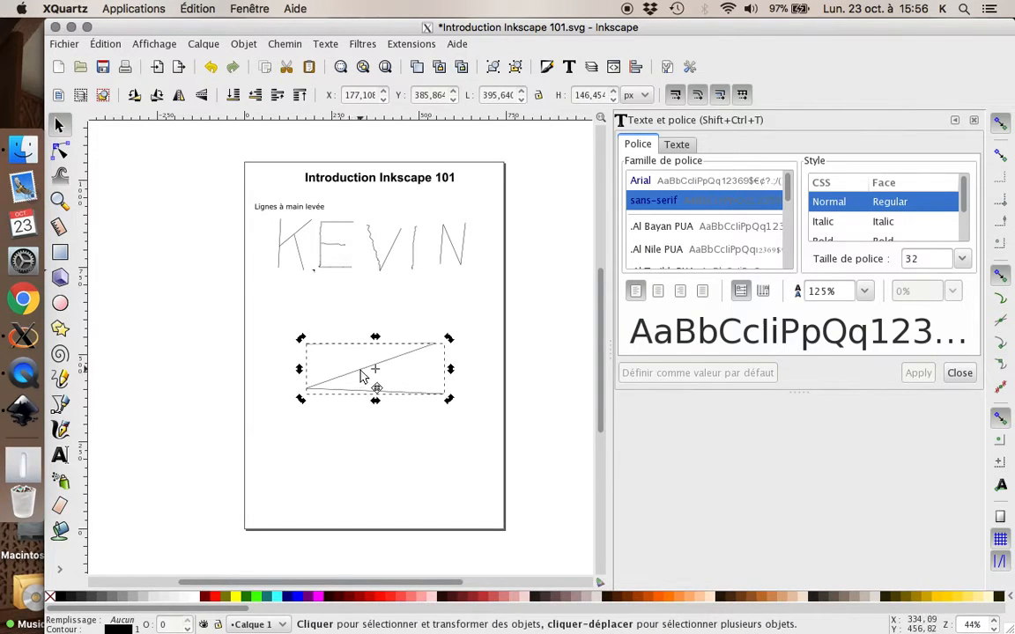
{"action": "left_click", "coordinate": [487, 375]}
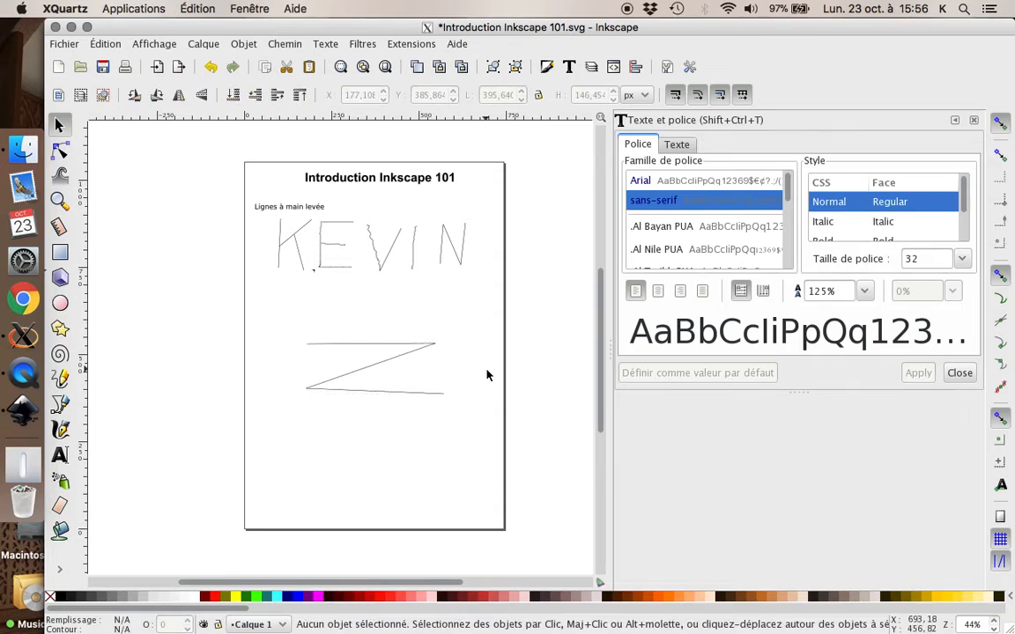
{"action": "left_click", "coordinate": [383, 367]}
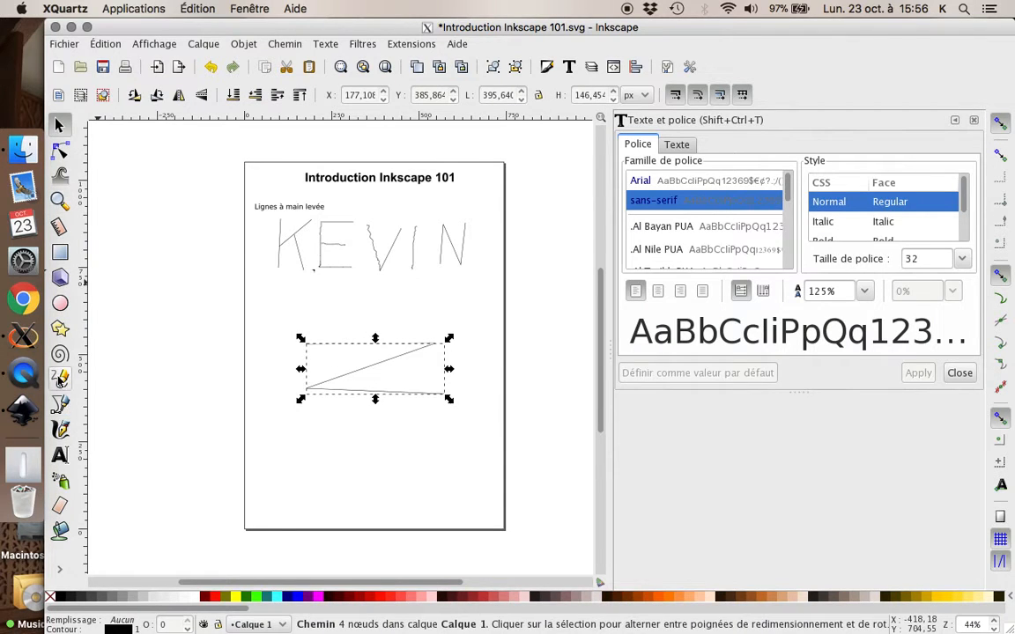
{"action": "left_click", "coordinate": [60, 404]}
{"action": "left_click", "coordinate": [374, 364]}
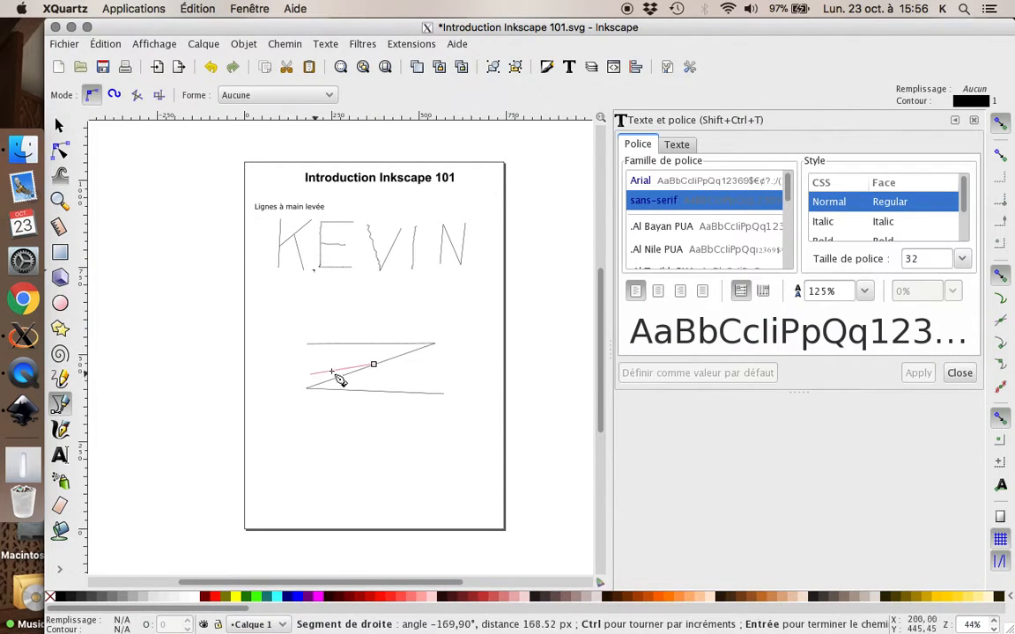
{"action": "left_click", "coordinate": [370, 366]}
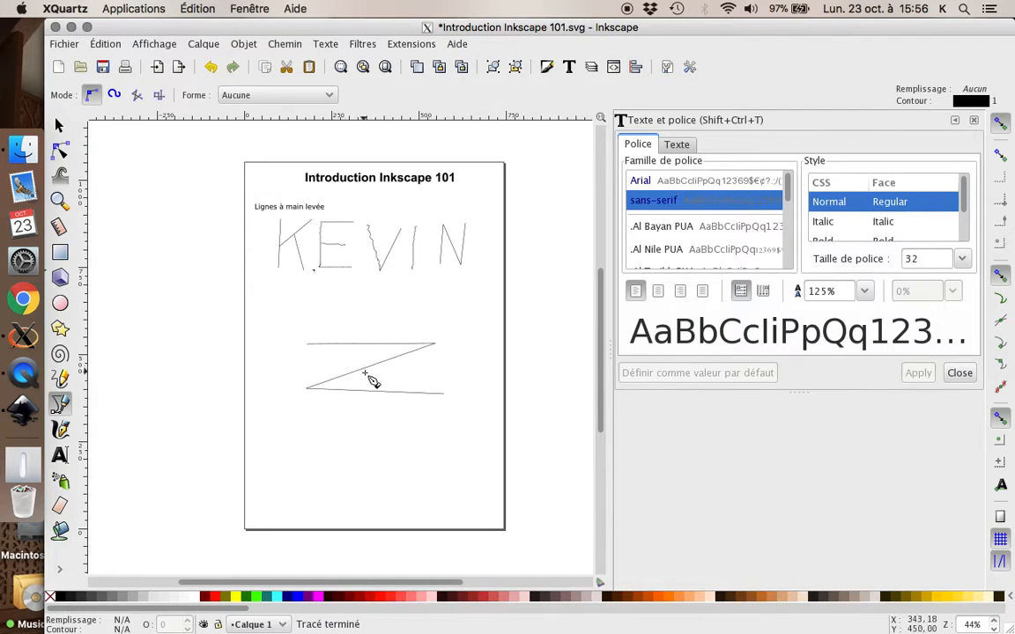
Edit the zigzag path's nodes and bend its three straight segments into curves.
{"action": "left_click", "coordinate": [59, 125]}
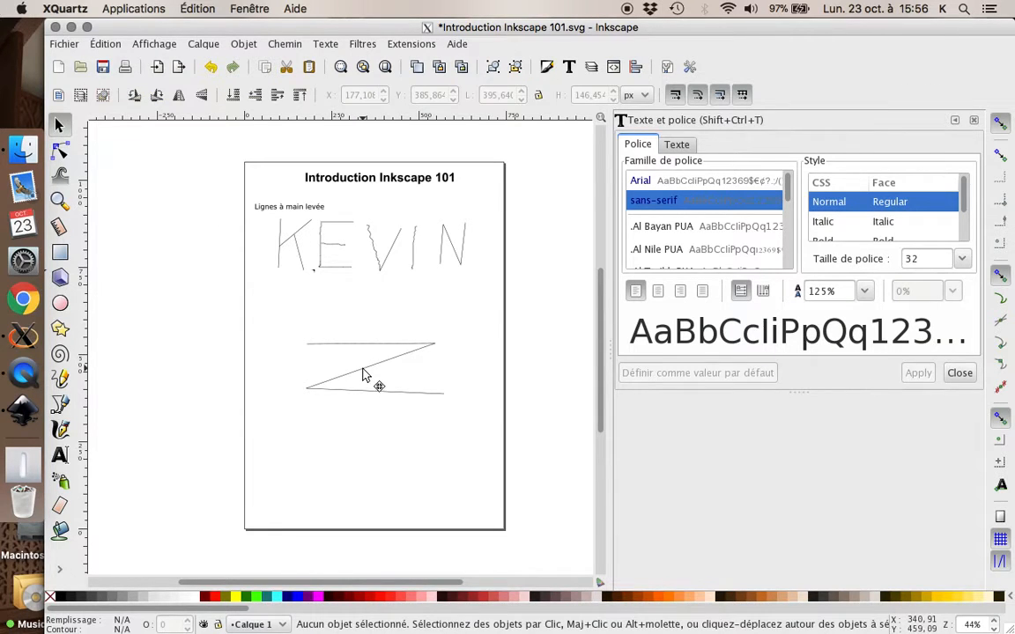
{"action": "left_click", "coordinate": [364, 374]}
{"action": "double_click", "coordinate": [363, 374]}
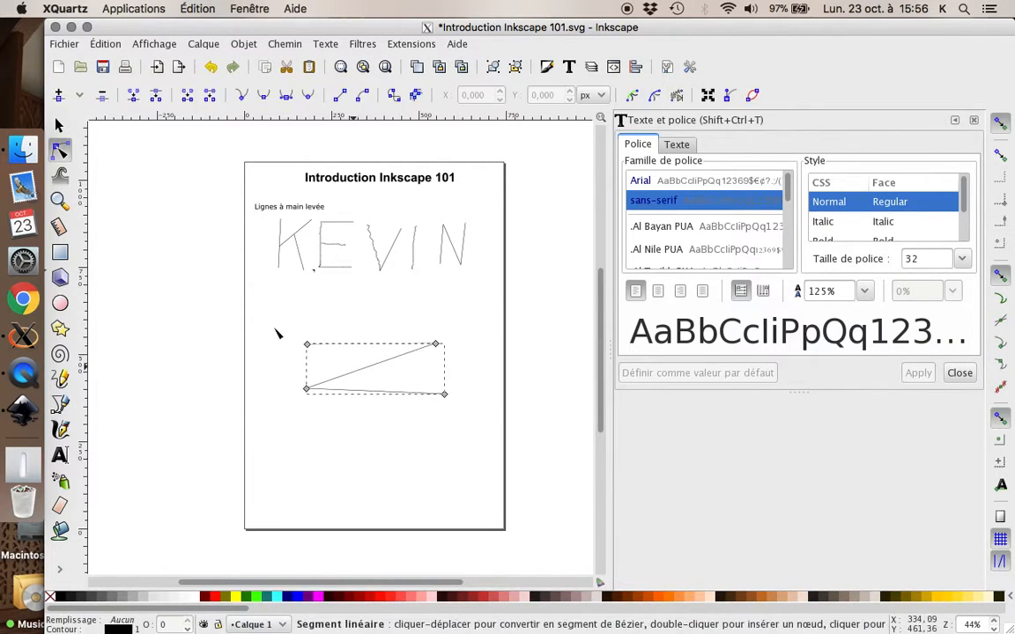
{"action": "left_click", "coordinate": [363, 374]}
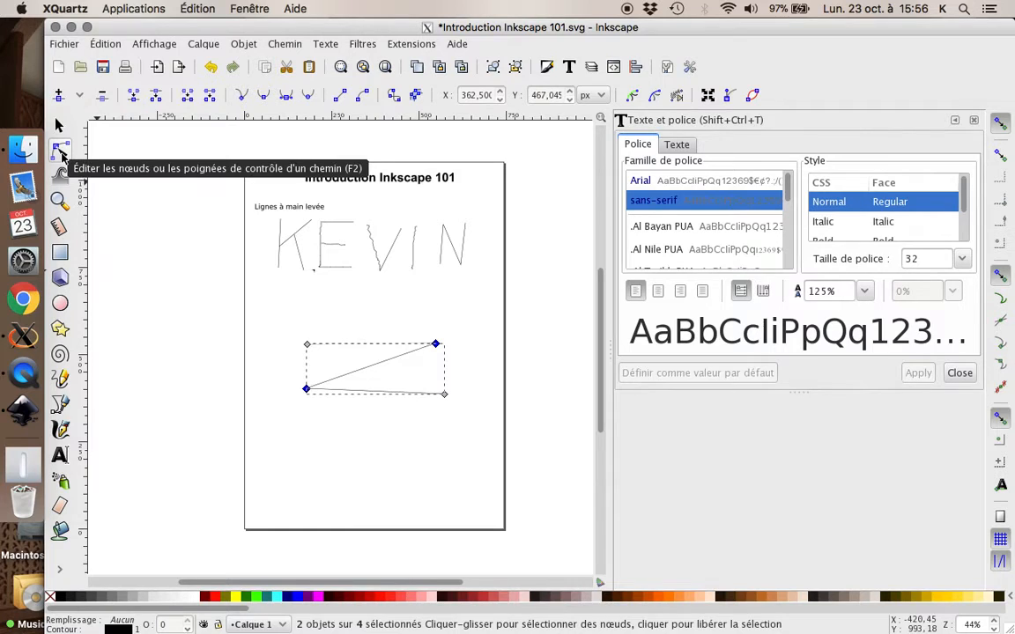
{"action": "left_click", "coordinate": [60, 151]}
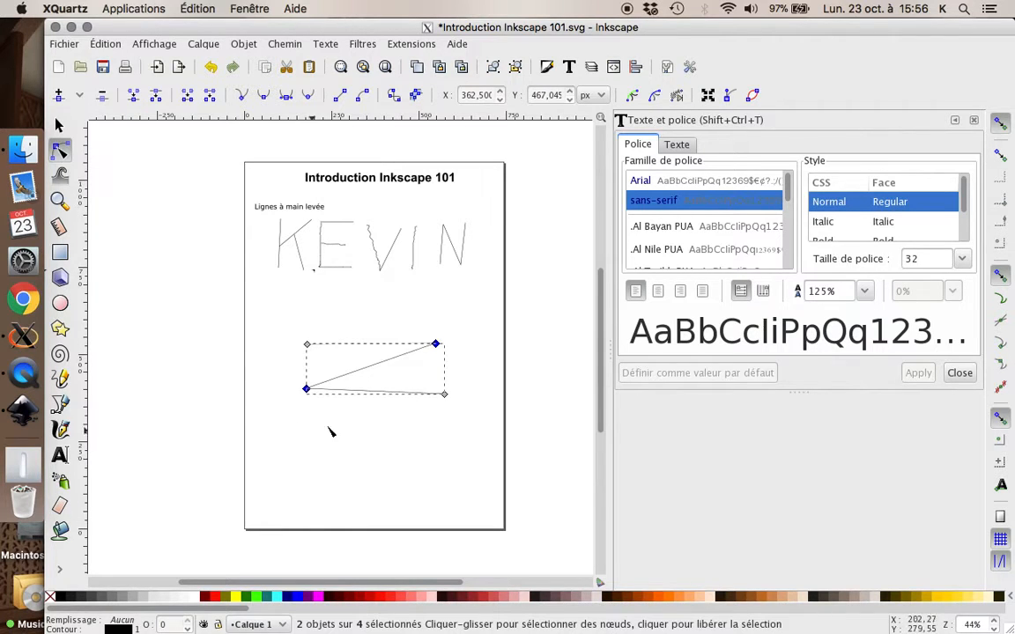
{"action": "left_click_drag", "start_coordinate": [378, 374], "coordinate": [357, 320]}
{"action": "left_click_drag", "start_coordinate": [381, 391], "coordinate": [395, 379]}
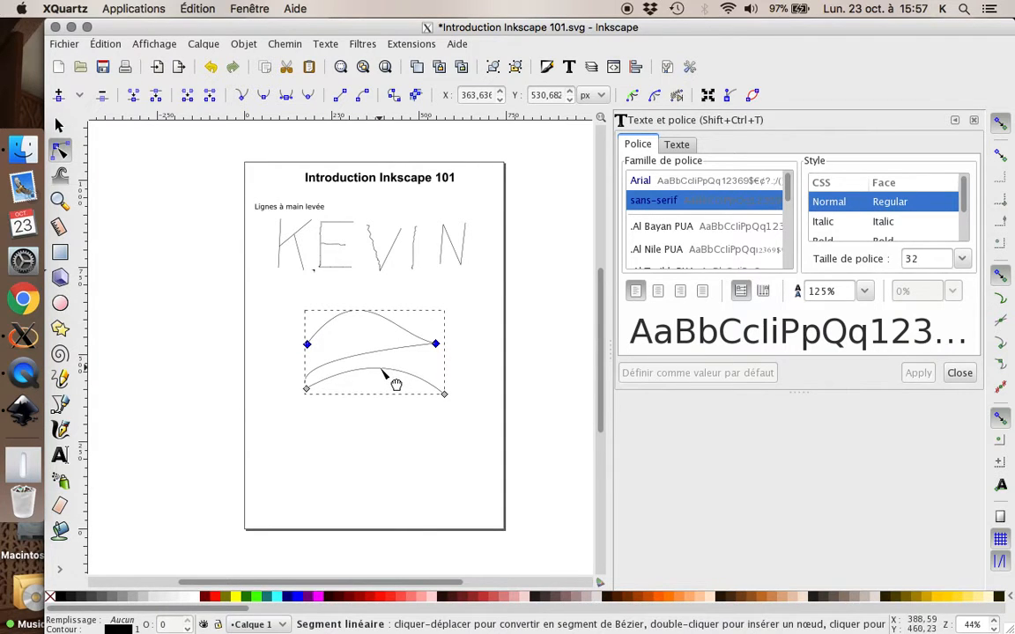
{"action": "left_click", "coordinate": [474, 357]}
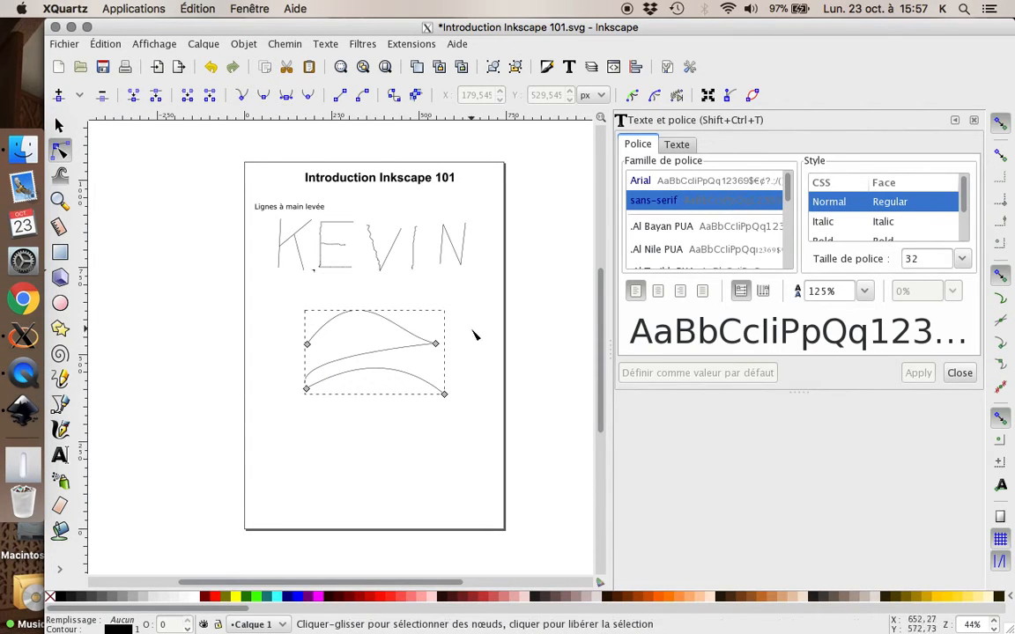
{"action": "left_click", "coordinate": [388, 427]}
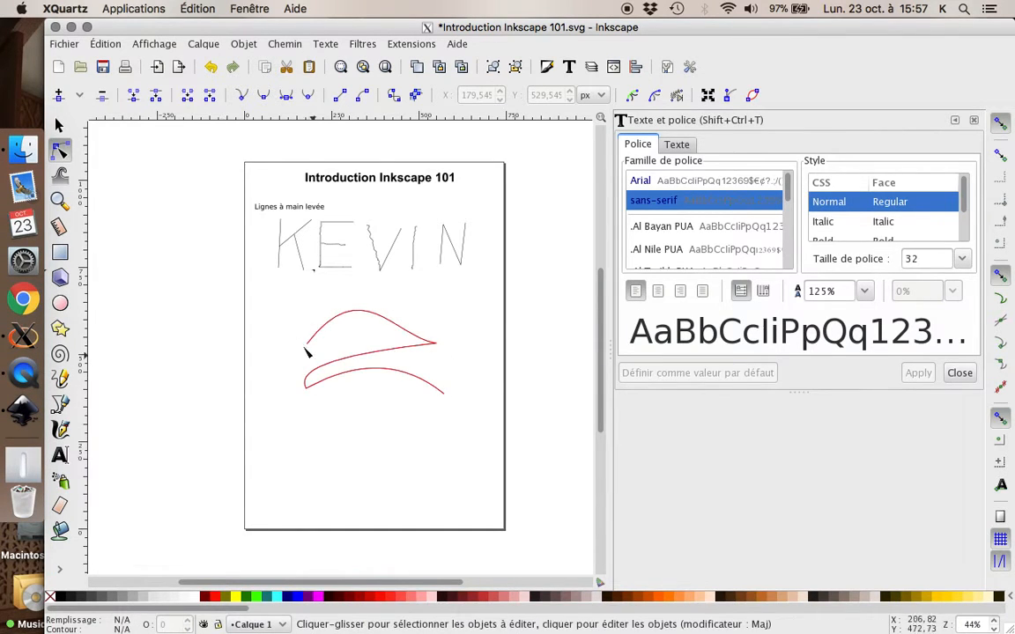
{"action": "left_click", "coordinate": [370, 357]}
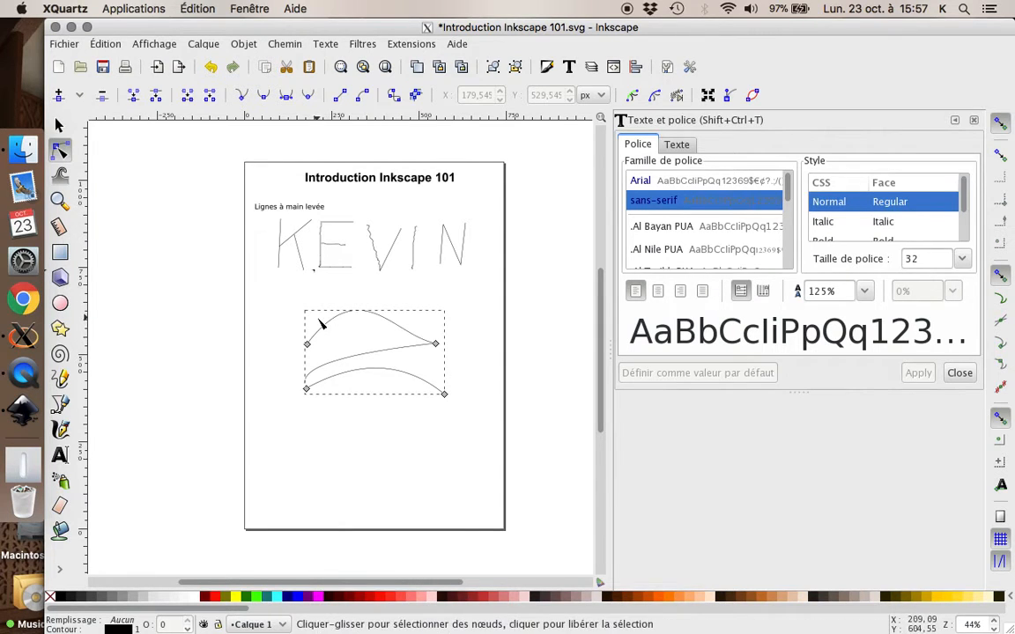
Delete the curved zigzag path below the drawn name.
{"action": "left_click", "coordinate": [59, 125]}
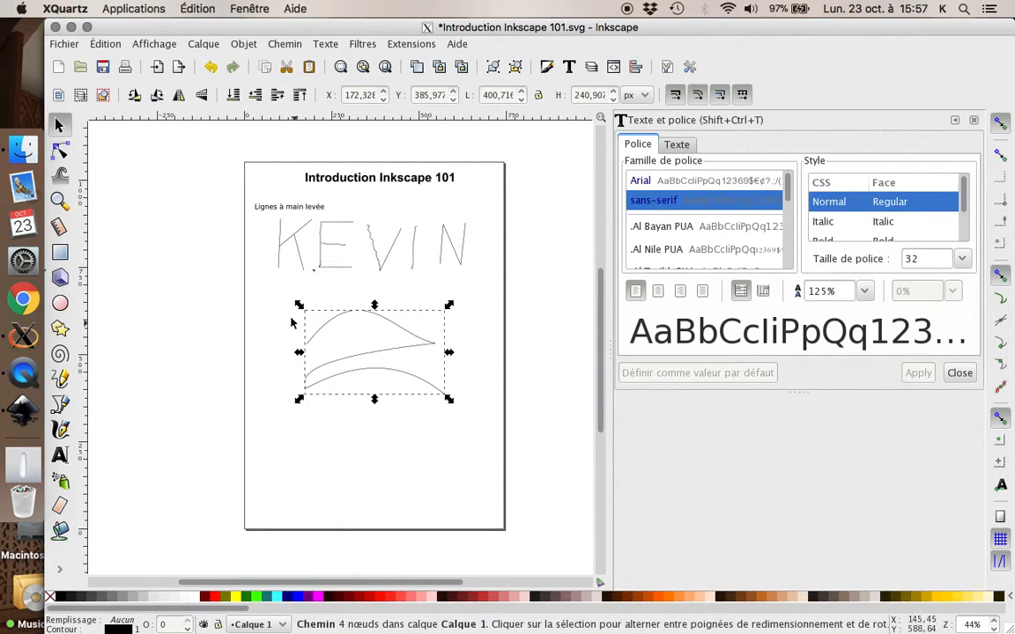
{"action": "left_click_drag", "start_coordinate": [267, 297], "coordinate": [482, 426]}
{"action": "key", "text": "Delete"}
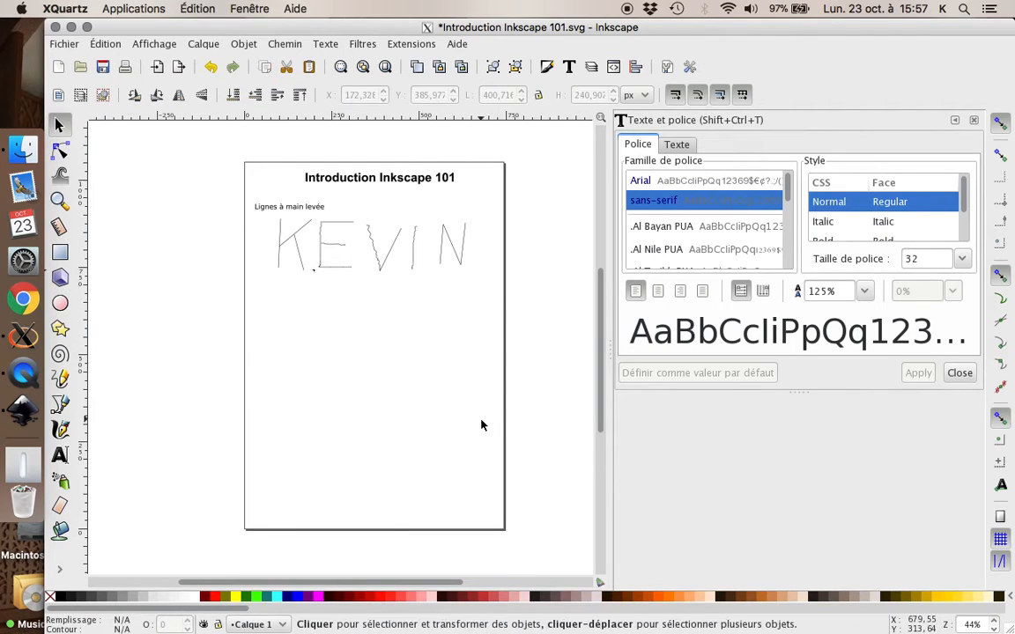
{"action": "left_click", "coordinate": [60, 404]}
{"action": "left_click", "coordinate": [281, 404]}
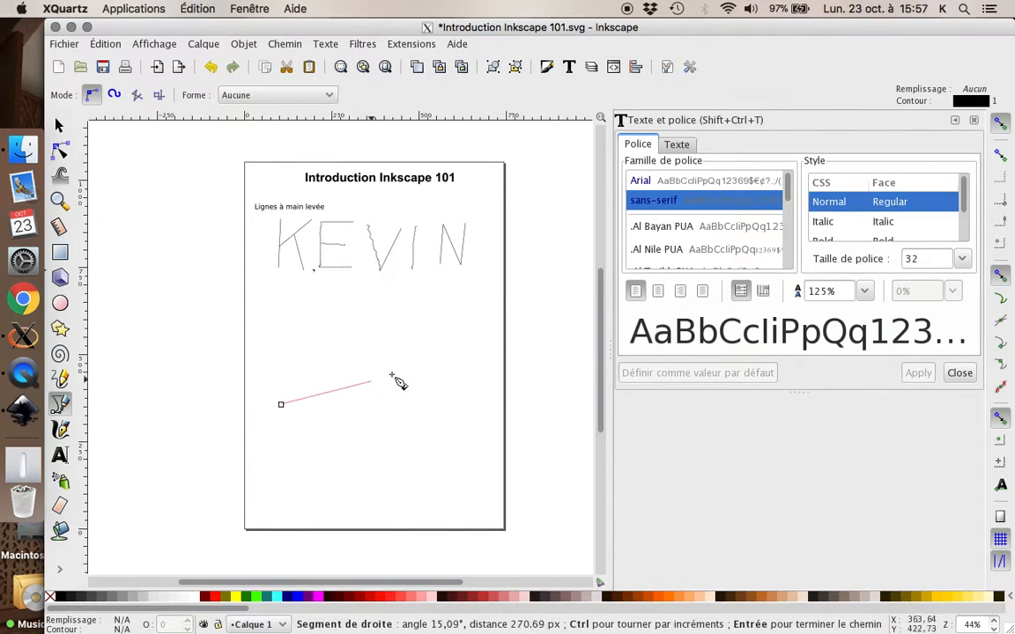
{"action": "left_click", "coordinate": [434, 349]}
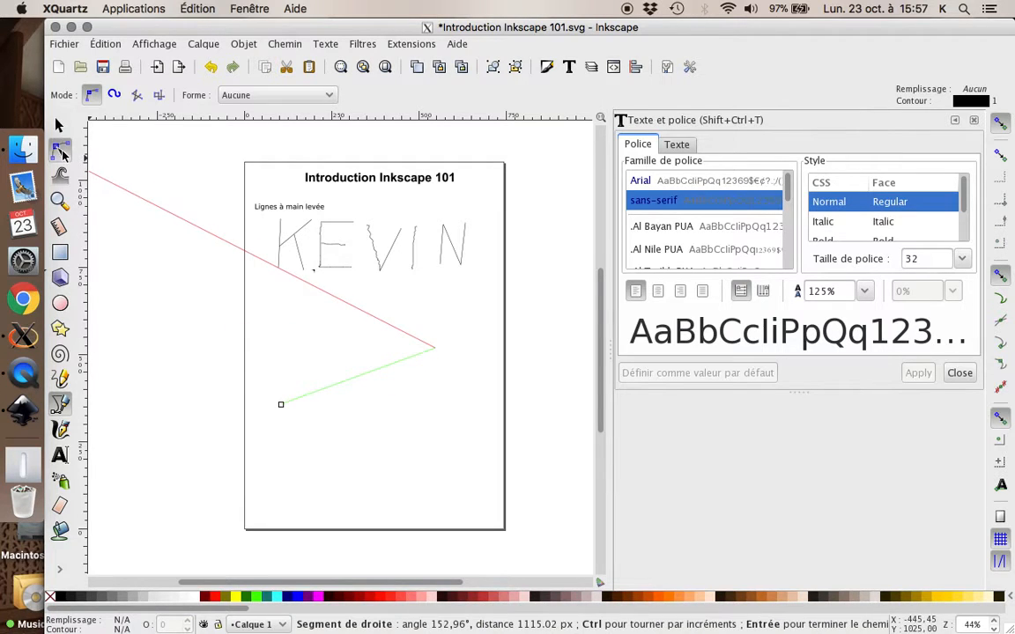
{"action": "left_click", "coordinate": [62, 155]}
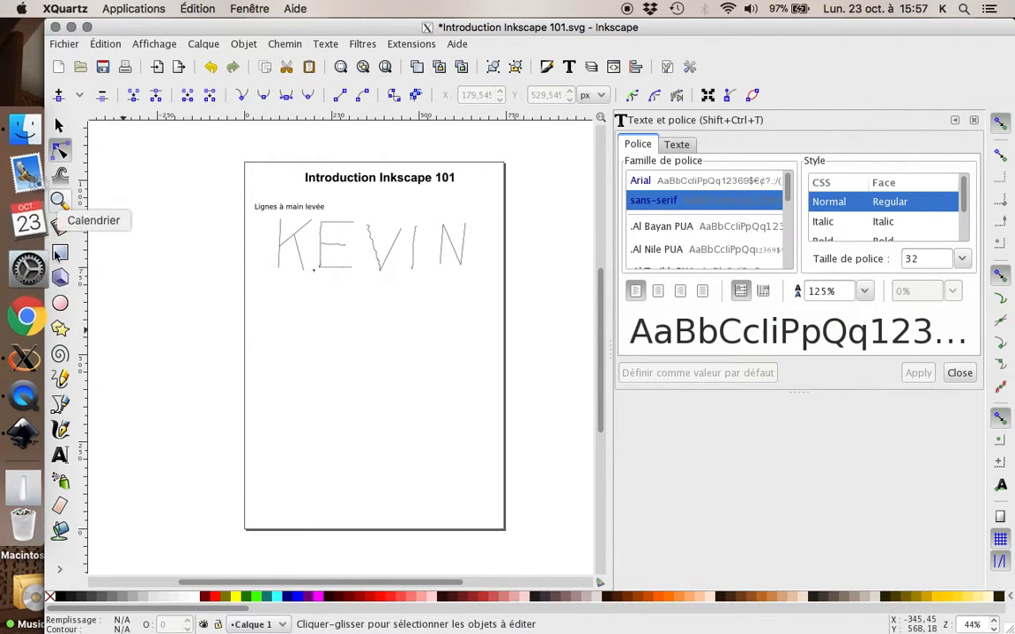
Draw one rising straight Pen line below the drawn name and bend it upward into an arch about 433 by 243 px.
{"action": "left_click", "coordinate": [60, 403]}
{"action": "left_click", "coordinate": [300, 406]}
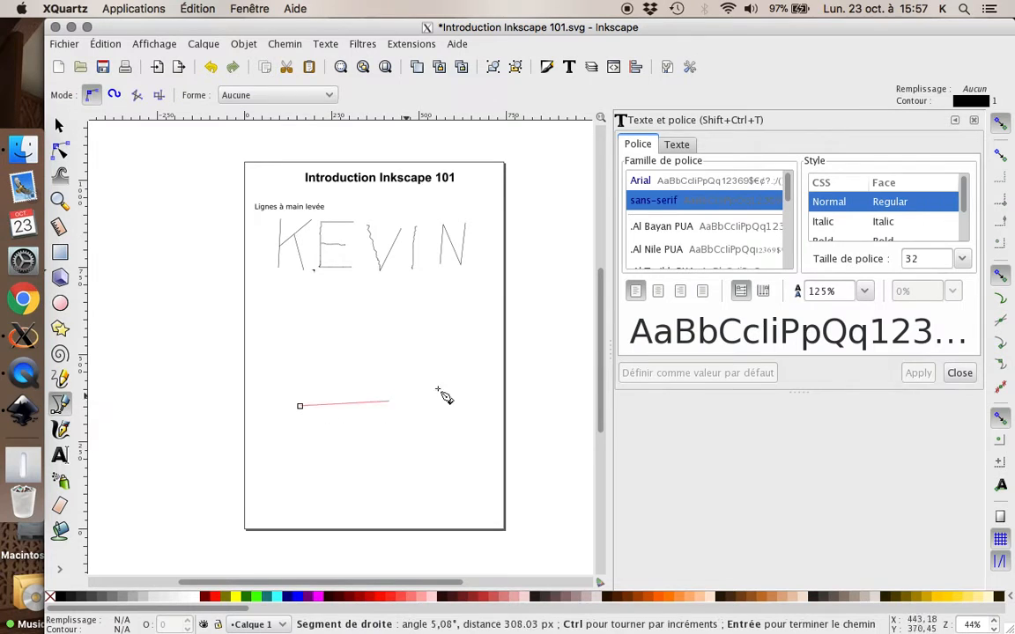
{"action": "left_click", "coordinate": [450, 374]}
{"action": "key", "text": "Return"}
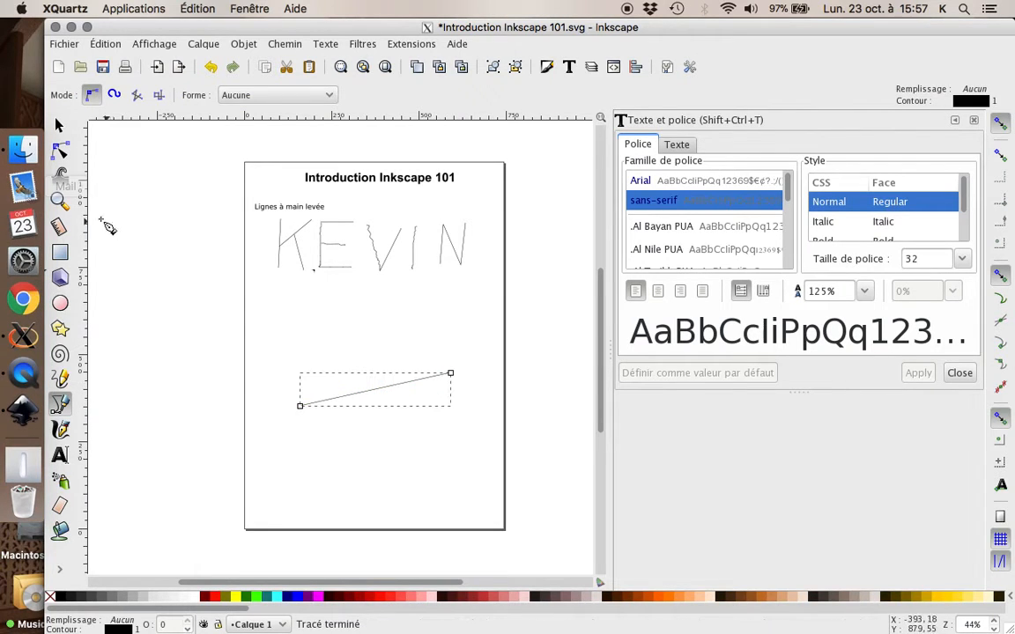
{"action": "left_click", "coordinate": [60, 151]}
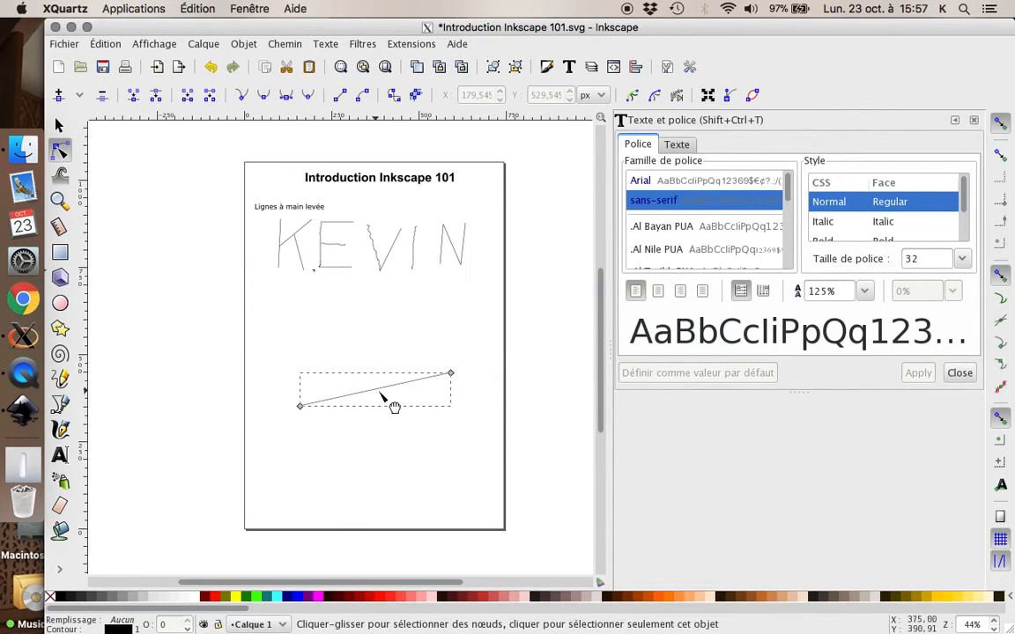
{"action": "left_click_drag", "start_coordinate": [381, 393], "coordinate": [442, 372]}
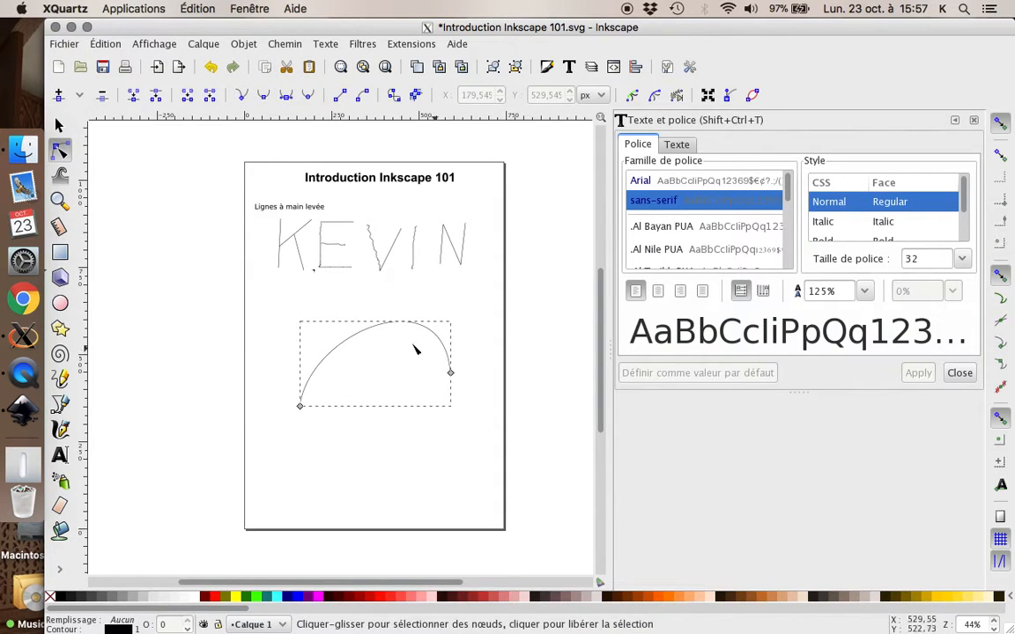
Delete the arch-shaped path below the drawn name.
{"action": "left_click", "coordinate": [59, 125]}
{"action": "left_click", "coordinate": [431, 342]}
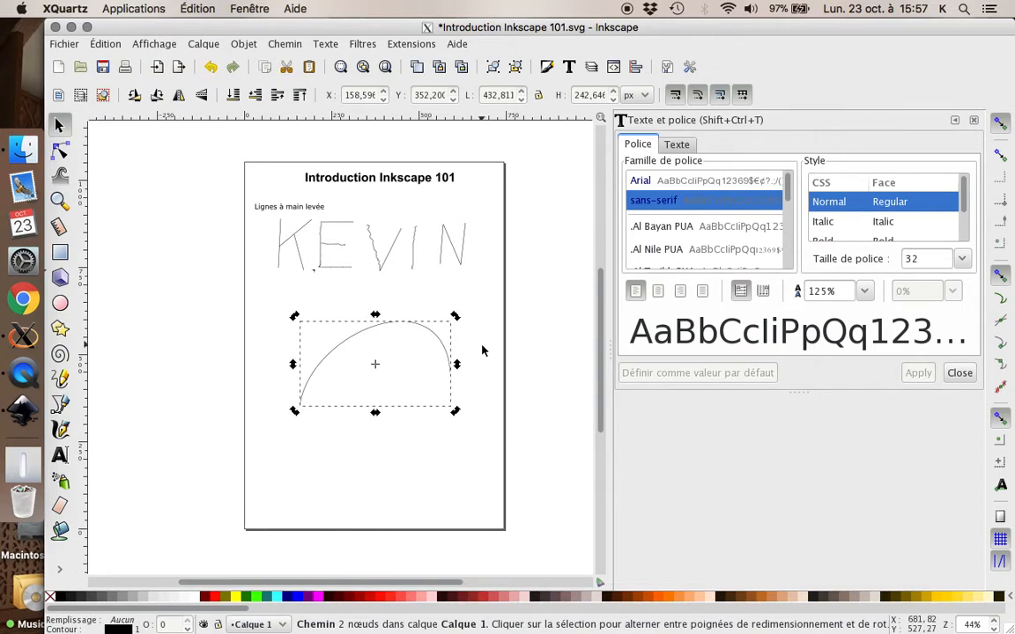
{"action": "key", "text": "Delete"}
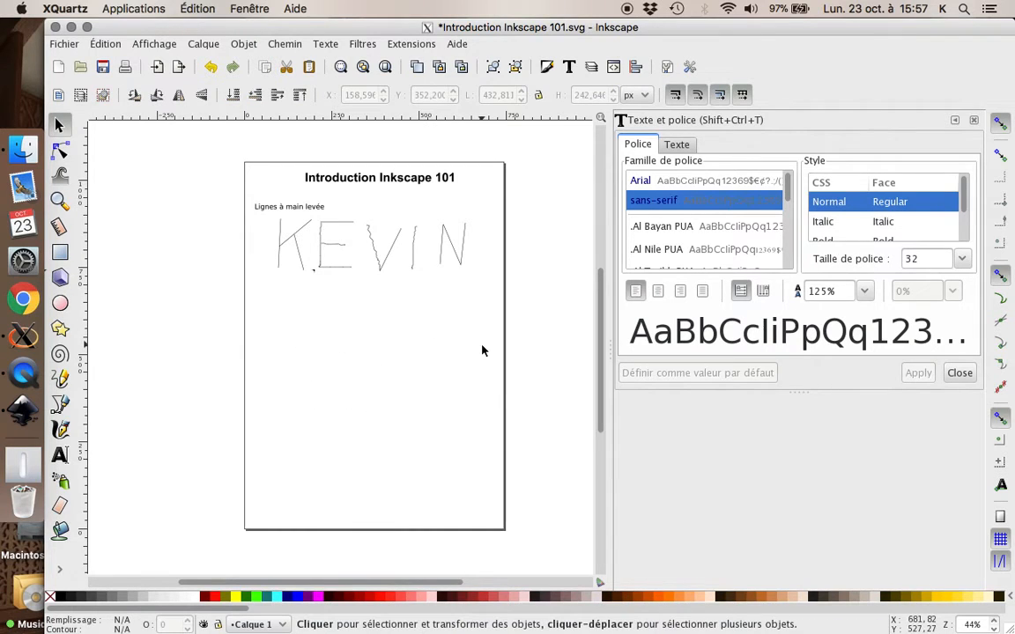
Draw a letter K below the freehand name's first letter from three separate straight Pen lines: a stem, an upper arm and a lower leg.
{"action": "left_click", "coordinate": [59, 404]}
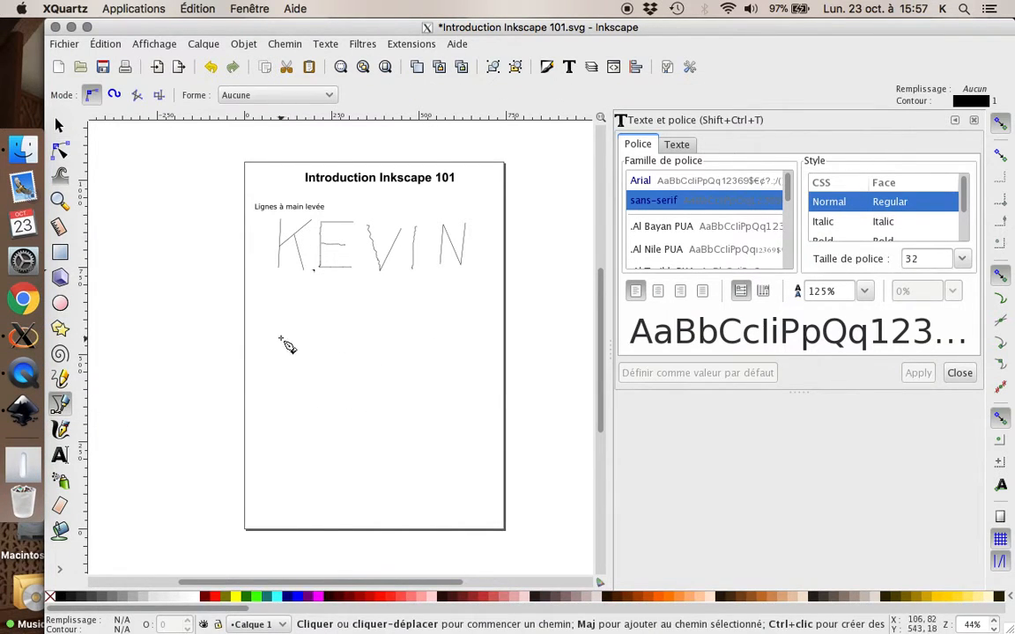
{"action": "left_click", "coordinate": [281, 338]}
{"action": "left_click", "coordinate": [279, 404]}
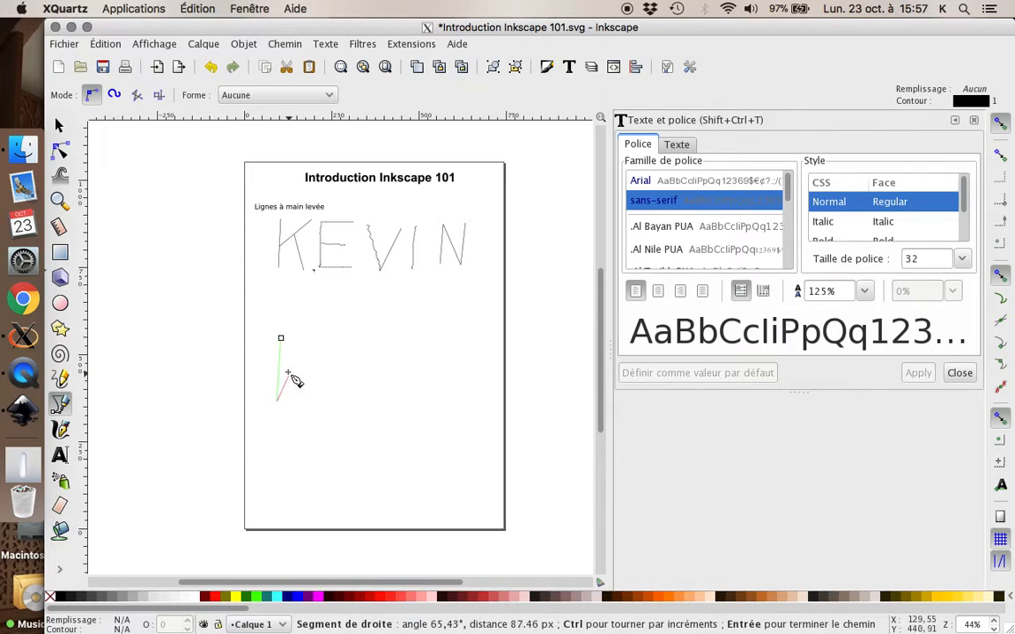
{"action": "key", "text": "Return"}
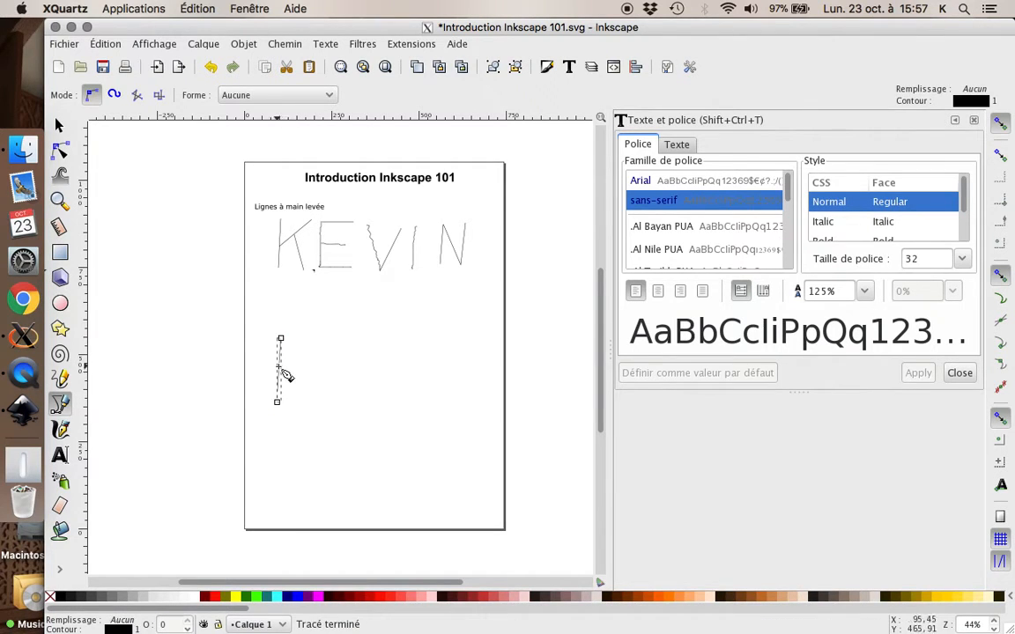
{"action": "left_click", "coordinate": [278, 367]}
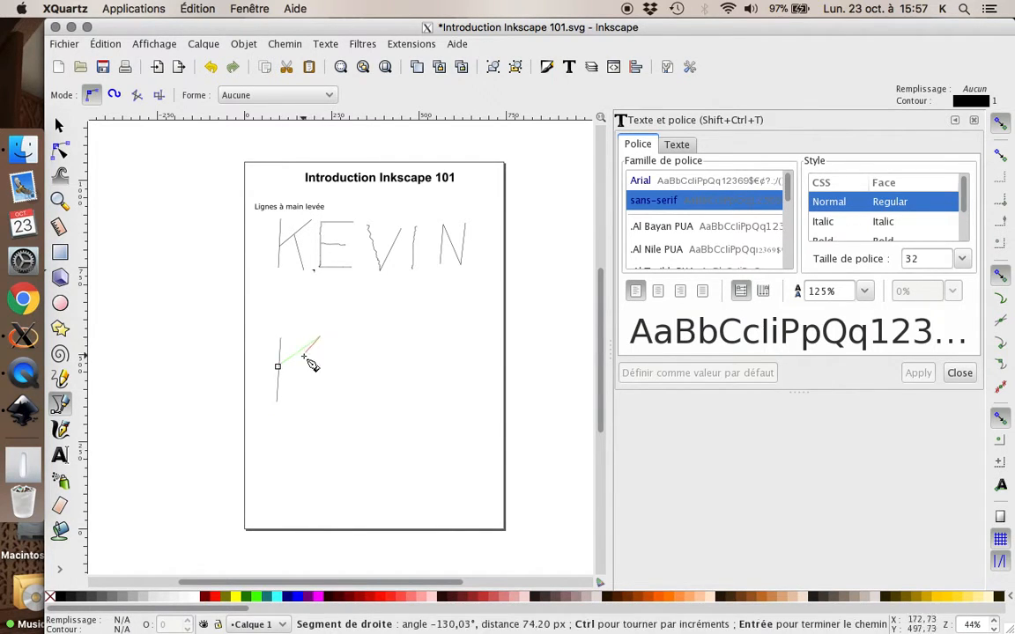
{"action": "key", "text": "Return"}
{"action": "left_click", "coordinate": [300, 351]}
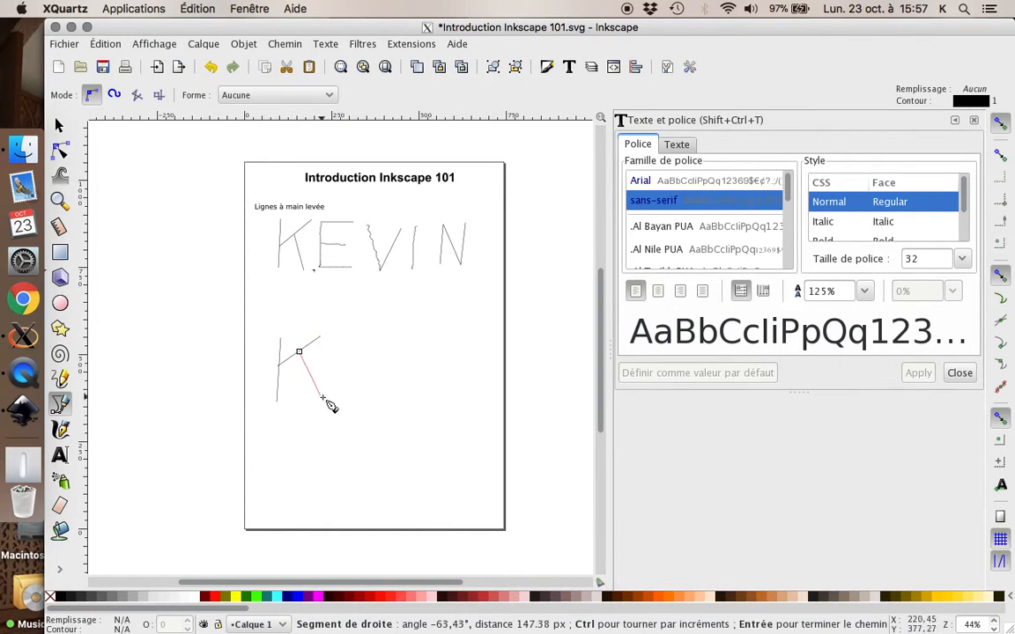
{"action": "left_click", "coordinate": [323, 395]}
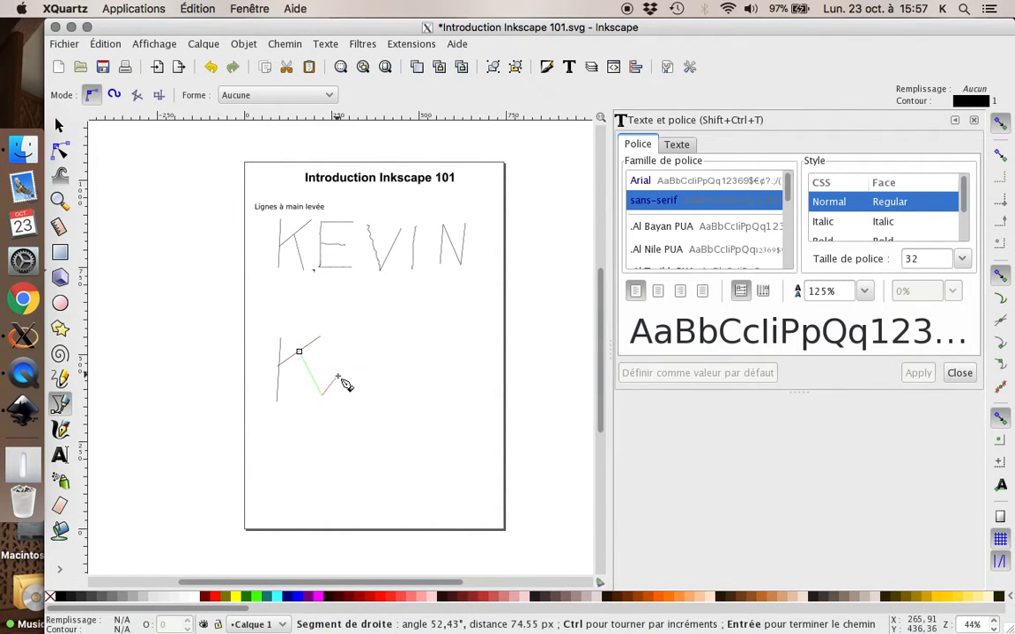
{"action": "key", "text": "Return"}
Draw a letter E beside the K from four separate straight Pen lines: a stem about 152 px tall and three horizontal bars.
{"action": "left_click", "coordinate": [337, 342]}
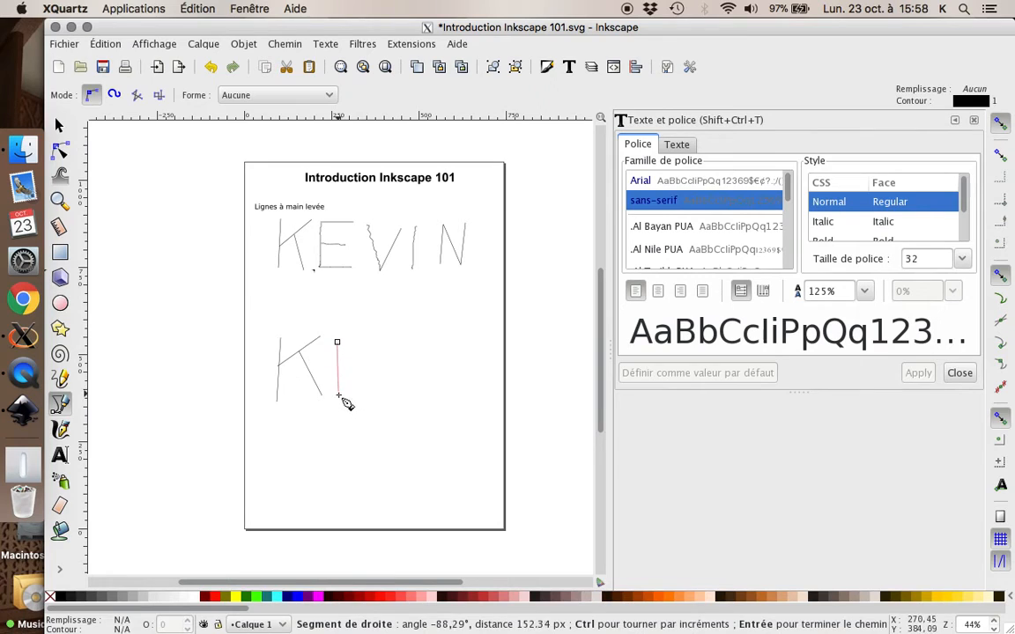
{"action": "left_click", "coordinate": [338, 394]}
{"action": "key", "text": "Return"}
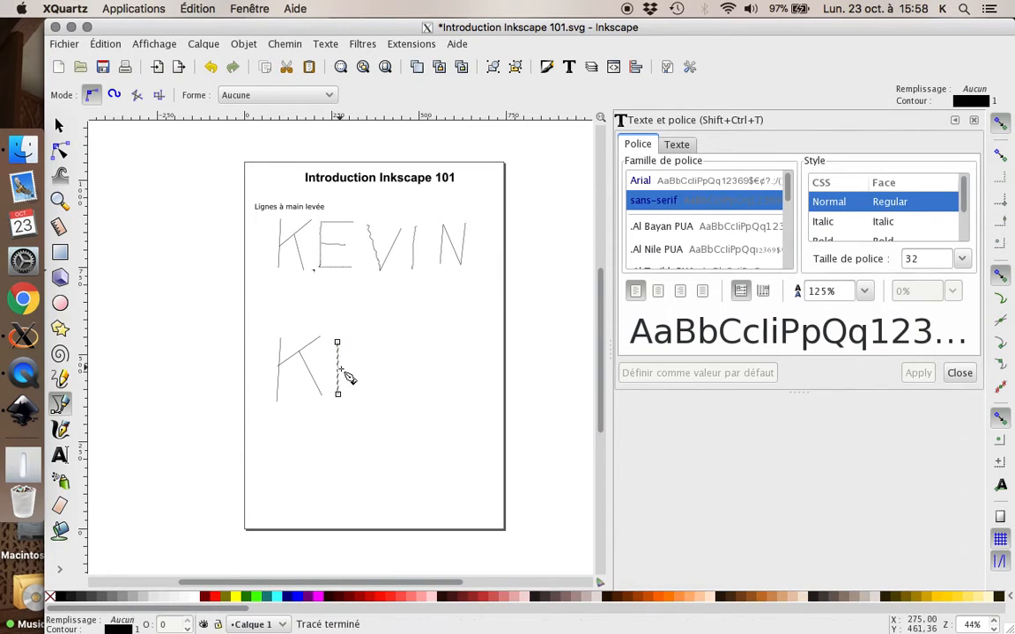
{"action": "left_click", "coordinate": [338, 370]}
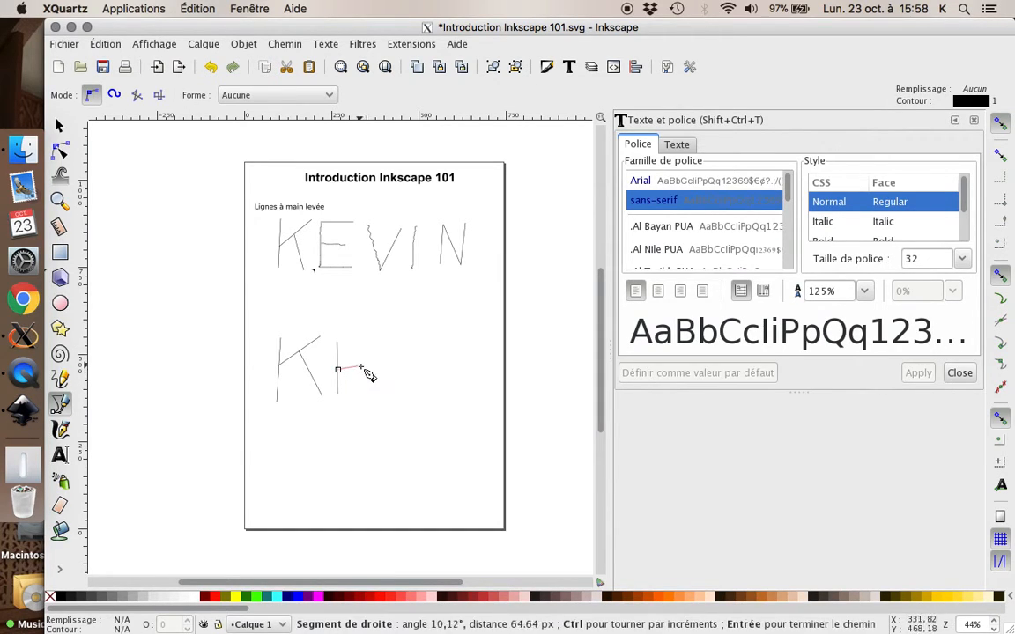
{"action": "left_click", "coordinate": [363, 370]}
{"action": "key", "text": "Return"}
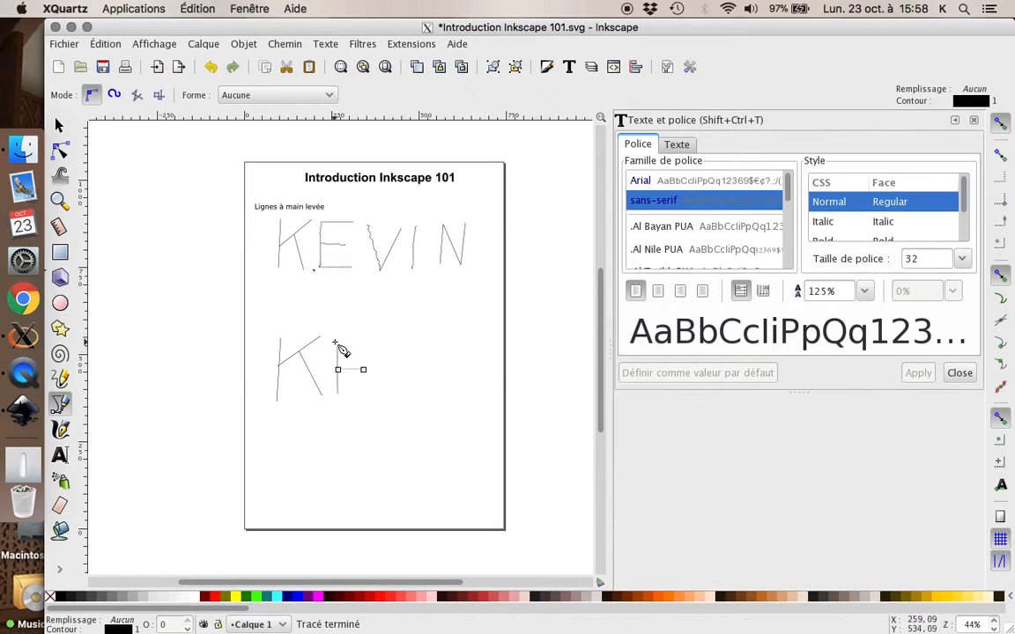
{"action": "left_click", "coordinate": [338, 341]}
{"action": "left_click", "coordinate": [368, 342]}
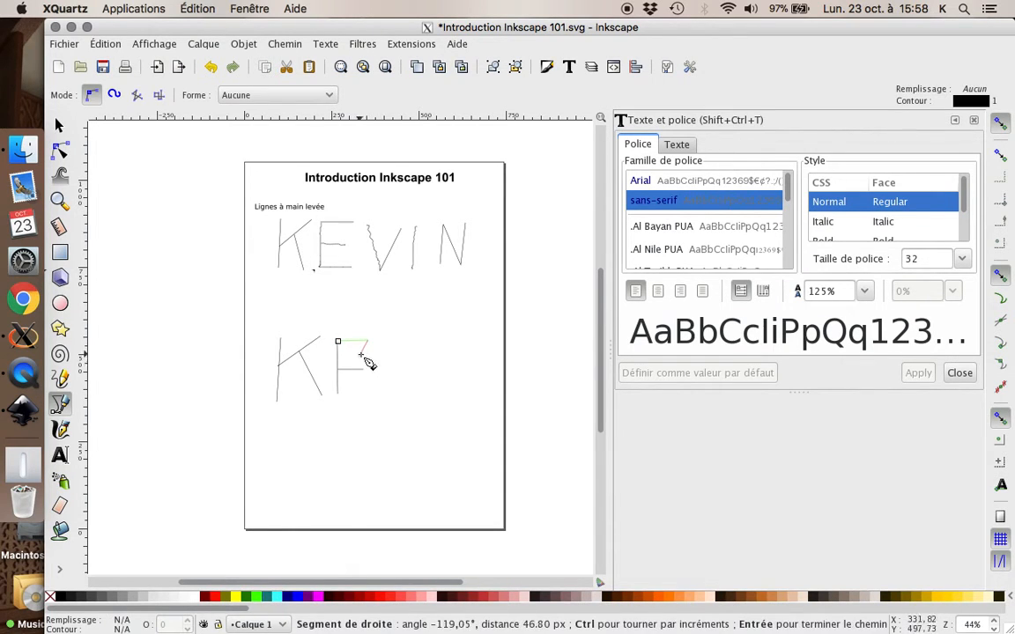
{"action": "key", "text": "Return"}
{"action": "left_click", "coordinate": [339, 393]}
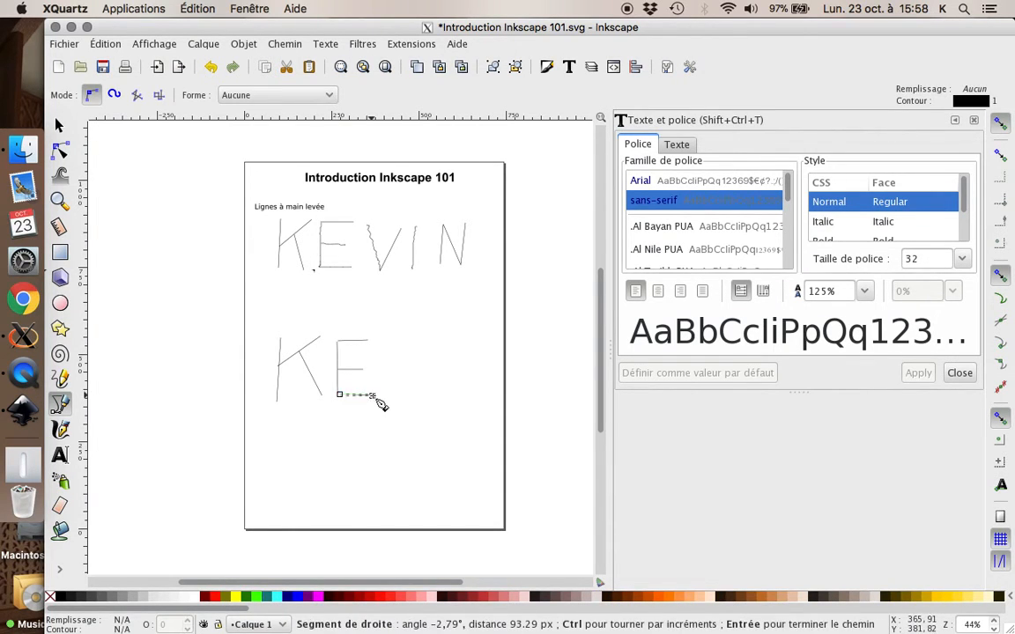
{"action": "left_click", "coordinate": [373, 396]}
{"action": "key", "text": "Return"}
Bend the K's straight lower leg with node editing into a curve bulging down toward the stem.
{"action": "left_click", "coordinate": [59, 151]}
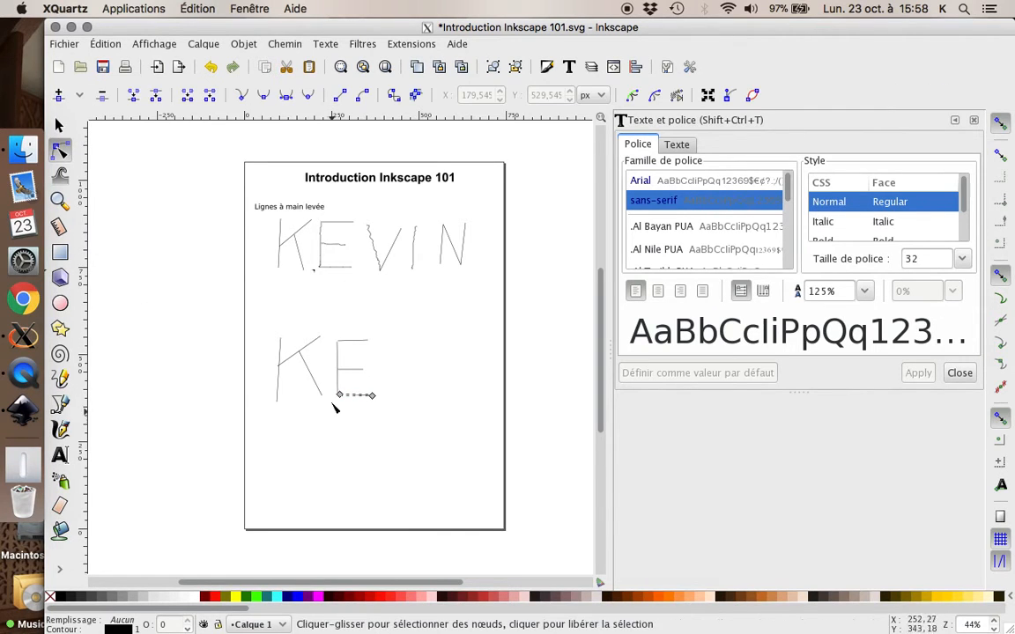
{"action": "left_click", "coordinate": [314, 377]}
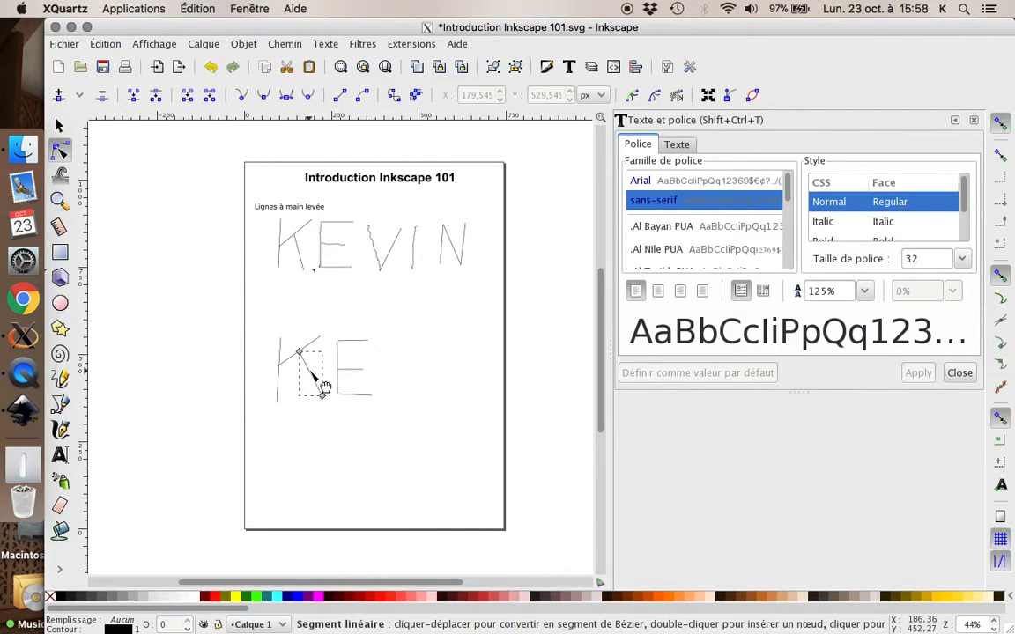
{"action": "left_click_drag", "start_coordinate": [310, 371], "coordinate": [299, 388]}
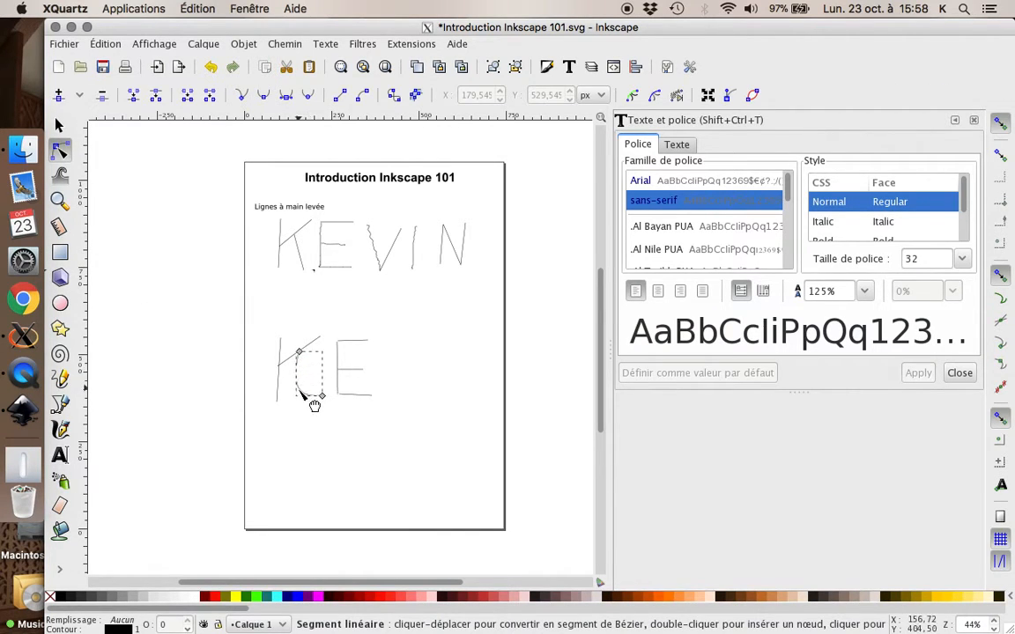
{"action": "left_click", "coordinate": [300, 351]}
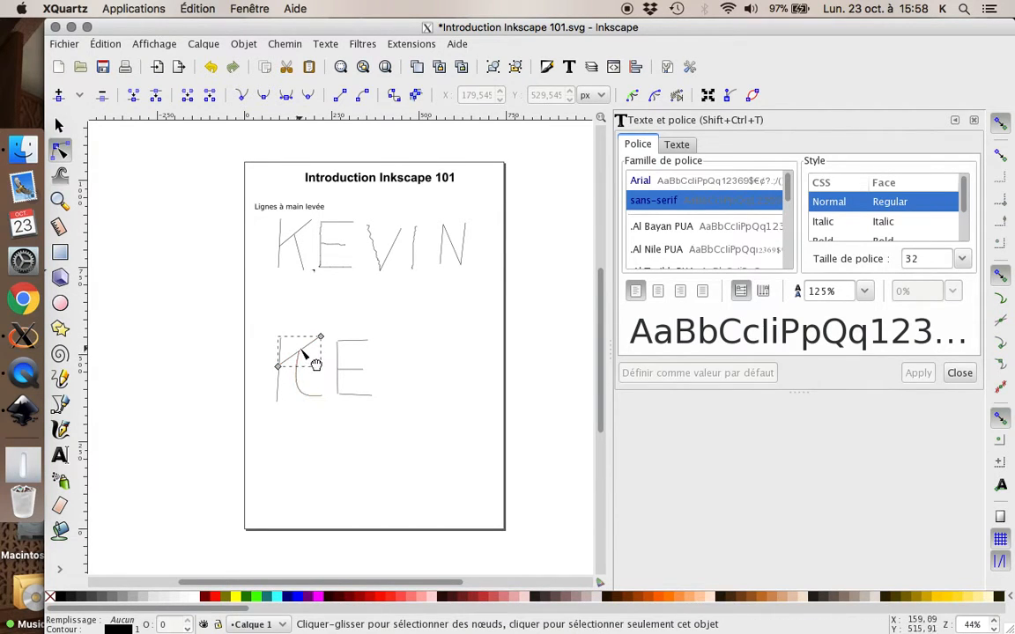
{"action": "mouse_move", "coordinate": [304, 353]}
{"action": "left_mouse_down"}
{"action": "mouse_move", "coordinate": [330, 335]}
{"action": "mouse_move", "coordinate": [331, 353]}
{"action": "mouse_move", "coordinate": [345, 350]}
{"action": "mouse_move", "coordinate": [331, 346]}
{"action": "mouse_move", "coordinate": [320, 359]}
{"action": "left_mouse_up"}
Curve the K's stem into a hook and move its upper node outward to about X 47.7, Y 561.4 px.
{"action": "left_click", "coordinate": [280, 364]}
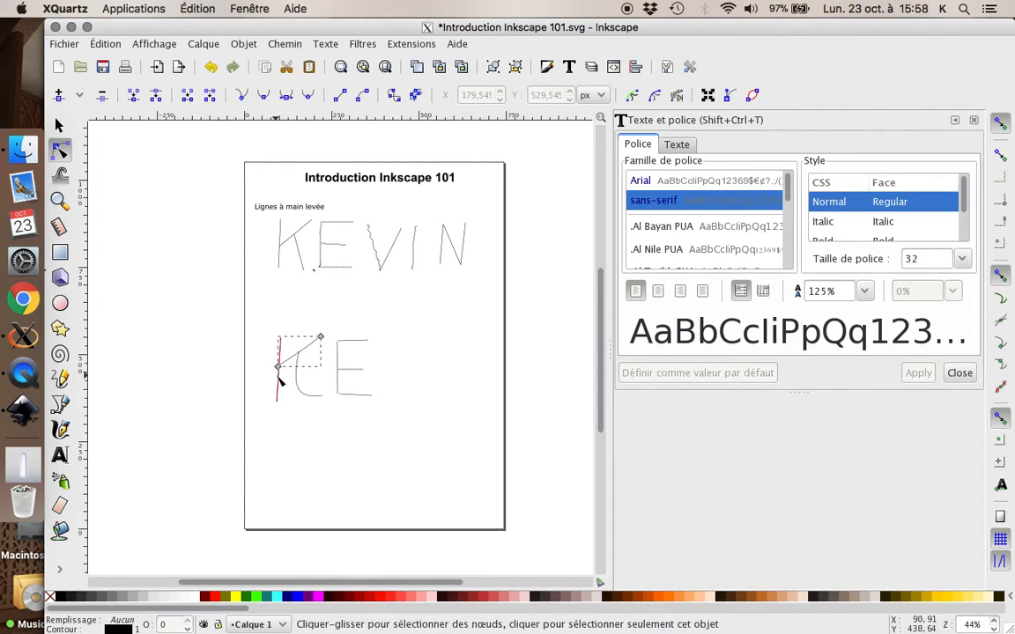
{"action": "mouse_move", "coordinate": [279, 369]}
{"action": "left_mouse_down"}
{"action": "mouse_move", "coordinate": [260, 348]}
{"action": "mouse_move", "coordinate": [276, 398]}
{"action": "mouse_move", "coordinate": [279, 385]}
{"action": "left_mouse_up"}
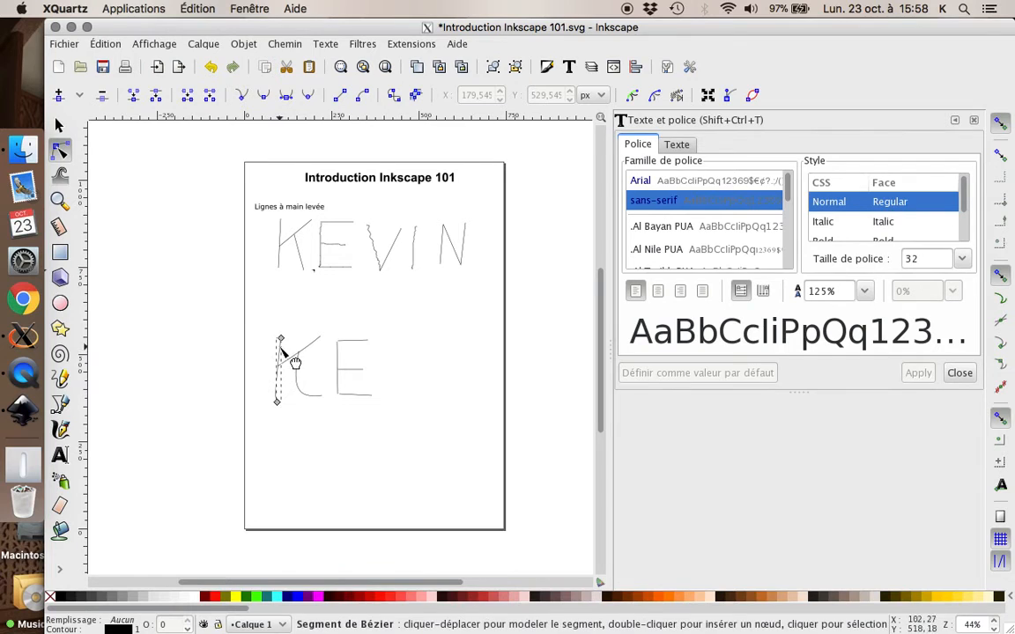
{"action": "mouse_move", "coordinate": [276, 346]}
{"action": "left_mouse_down"}
{"action": "mouse_move", "coordinate": [267, 333]}
{"action": "mouse_move", "coordinate": [287, 325]}
{"action": "mouse_move", "coordinate": [300, 343]}
{"action": "left_mouse_up"}
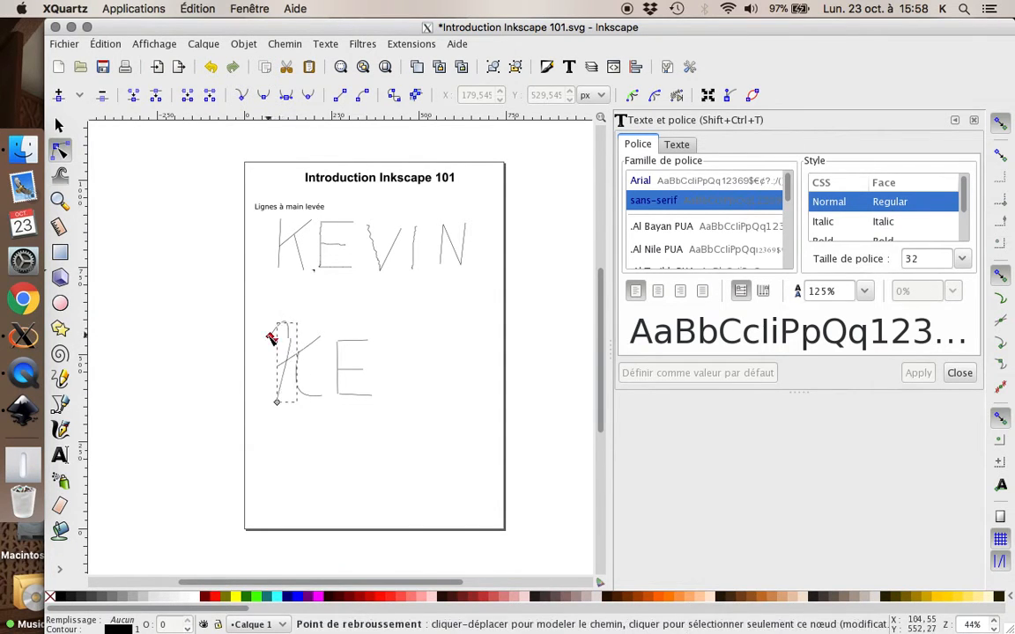
{"action": "left_click_drag", "start_coordinate": [281, 338], "coordinate": [262, 333]}
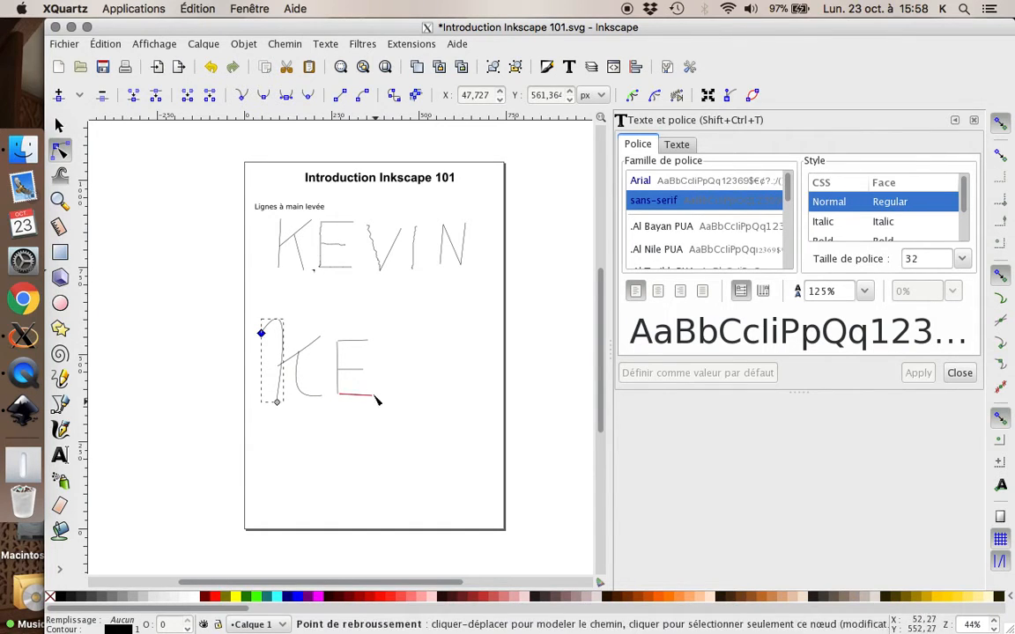
Bend the E's upper, middle and lower bars upward into arches, then deselect the path.
{"action": "left_click", "coordinate": [357, 341]}
{"action": "left_click_drag", "start_coordinate": [367, 345], "coordinate": [362, 339]}
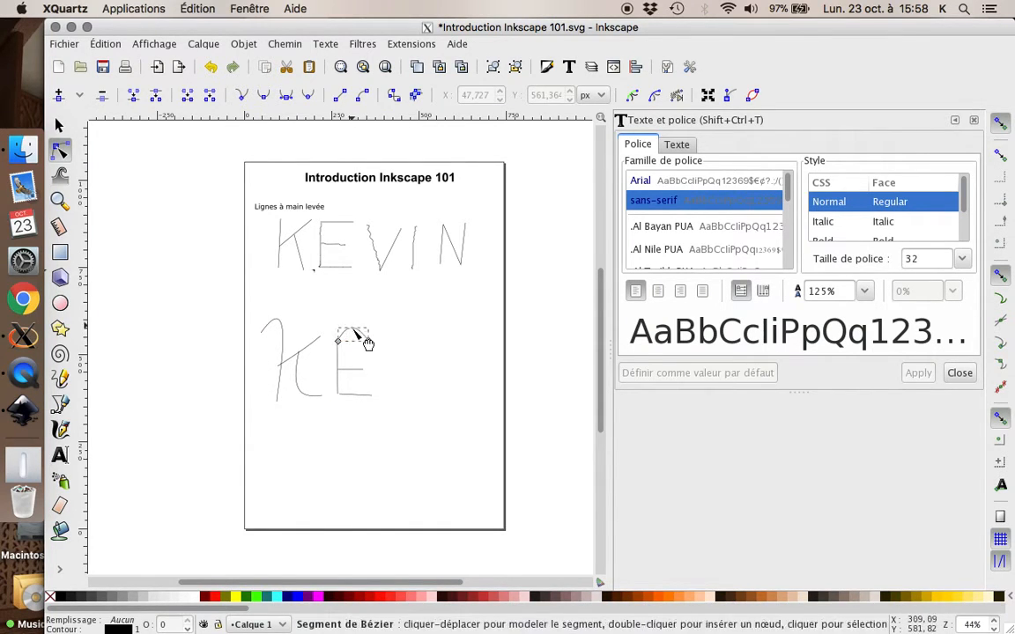
{"action": "left_click", "coordinate": [351, 371]}
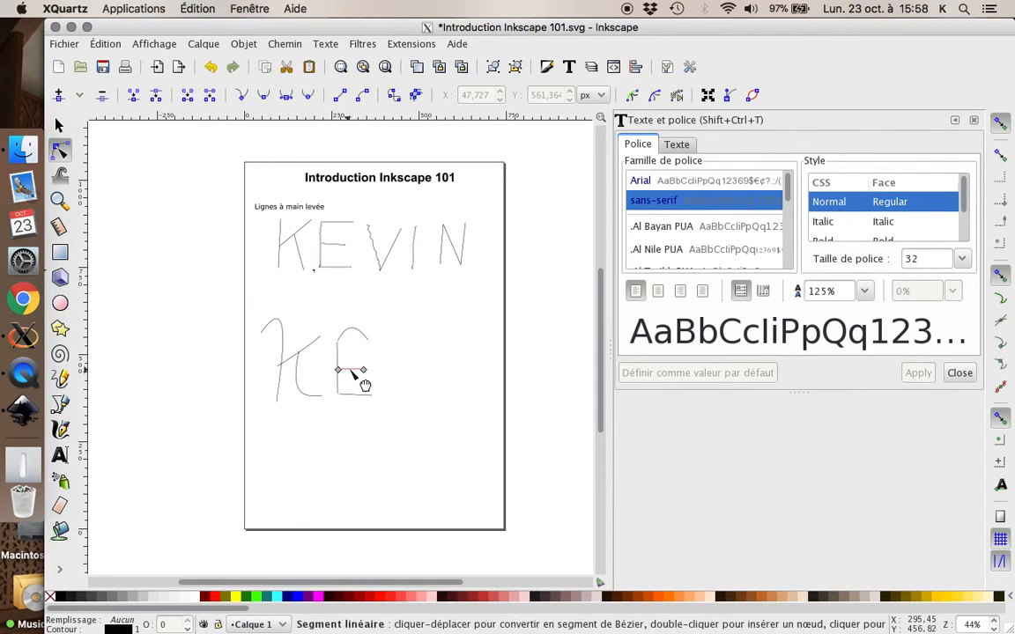
{"action": "left_click_drag", "start_coordinate": [353, 370], "coordinate": [353, 364]}
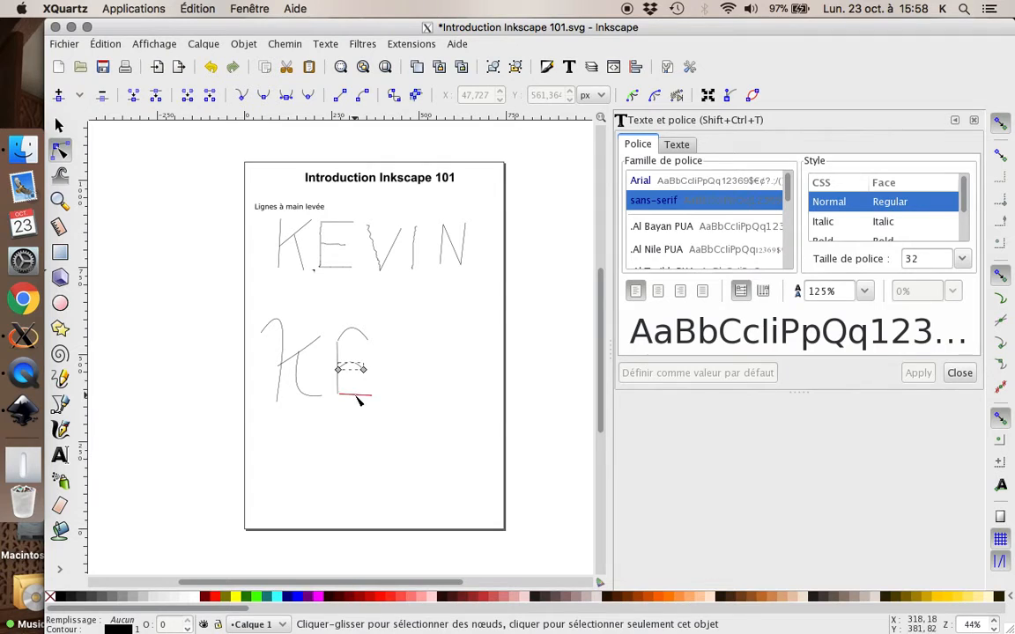
{"action": "left_click_drag", "start_coordinate": [362, 398], "coordinate": [363, 392]}
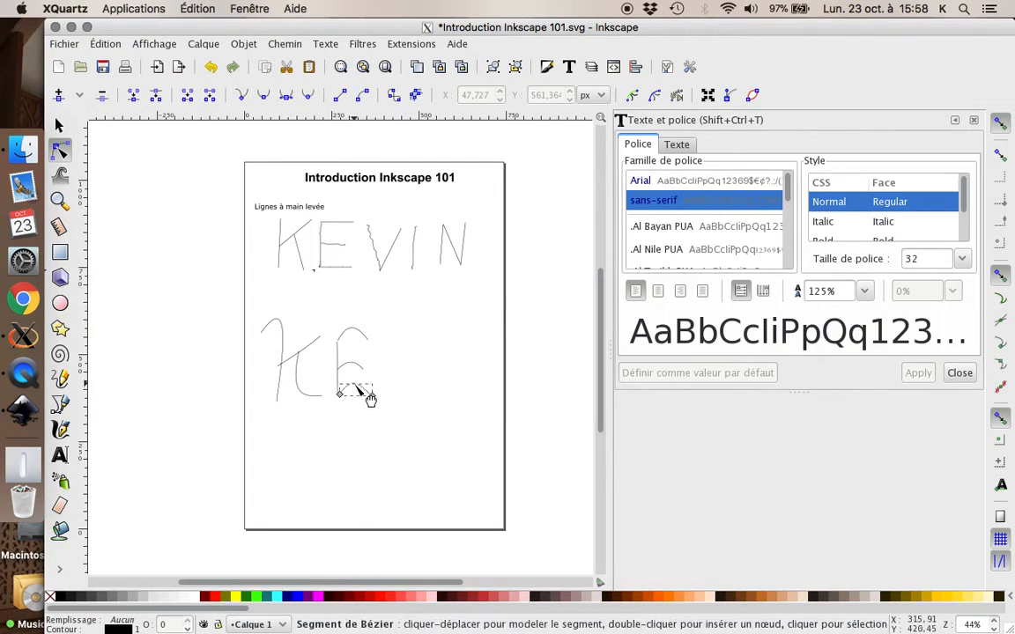
{"action": "left_click", "coordinate": [421, 381]}
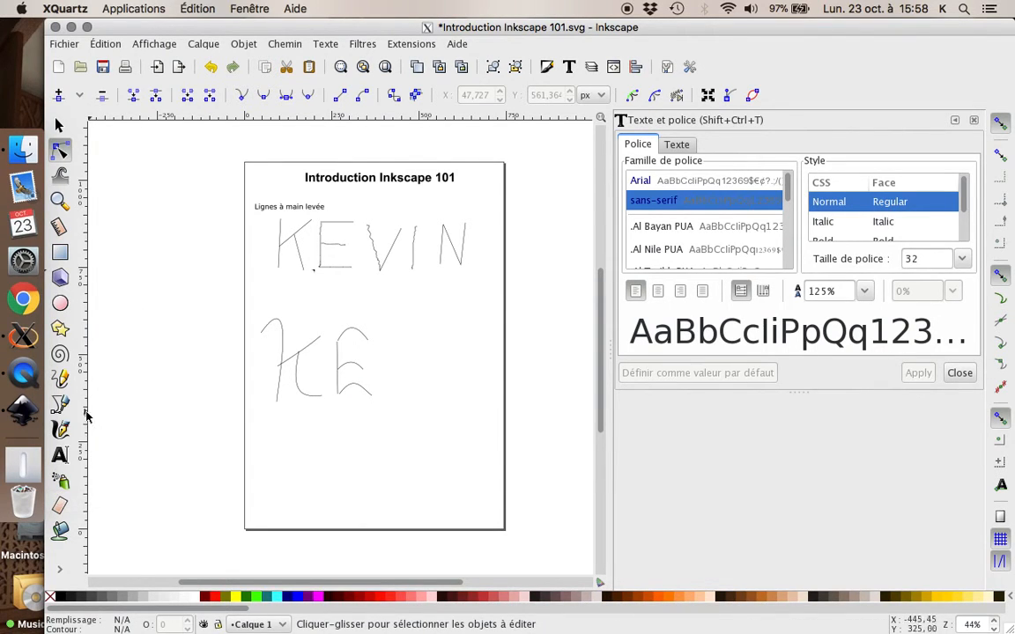
Draw a letter V to the right of the E as one Pen path of two straight segments.
{"action": "left_click", "coordinate": [62, 404]}
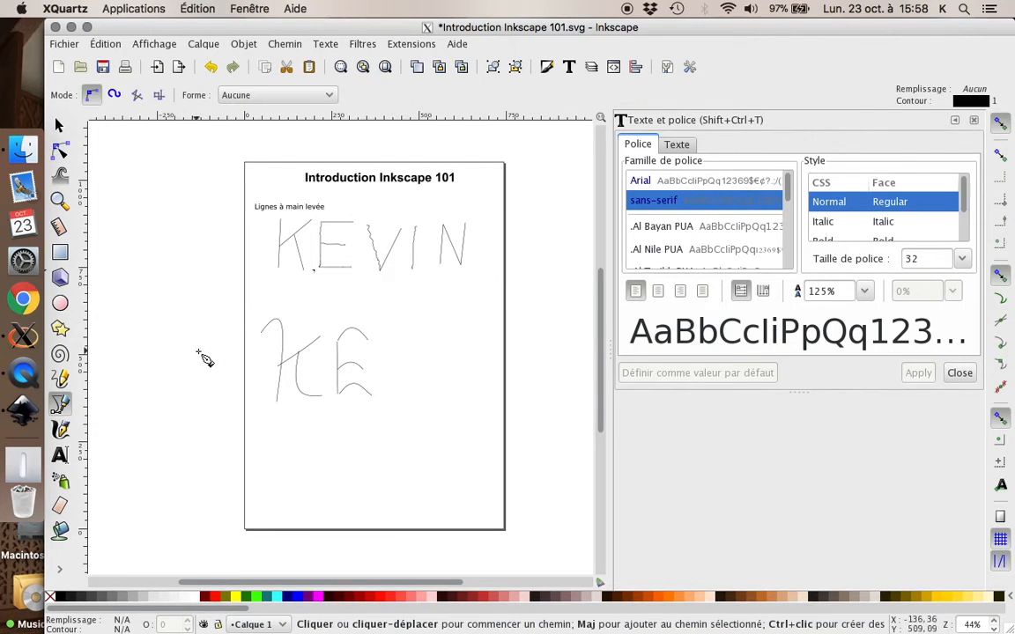
{"action": "left_click", "coordinate": [384, 337]}
{"action": "left_click", "coordinate": [399, 402]}
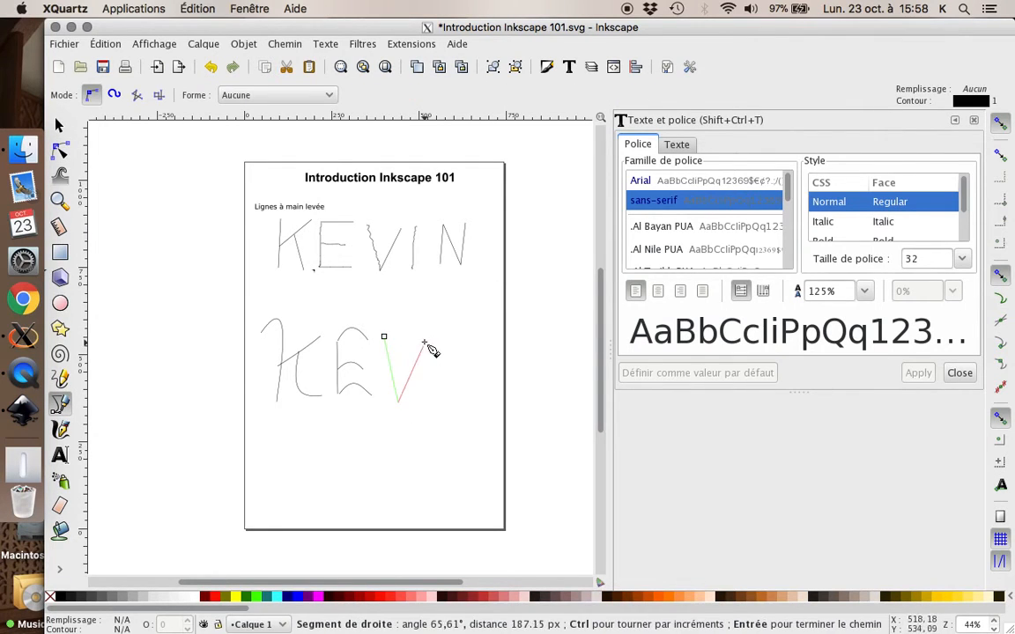
{"action": "left_click", "coordinate": [424, 337]}
{"action": "key", "text": "Return"}
Draw a letter I to the right of the V as a single vertical straight Pen line.
{"action": "left_click", "coordinate": [446, 336]}
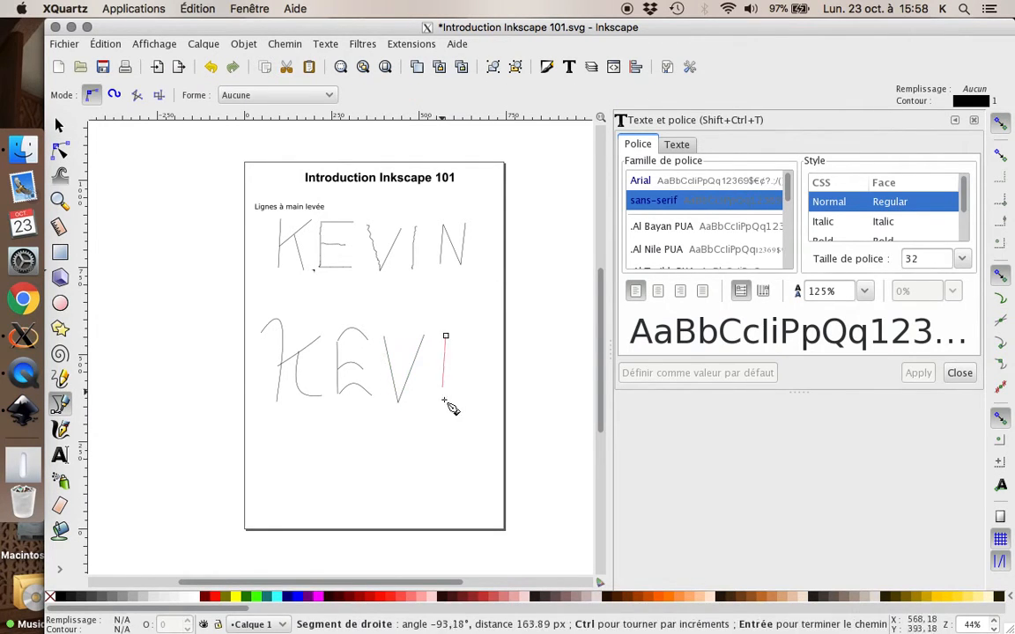
{"action": "left_click", "coordinate": [446, 408]}
{"action": "key", "text": "Return"}
{"action": "left_click", "coordinate": [469, 337]}
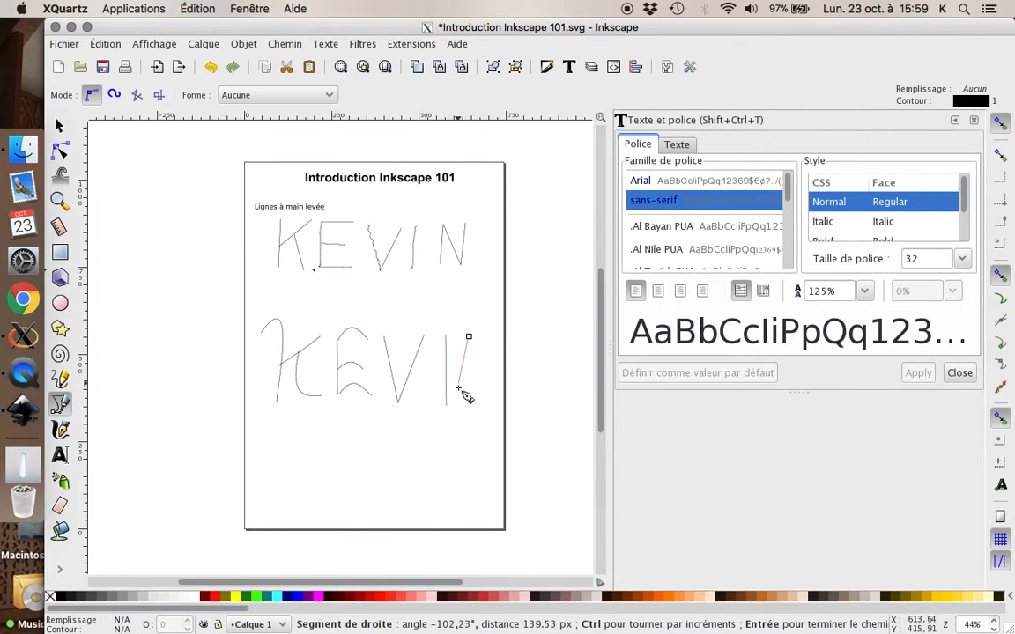
{"action": "left_click", "coordinate": [460, 391]}
{"action": "left_click", "coordinate": [469, 337]}
Draw a letter N to the right of the I from three connected straight Pen segments: up, down and up again.
{"action": "left_click", "coordinate": [470, 337]}
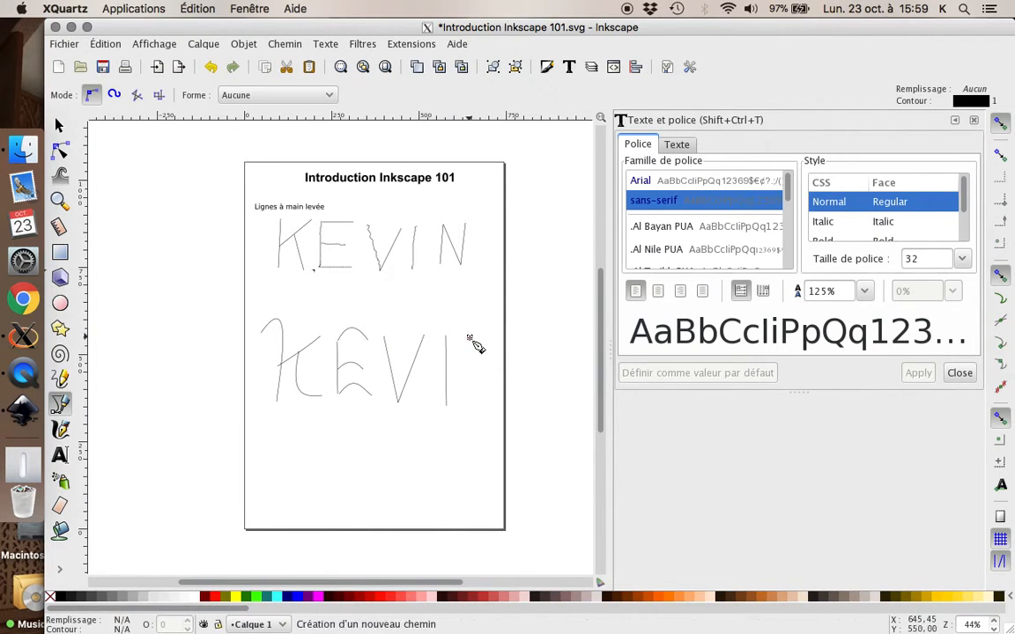
{"action": "left_click", "coordinate": [458, 387]}
{"action": "key", "text": "Return"}
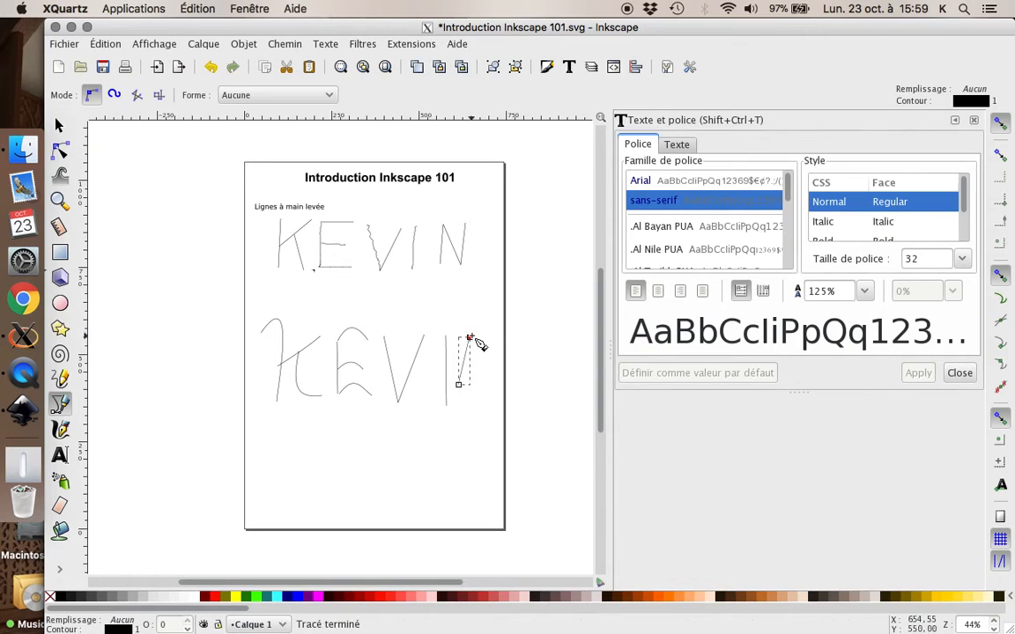
{"action": "left_click", "coordinate": [471, 338]}
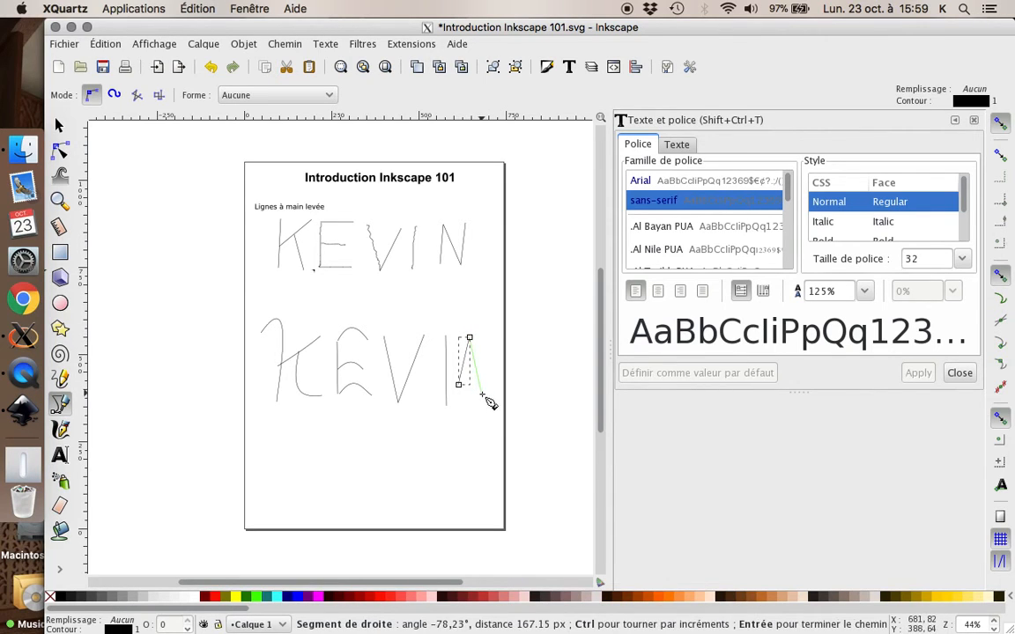
{"action": "double_click", "coordinate": [481, 394]}
{"action": "left_click", "coordinate": [481, 394]}
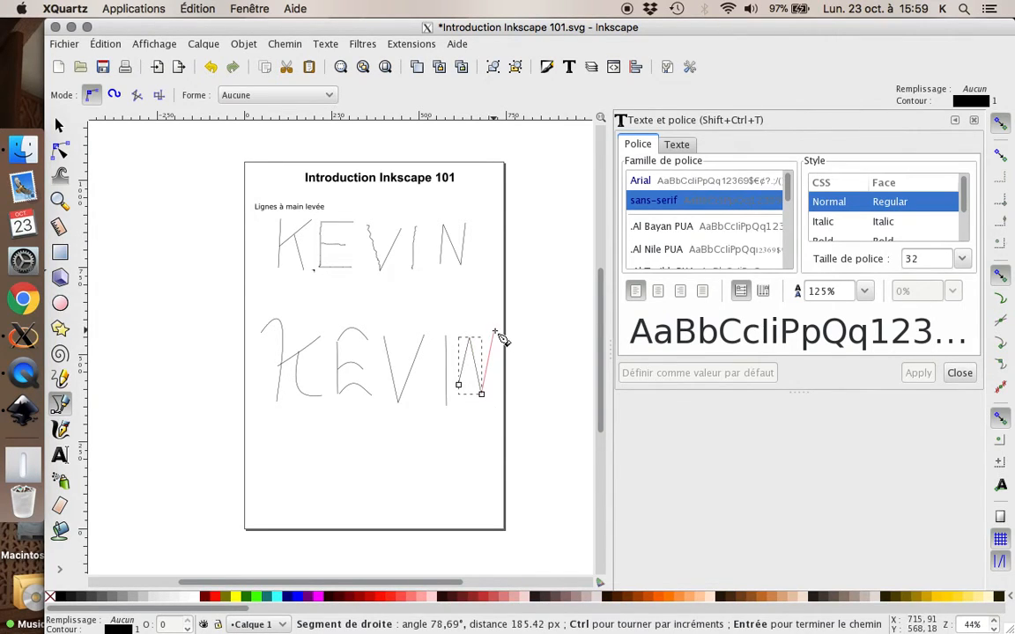
{"action": "left_click", "coordinate": [495, 333]}
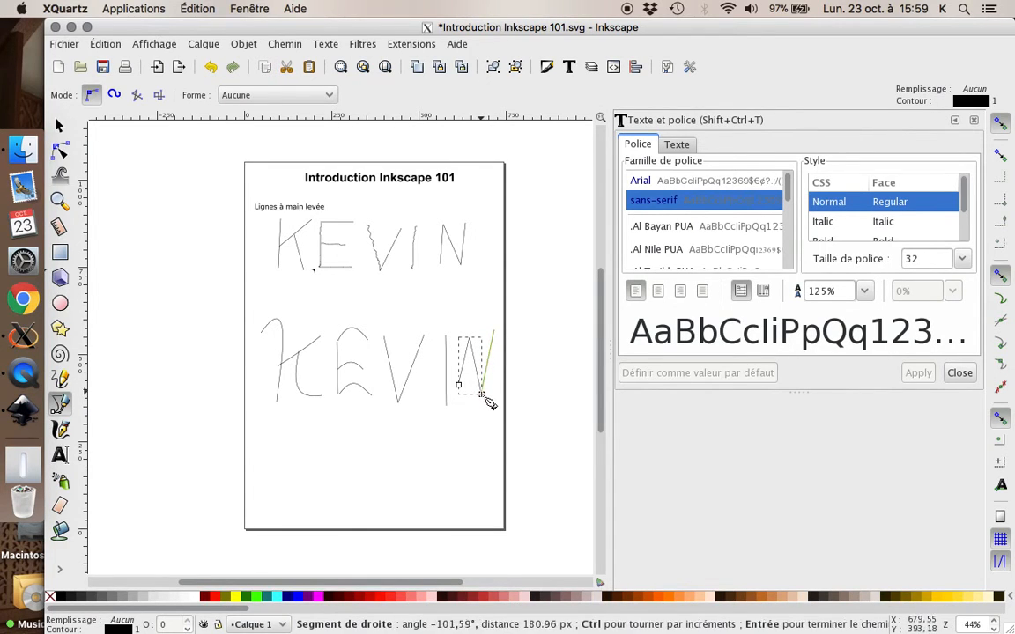
{"action": "double_click", "coordinate": [494, 331]}
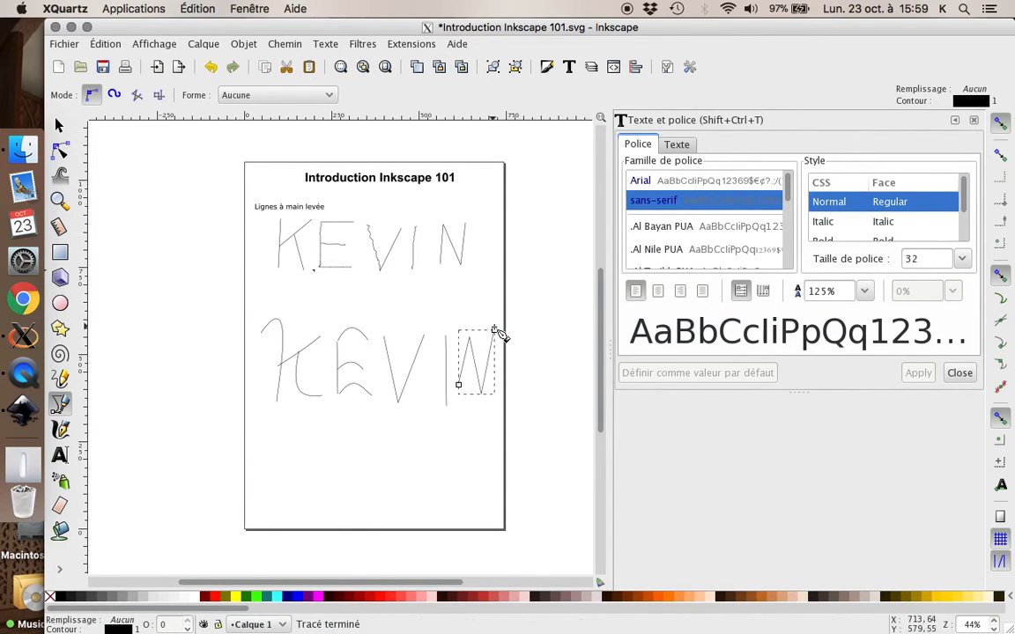
{"action": "left_click", "coordinate": [220, 348]}
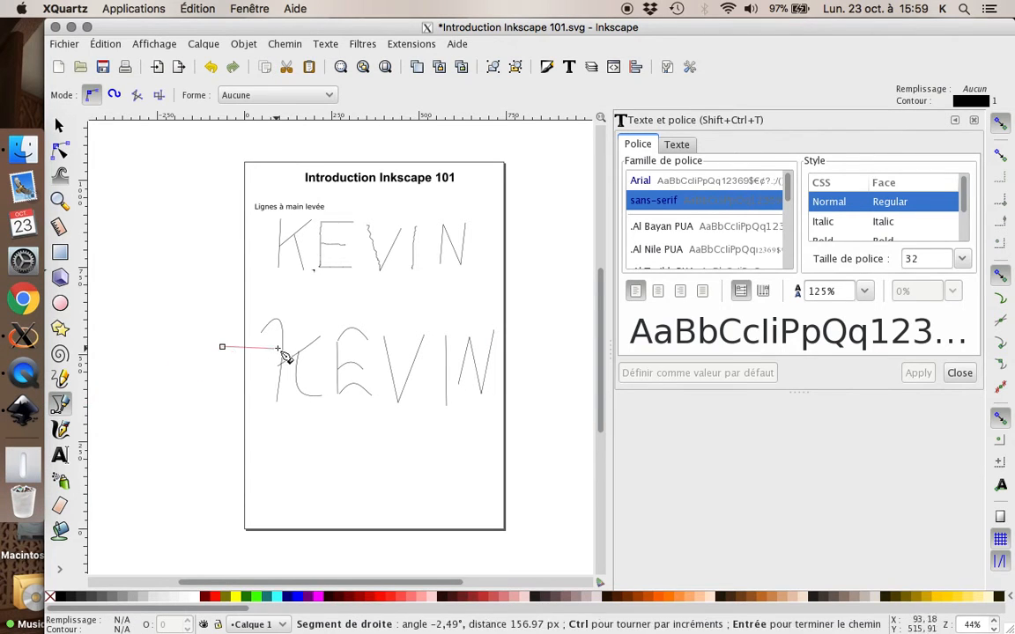
{"action": "key", "text": "Return"}
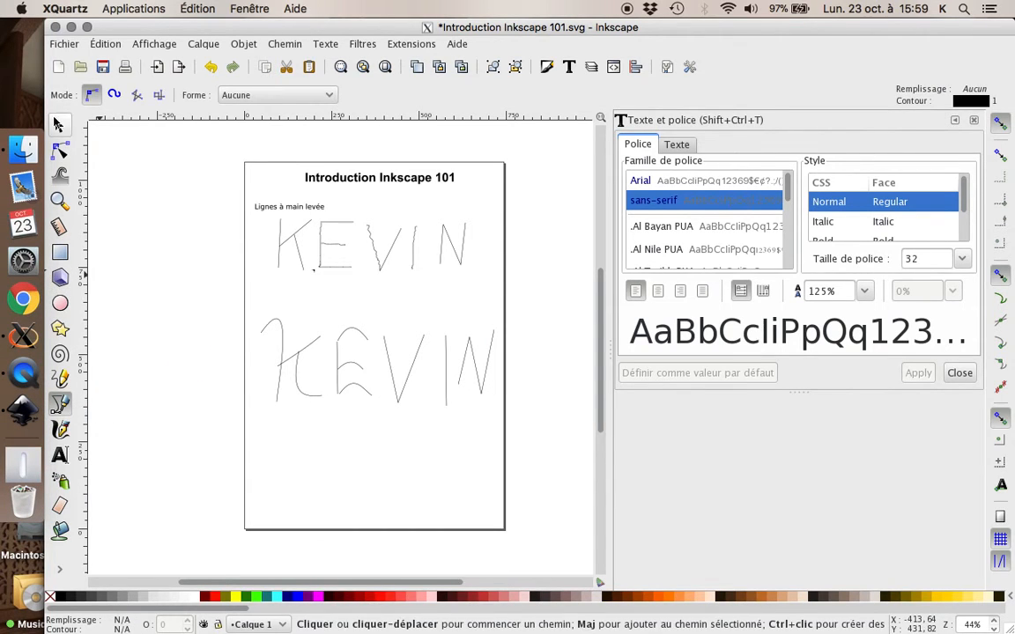
Add a text frame above the Pen-drawn letters containing the caption "Courbes de Bézier".
{"action": "left_click", "coordinate": [62, 456]}
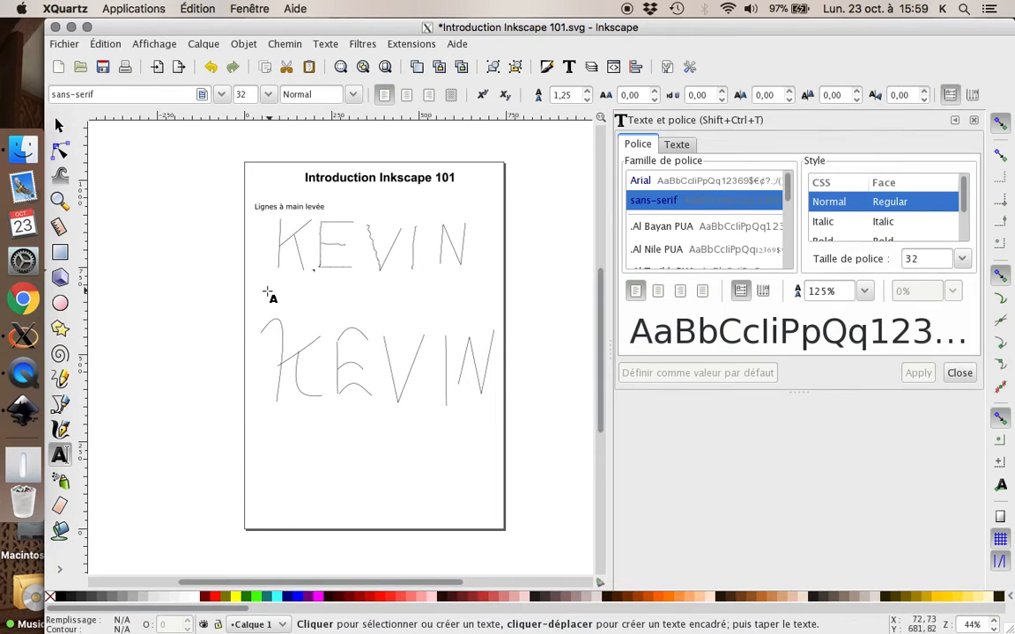
{"action": "left_click_drag", "start_coordinate": [258, 295], "coordinate": [415, 317]}
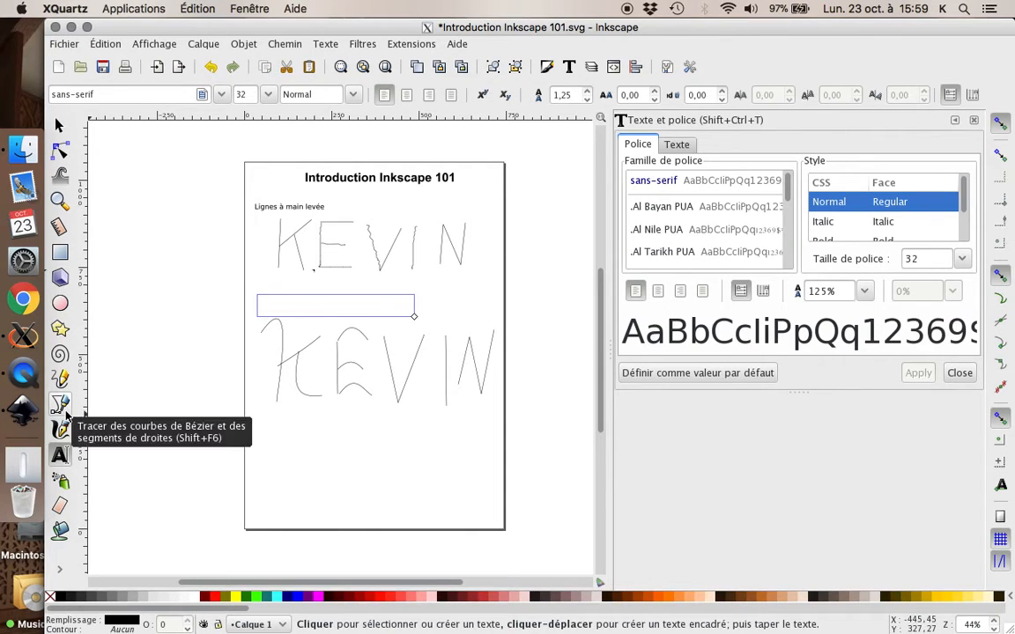
{"action": "type", "text": "Cour"}
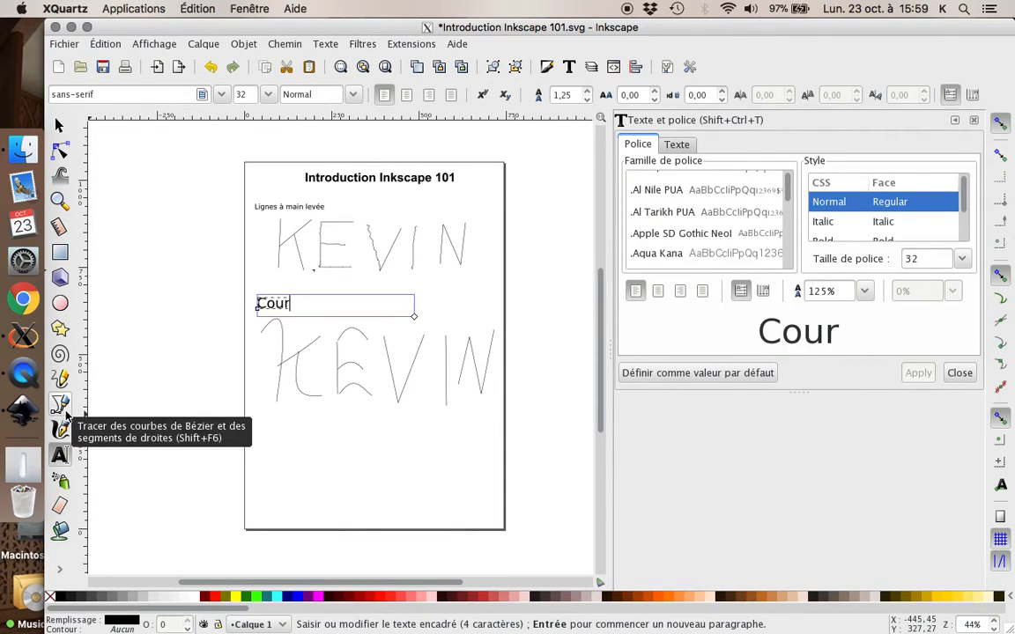
{"action": "key", "text": "BackSpace"}
{"action": "type", "text": "rbes de "}
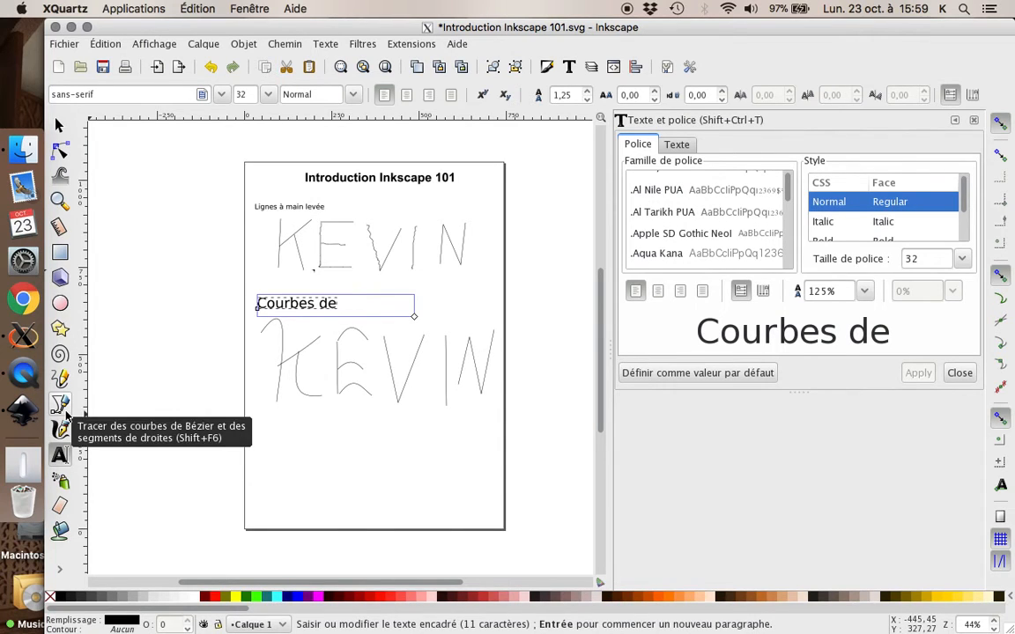
{"action": "type", "text": "b"}
{"action": "key", "text": "BackSpace"}
{"action": "type", "text": "Bé"}
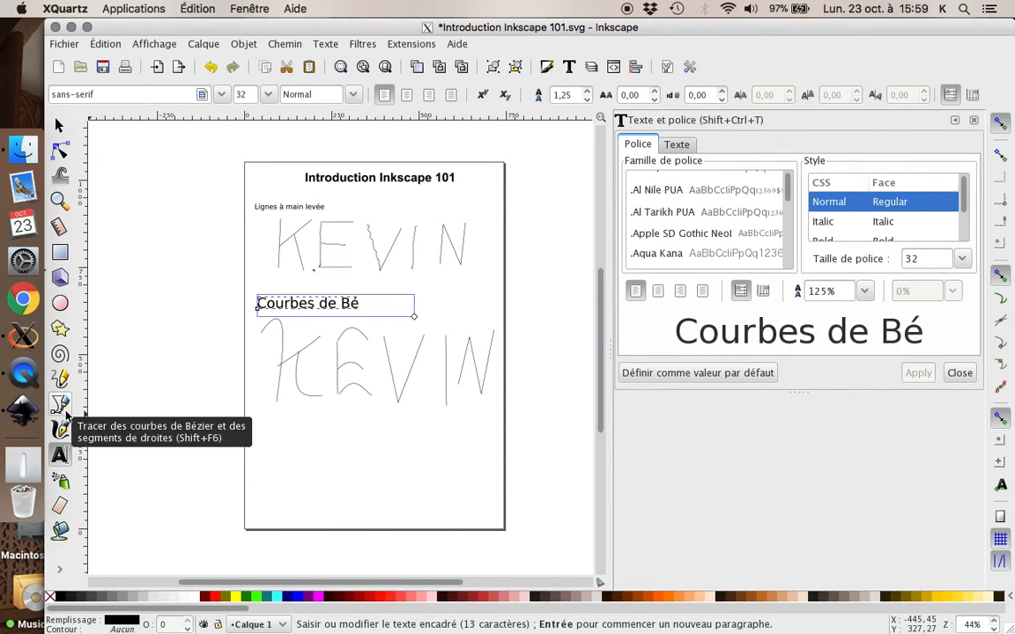
{"action": "type", "text": "zier"}
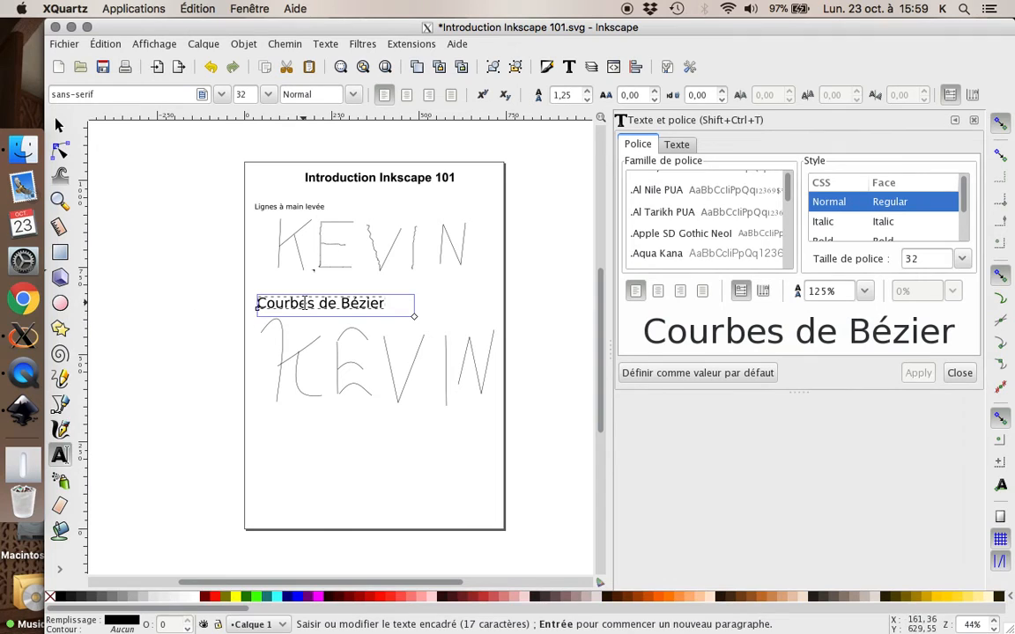
Set the font size of the "Courbes de Bézier" caption to 18 and leave the caption.
{"action": "triple_click", "coordinate": [307, 303]}
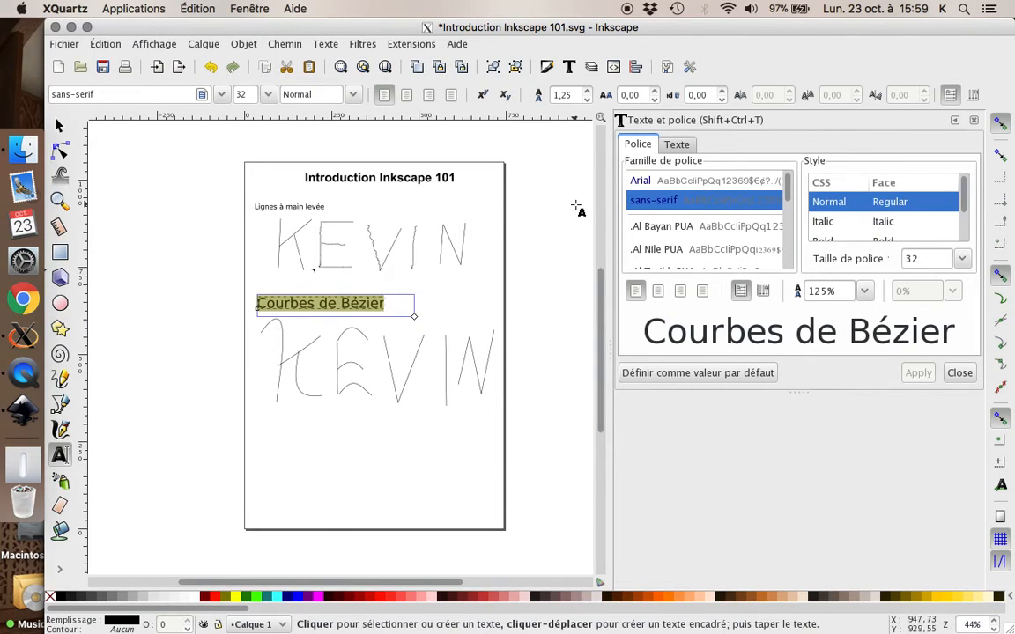
{"action": "left_click", "coordinate": [965, 258]}
{"action": "left_click", "coordinate": [920, 490]}
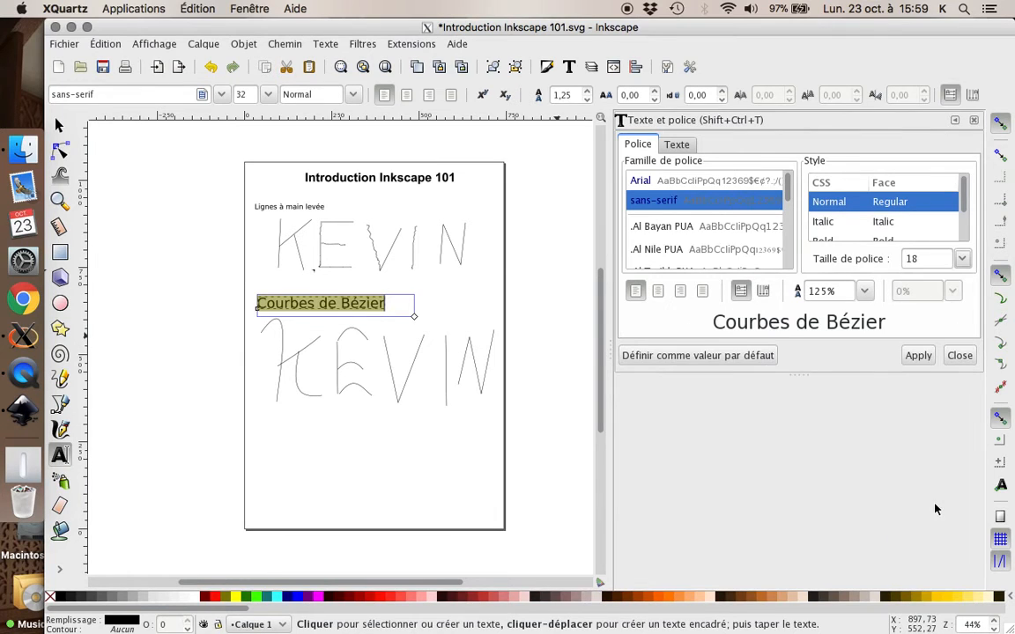
{"action": "left_click", "coordinate": [918, 355]}
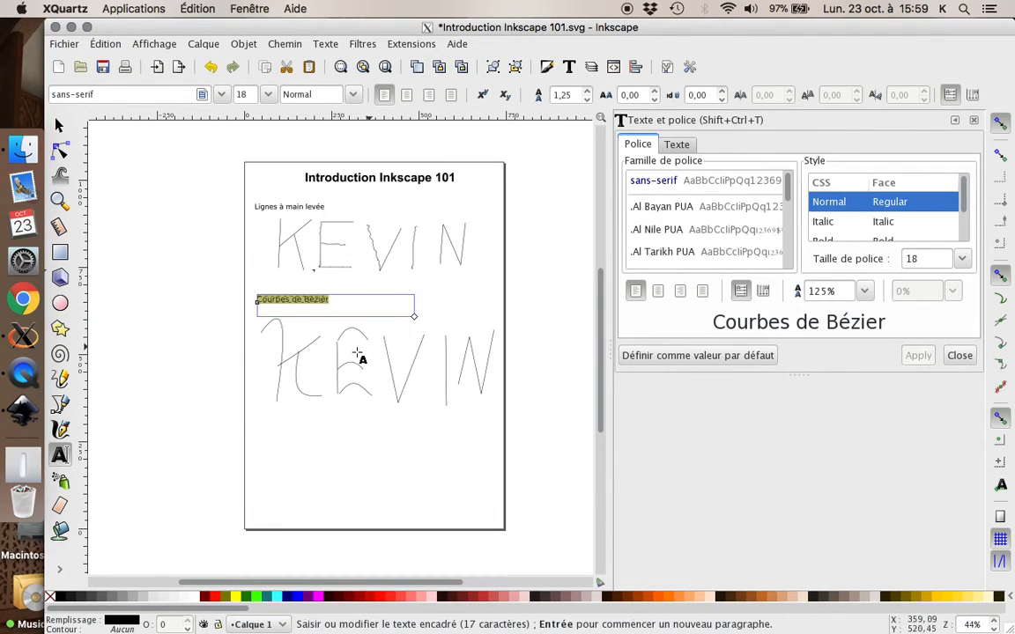
{"action": "left_click", "coordinate": [338, 377]}
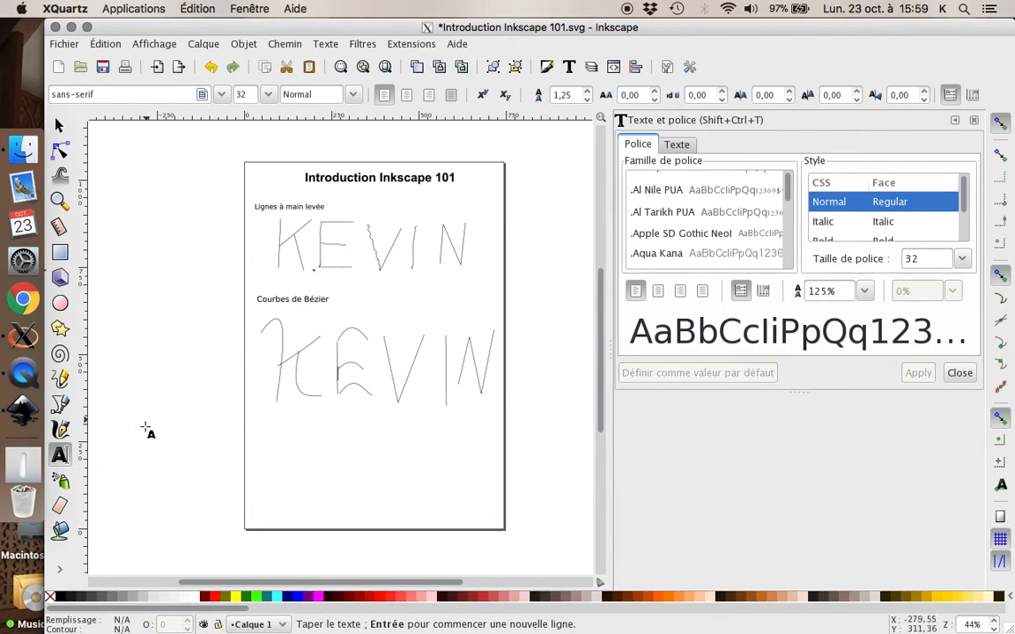
Try a looping blue Calligraphy stroke across the empty area below the Pen letters, and delete it.
{"action": "left_click", "coordinate": [64, 437]}
{"action": "mouse_move", "coordinate": [268, 466]}
{"action": "left_mouse_down"}
{"action": "mouse_move", "coordinate": [295, 490]}
{"action": "mouse_move", "coordinate": [334, 495]}
{"action": "mouse_move", "coordinate": [362, 480]}
{"action": "mouse_move", "coordinate": [379, 444]}
{"action": "mouse_move", "coordinate": [400, 433]}
{"action": "mouse_move", "coordinate": [424, 441]}
{"action": "mouse_move", "coordinate": [458, 488]}
{"action": "mouse_move", "coordinate": [483, 473]}
{"action": "mouse_move", "coordinate": [481, 451]}
{"action": "mouse_move", "coordinate": [450, 420]}
{"action": "mouse_move", "coordinate": [411, 413]}
{"action": "mouse_move", "coordinate": [383, 435]}
{"action": "mouse_move", "coordinate": [400, 495]}
{"action": "mouse_move", "coordinate": [390, 516]}
{"action": "mouse_move", "coordinate": [339, 489]}
{"action": "mouse_move", "coordinate": [327, 441]}
{"action": "mouse_move", "coordinate": [296, 423]}
{"action": "mouse_move", "coordinate": [256, 442]}
{"action": "mouse_move", "coordinate": [253, 487]}
{"action": "mouse_move", "coordinate": [286, 509]}
{"action": "mouse_move", "coordinate": [332, 446]}
{"action": "mouse_move", "coordinate": [371, 449]}
{"action": "mouse_move", "coordinate": [410, 497]}
{"action": "mouse_move", "coordinate": [490, 483]}
{"action": "left_mouse_up"}
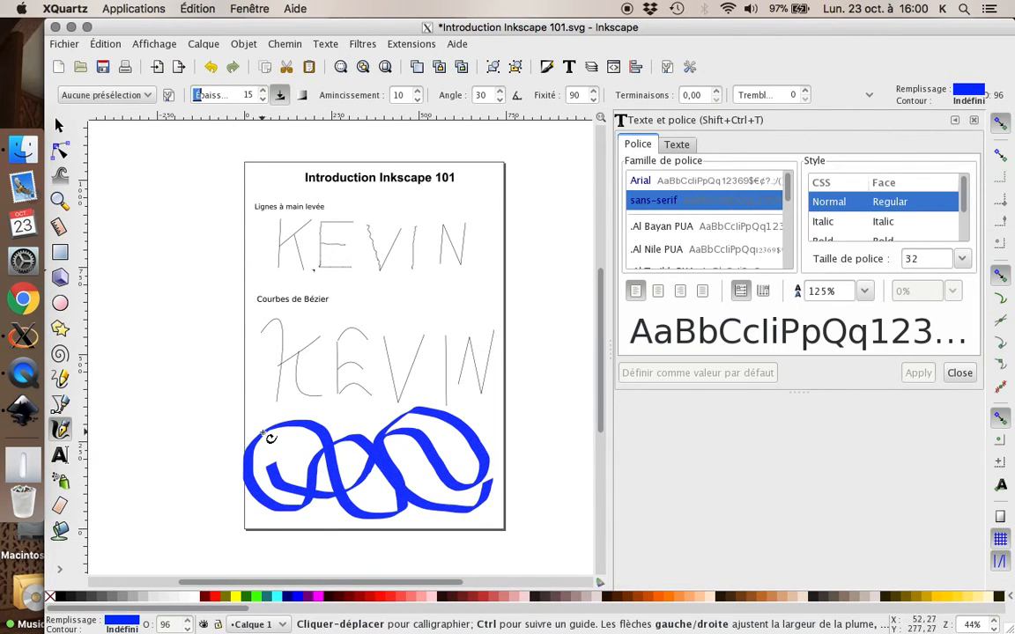
{"action": "right_click", "coordinate": [369, 464]}
{"action": "left_click", "coordinate": [381, 453]}
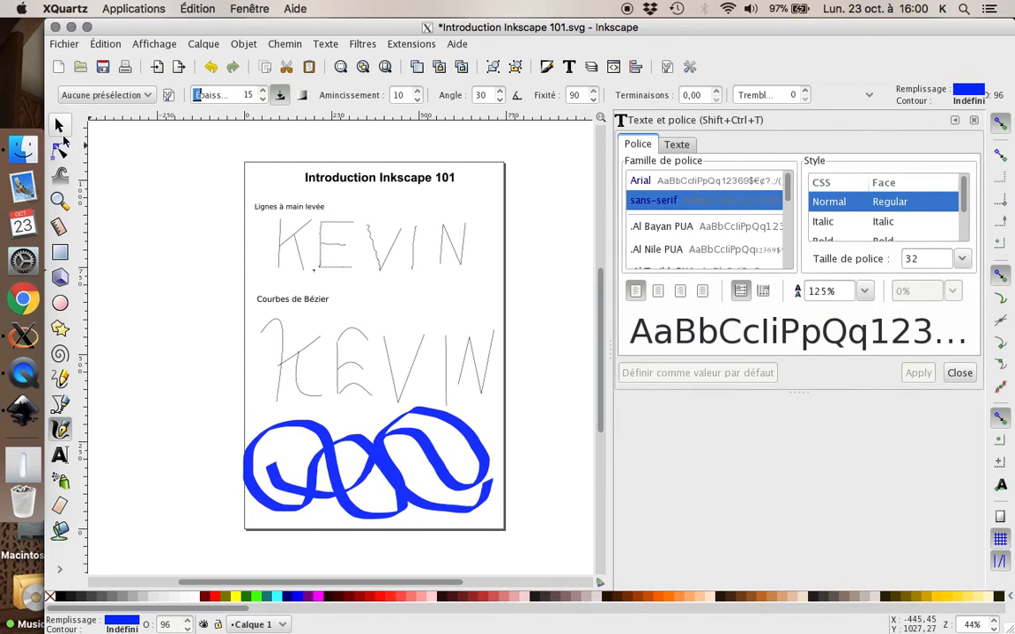
{"action": "left_click", "coordinate": [62, 134]}
{"action": "key", "text": "Delete"}
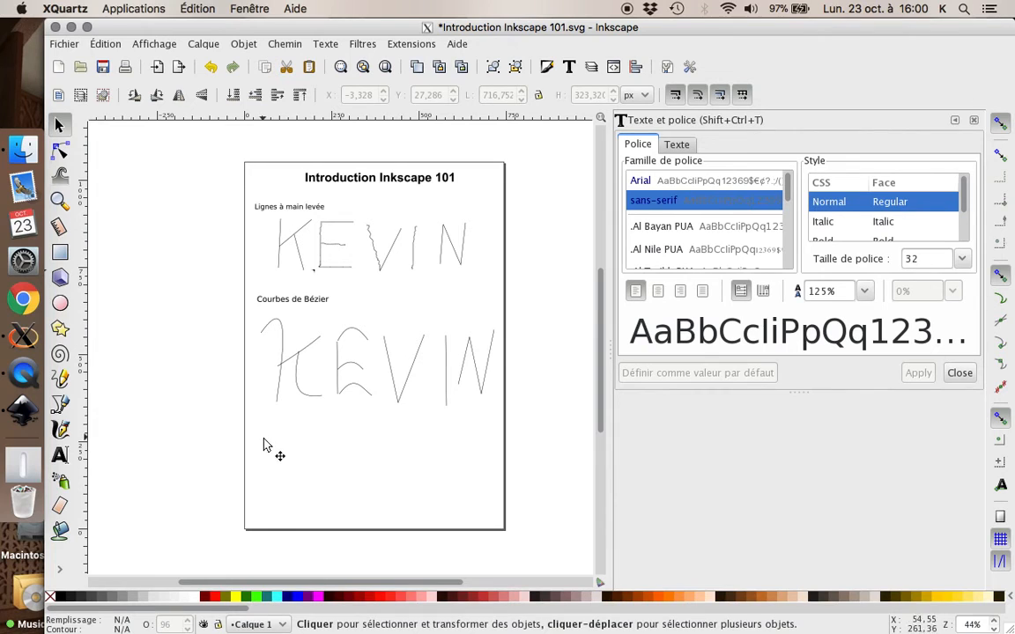
Draw a wavy blue Calligraphy stroke across the empty area below the Pen letters and select it.
{"action": "left_click", "coordinate": [60, 429]}
{"action": "mouse_move", "coordinate": [278, 435]}
{"action": "left_mouse_down"}
{"action": "mouse_move", "coordinate": [257, 491]}
{"action": "mouse_move", "coordinate": [289, 501]}
{"action": "mouse_move", "coordinate": [313, 486]}
{"action": "mouse_move", "coordinate": [320, 433]}
{"action": "mouse_move", "coordinate": [372, 439]}
{"action": "mouse_move", "coordinate": [393, 476]}
{"action": "mouse_move", "coordinate": [436, 499]}
{"action": "mouse_move", "coordinate": [486, 432]}
{"action": "left_mouse_up"}
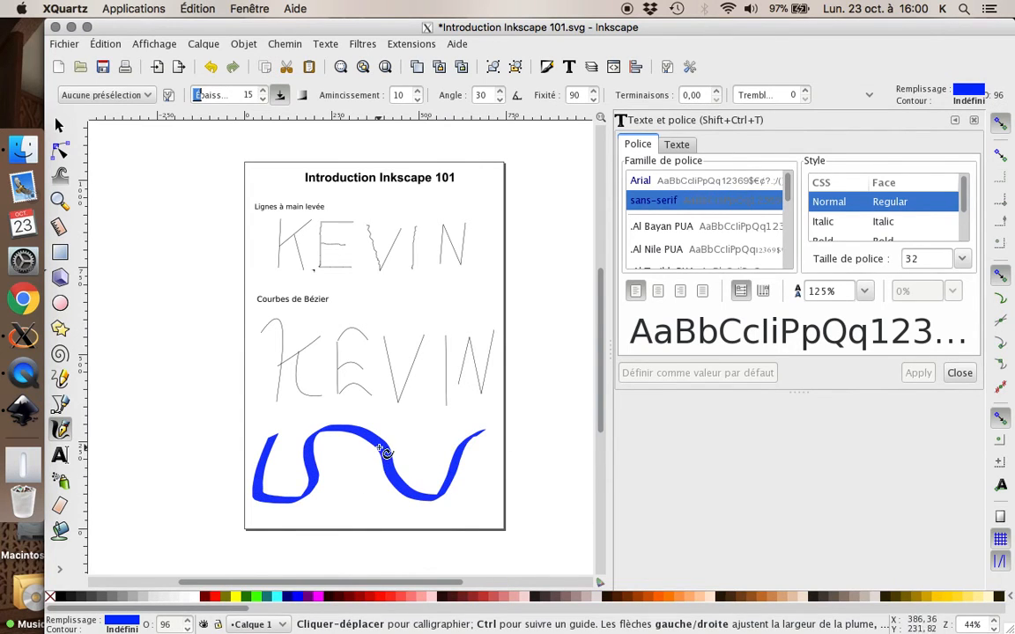
{"action": "left_click", "coordinate": [62, 126]}
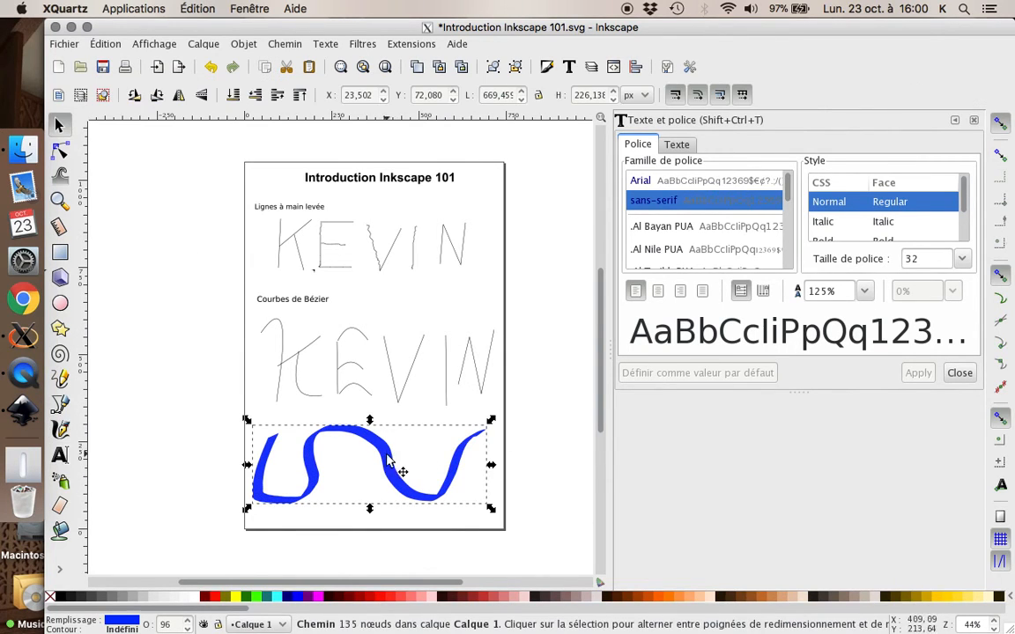
{"action": "left_click", "coordinate": [388, 458]}
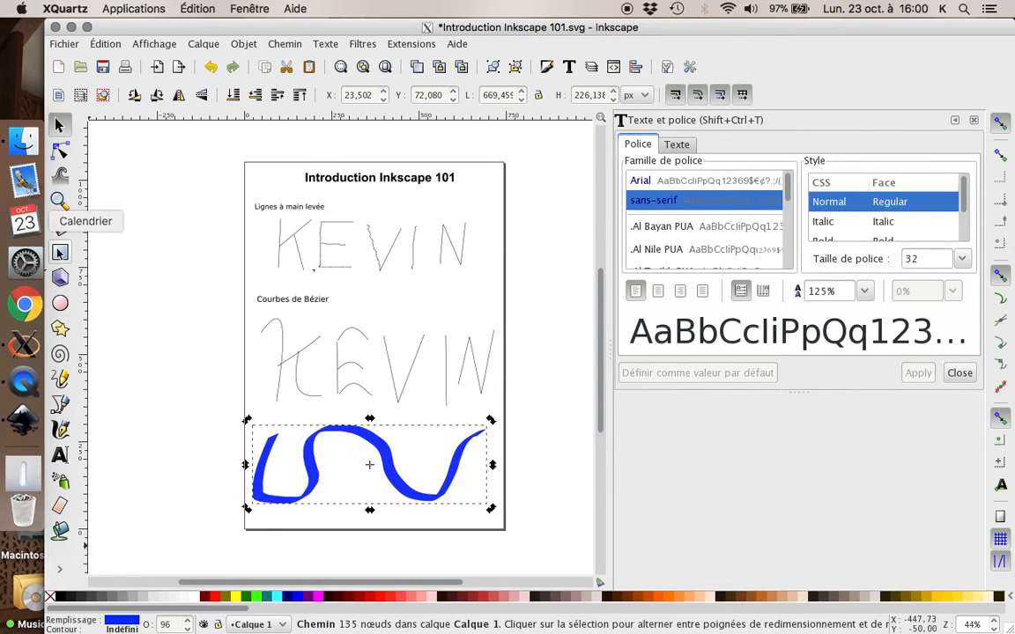
{"action": "left_click", "coordinate": [62, 434]}
{"action": "right_click", "coordinate": [388, 453]}
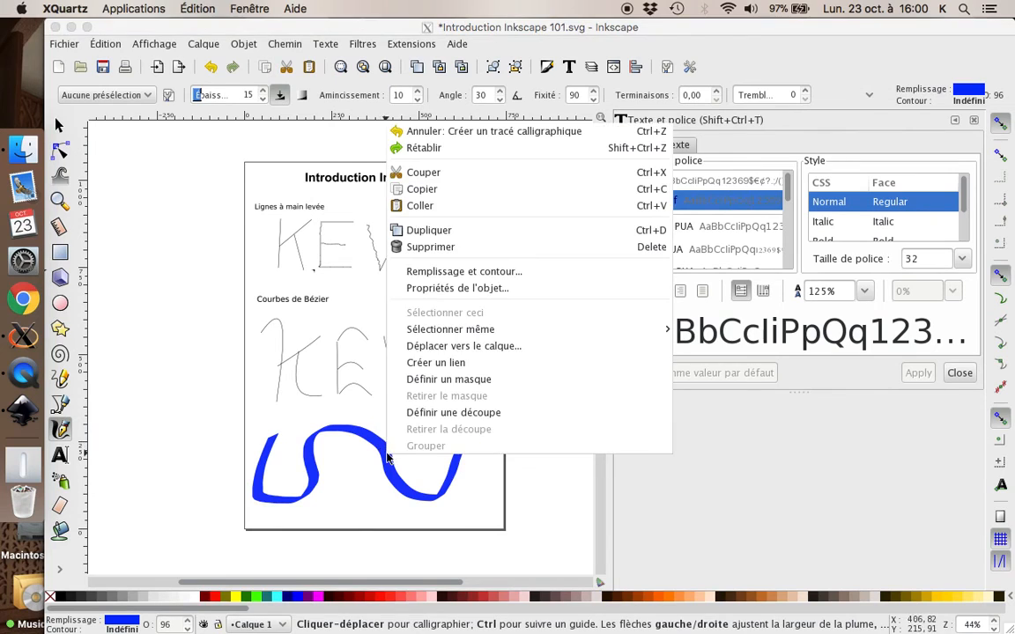
{"action": "left_click", "coordinate": [383, 464]}
Draw several overlapping Calligraphy strokes over the wavy blue one, colouring them cyan, yellow, blue and red.
{"action": "mouse_move", "coordinate": [382, 434]}
{"action": "left_mouse_down"}
{"action": "mouse_move", "coordinate": [420, 423]}
{"action": "mouse_move", "coordinate": [433, 446]}
{"action": "mouse_move", "coordinate": [421, 465]}
{"action": "mouse_move", "coordinate": [351, 477]}
{"action": "mouse_move", "coordinate": [360, 502]}
{"action": "mouse_move", "coordinate": [413, 514]}
{"action": "left_mouse_up"}
{"action": "left_click", "coordinate": [274, 596]}
{"action": "mouse_move", "coordinate": [314, 444]}
{"action": "left_mouse_down"}
{"action": "mouse_move", "coordinate": [380, 471]}
{"action": "mouse_move", "coordinate": [402, 495]}
{"action": "left_mouse_up"}
{"action": "left_click", "coordinate": [236, 598]}
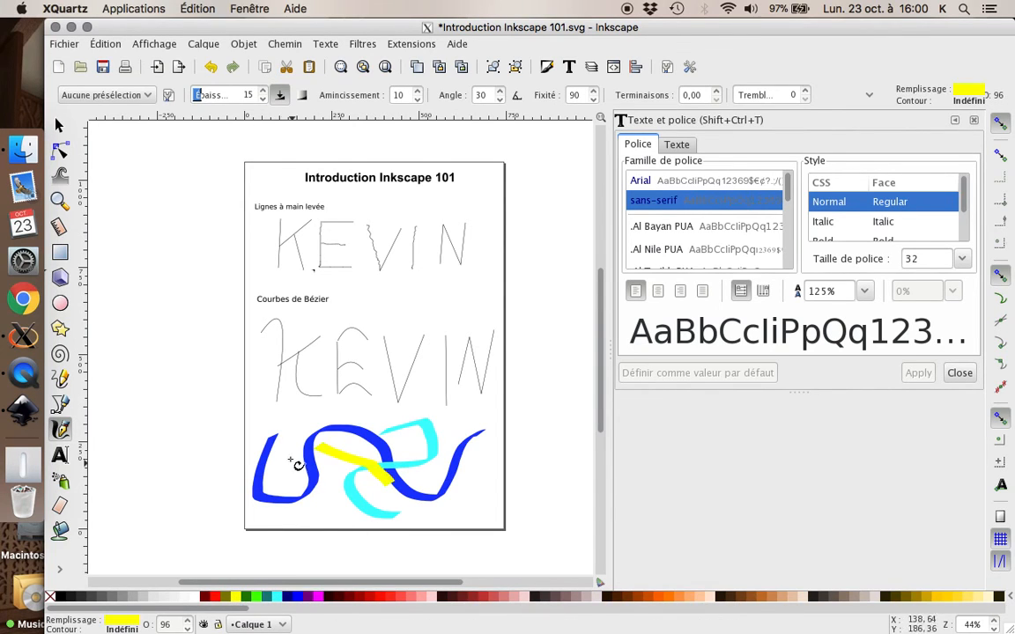
{"action": "left_click_drag", "start_coordinate": [284, 440], "coordinate": [487, 500]}
{"action": "left_click", "coordinate": [286, 596]}
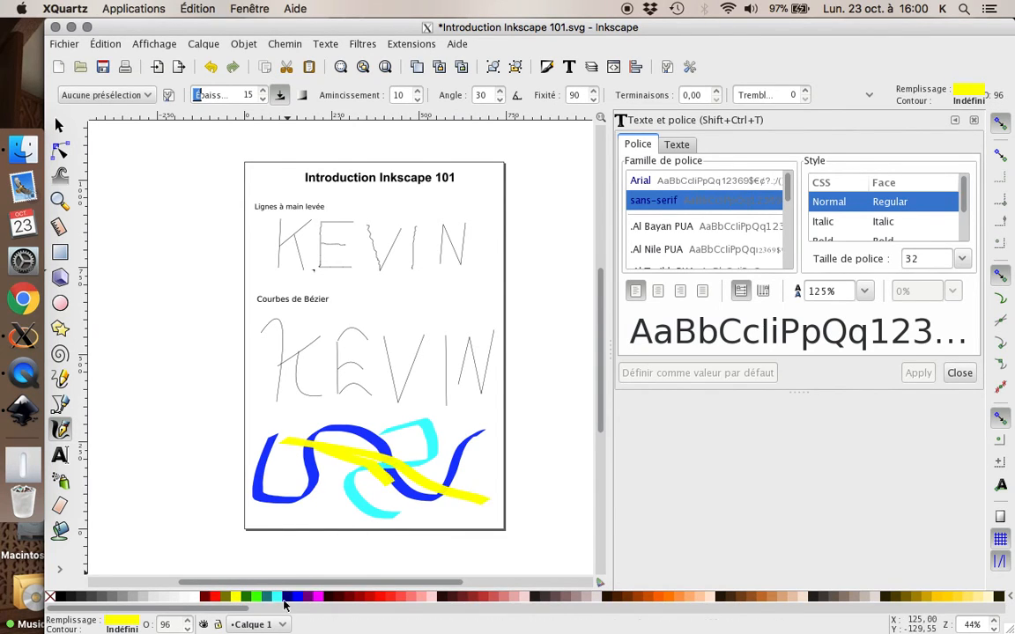
{"action": "mouse_move", "coordinate": [496, 451]}
{"action": "left_mouse_down"}
{"action": "mouse_move", "coordinate": [465, 476]}
{"action": "mouse_move", "coordinate": [302, 516]}
{"action": "mouse_move", "coordinate": [301, 429]}
{"action": "mouse_move", "coordinate": [383, 476]}
{"action": "left_mouse_up"}
{"action": "left_click", "coordinate": [236, 597]}
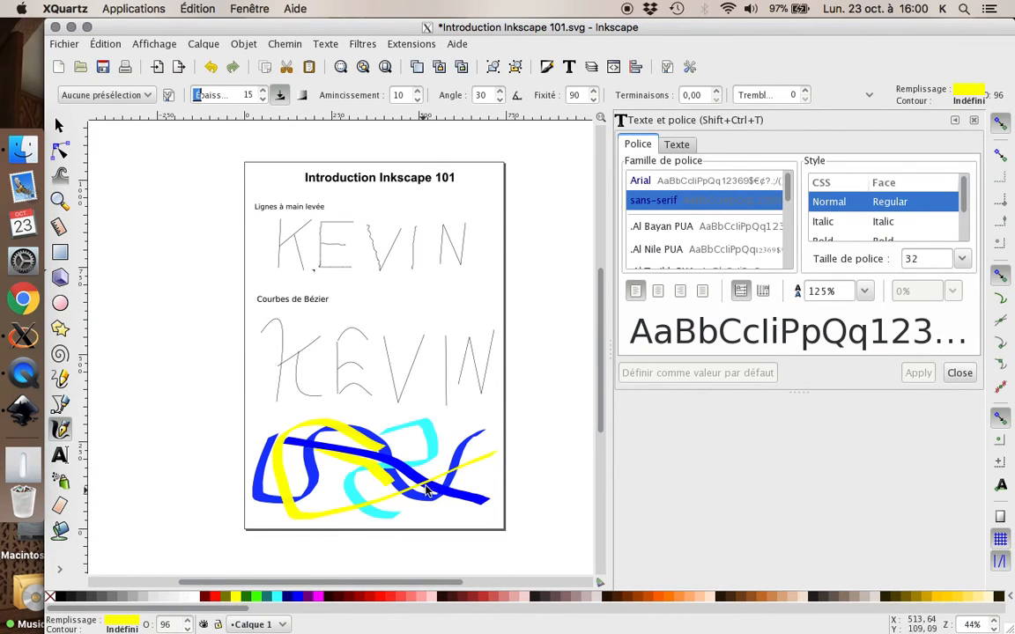
{"action": "mouse_move", "coordinate": [450, 430]}
{"action": "left_mouse_down"}
{"action": "mouse_move", "coordinate": [363, 519]}
{"action": "mouse_move", "coordinate": [287, 450]}
{"action": "mouse_move", "coordinate": [265, 416]}
{"action": "left_mouse_up"}
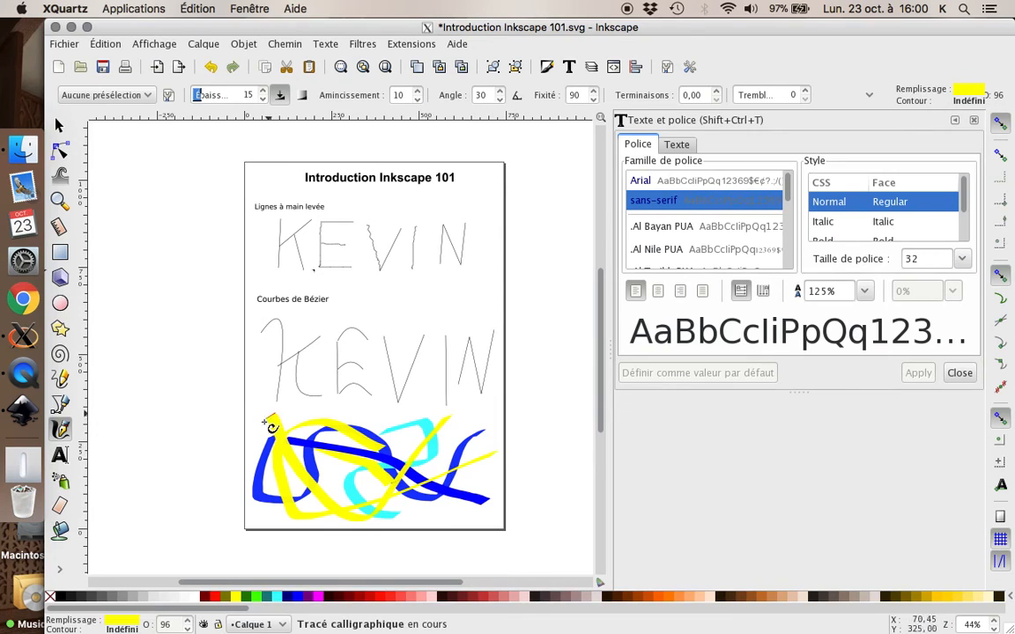
{"action": "left_click", "coordinate": [215, 596]}
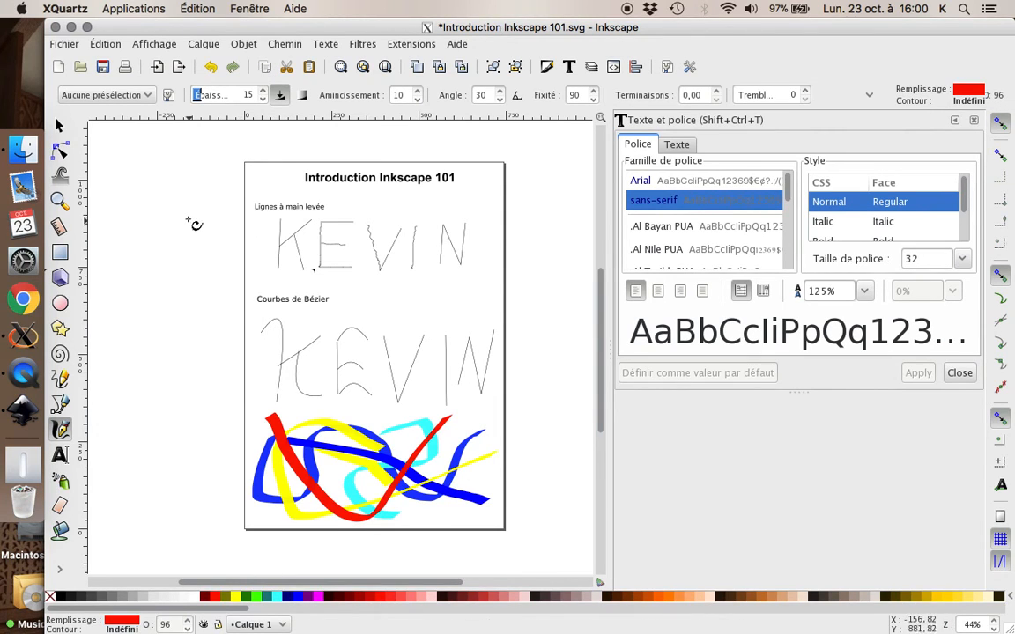
Select all the overlapping calligraphic strokes below the Pen letters and delete them.
{"action": "key", "text": "s"}
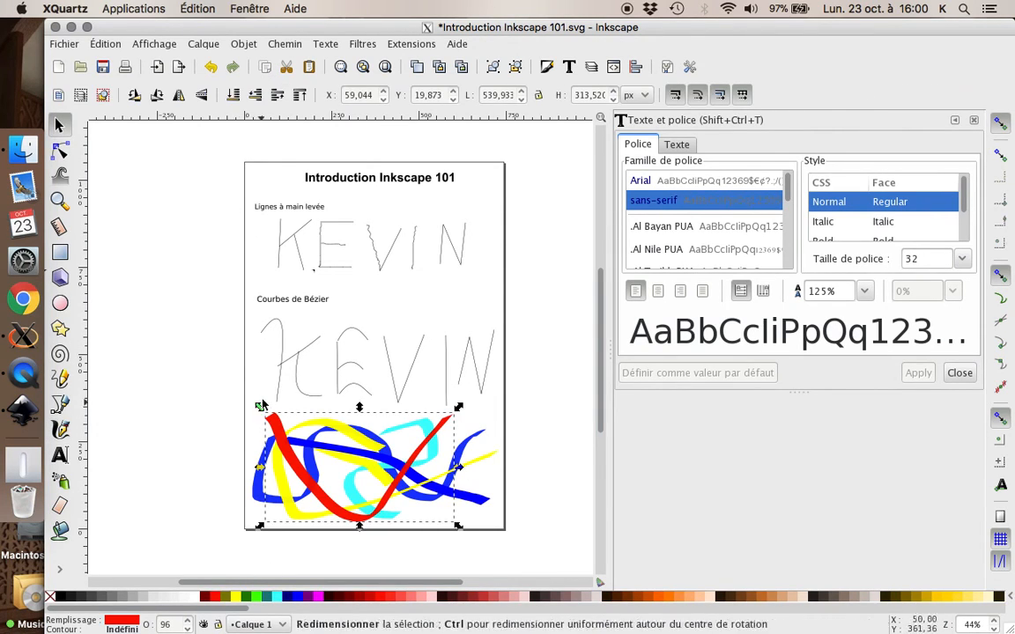
{"action": "key", "text": "Escape"}
{"action": "mouse_move", "coordinate": [500, 529]}
{"action": "left_mouse_down"}
{"action": "mouse_move", "coordinate": [250, 416]}
{"action": "mouse_move", "coordinate": [243, 402]}
{"action": "left_mouse_up"}
{"action": "key", "text": "Delete"}
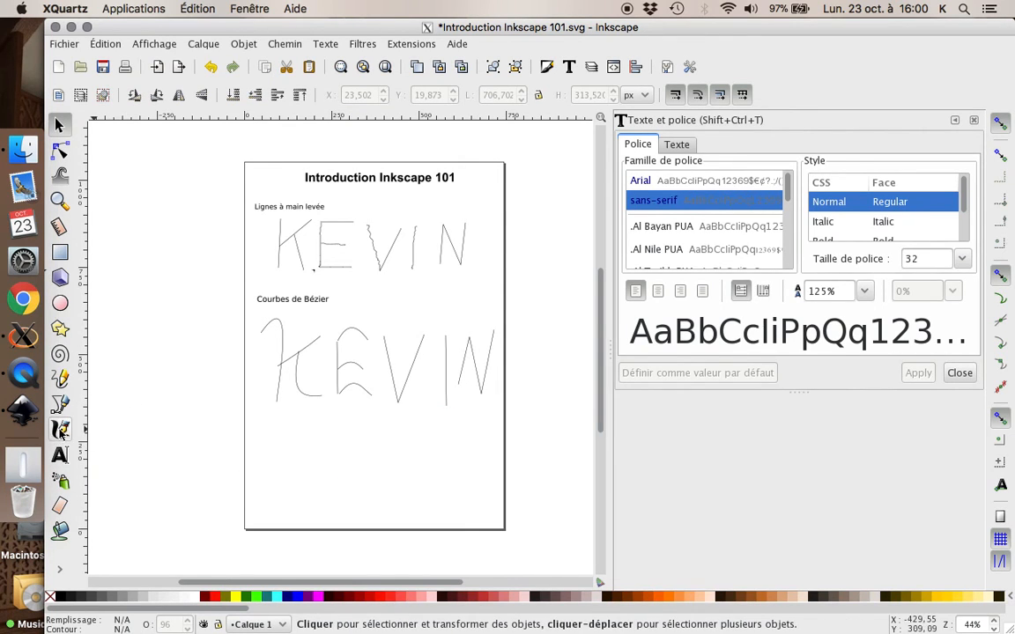
Draw calligraphic letters K and E below the Pen letters, the K in red with a cyan leg and the E in cyan.
{"action": "left_click", "coordinate": [61, 430]}
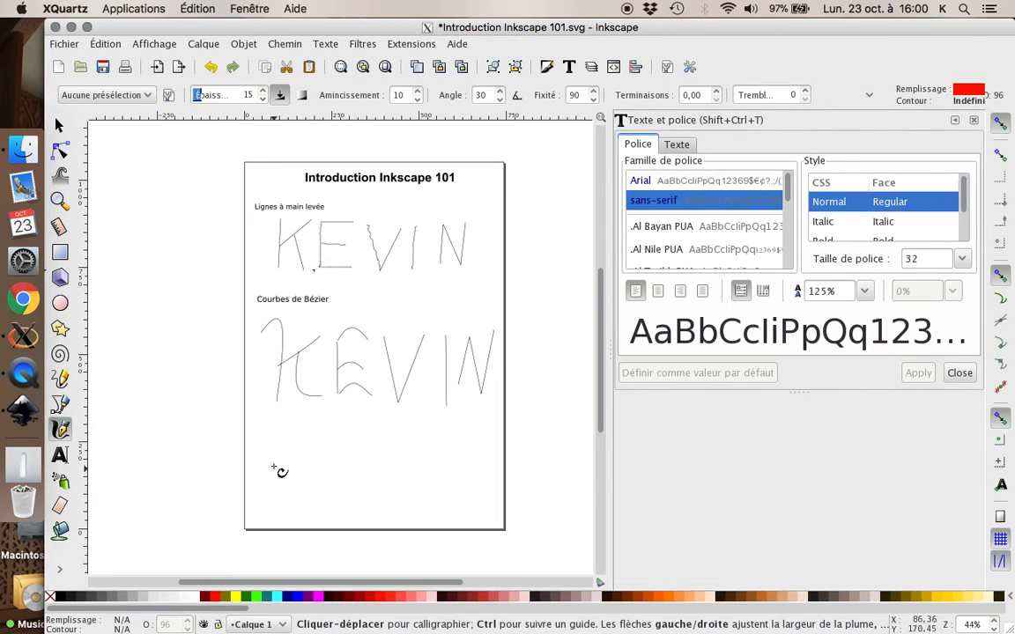
{"action": "mouse_move", "coordinate": [267, 438]}
{"action": "left_mouse_down"}
{"action": "mouse_move", "coordinate": [274, 512]}
{"action": "mouse_move", "coordinate": [320, 433]}
{"action": "mouse_move", "coordinate": [314, 464]}
{"action": "mouse_move", "coordinate": [341, 475]}
{"action": "mouse_move", "coordinate": [331, 503]}
{"action": "left_mouse_up"}
{"action": "left_click", "coordinate": [278, 597]}
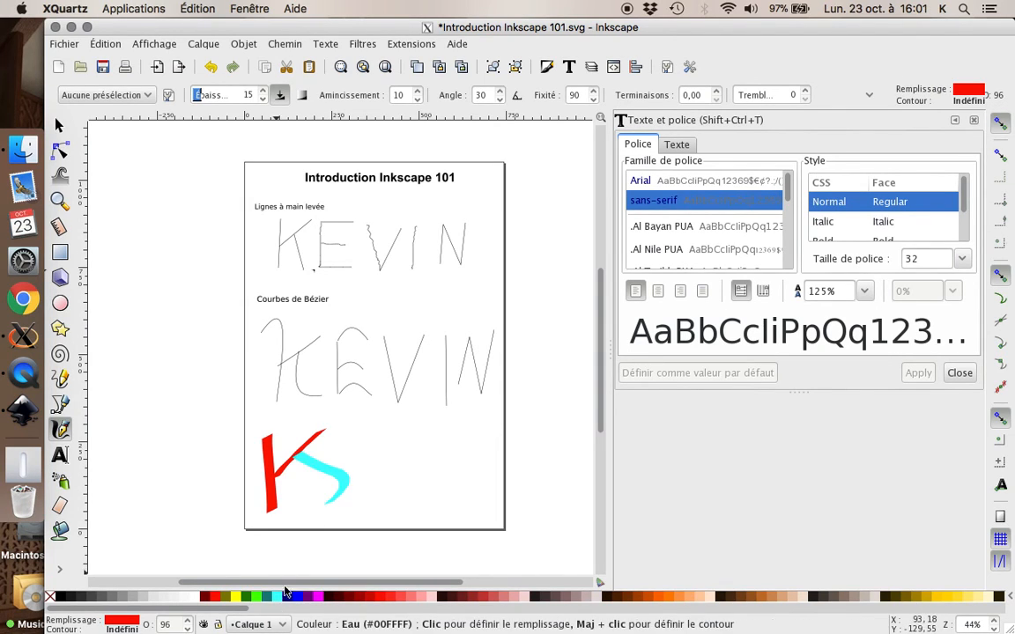
{"action": "mouse_move", "coordinate": [353, 434]}
{"action": "left_mouse_down"}
{"action": "mouse_move", "coordinate": [357, 505]}
{"action": "mouse_move", "coordinate": [397, 511]}
{"action": "left_mouse_up"}
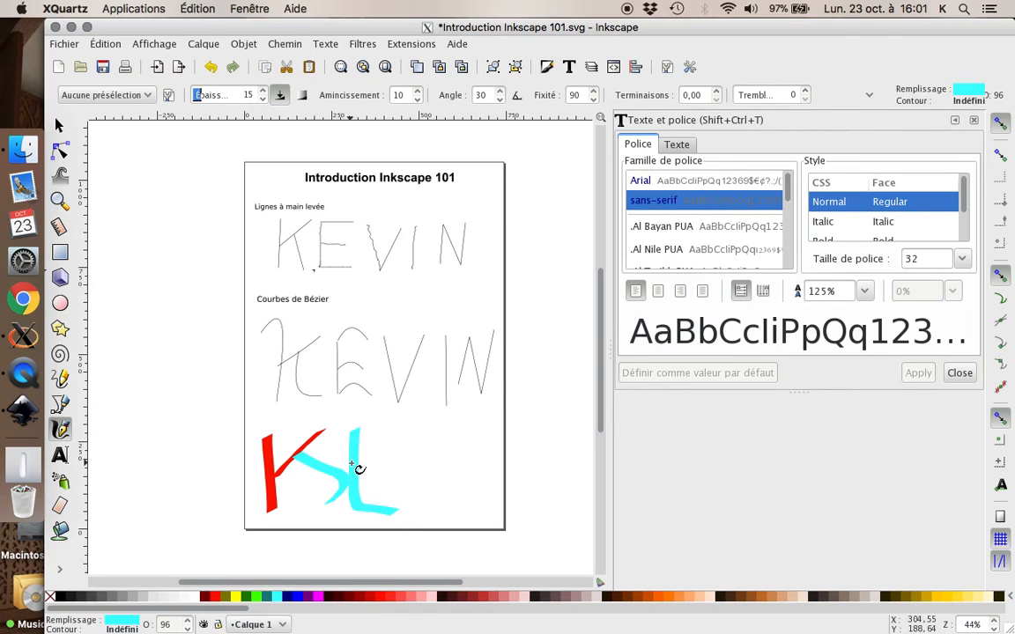
{"action": "mouse_move", "coordinate": [333, 464]}
{"action": "left_mouse_down"}
{"action": "mouse_move", "coordinate": [392, 466]}
{"action": "mouse_move", "coordinate": [403, 430]}
{"action": "left_mouse_up"}
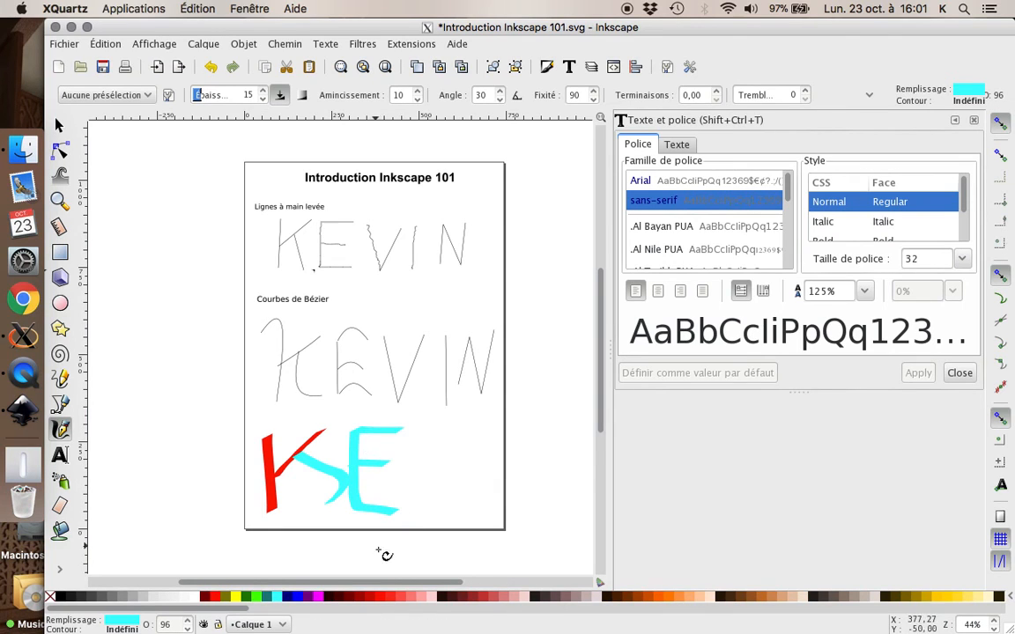
Recolour the calligraphic E with a dark red upper bar, a green stem and base and a blue middle bar, and return to the Calligraphy tool.
{"action": "left_click", "coordinate": [360, 597]}
{"action": "right_click", "coordinate": [350, 495]}
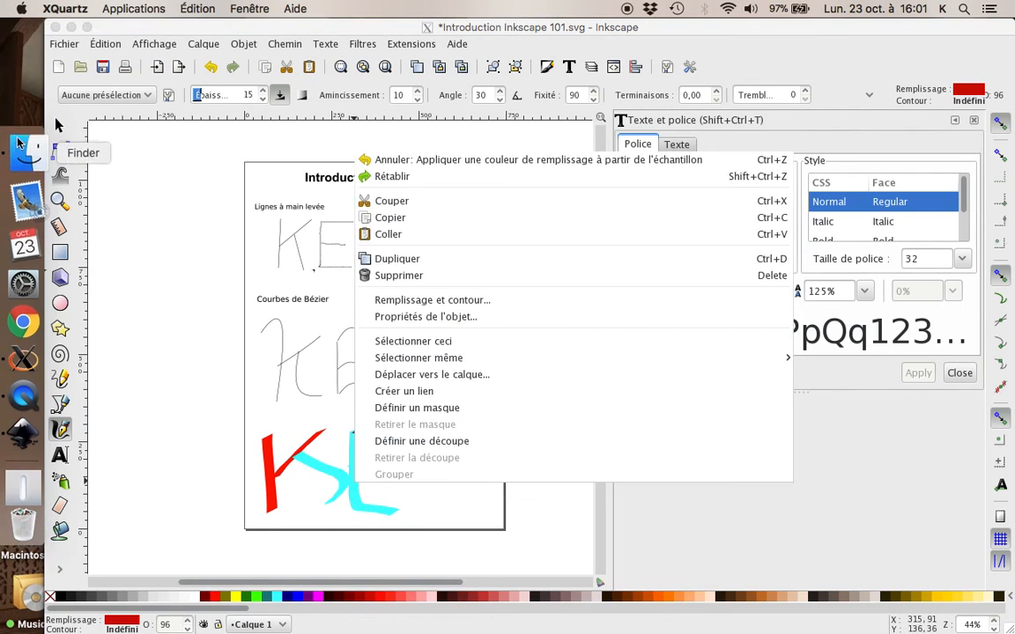
{"action": "left_click", "coordinate": [56, 124]}
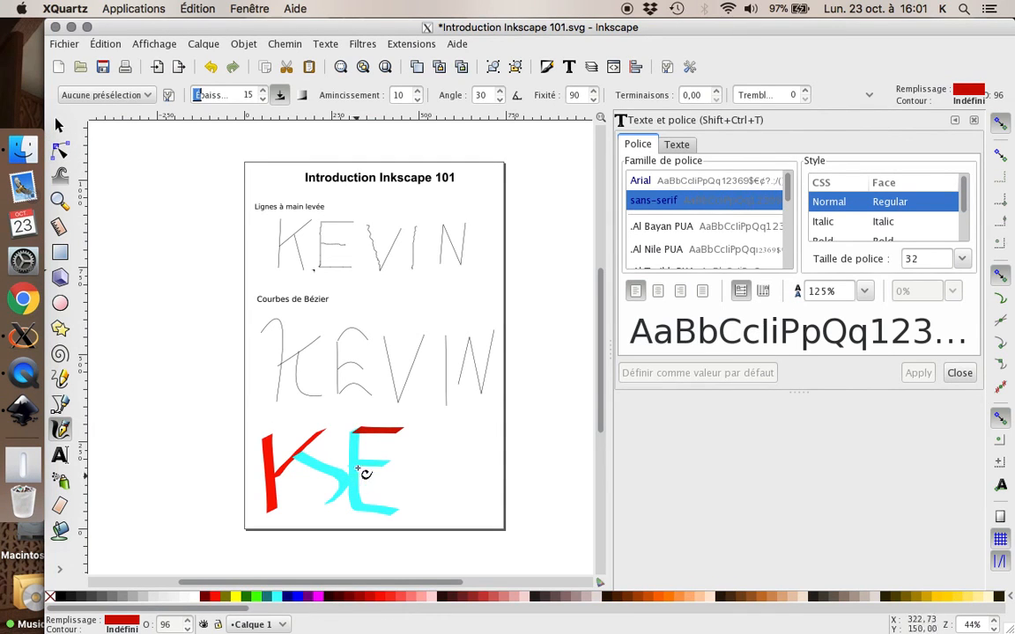
{"action": "left_click", "coordinate": [58, 123]}
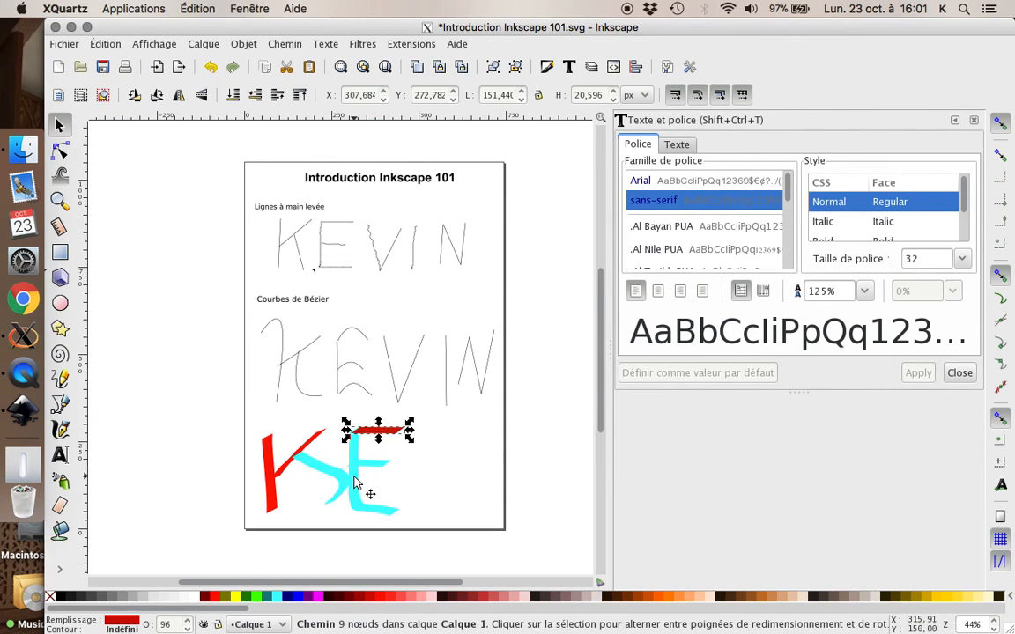
{"action": "left_click", "coordinate": [355, 483]}
{"action": "left_click", "coordinate": [254, 599]}
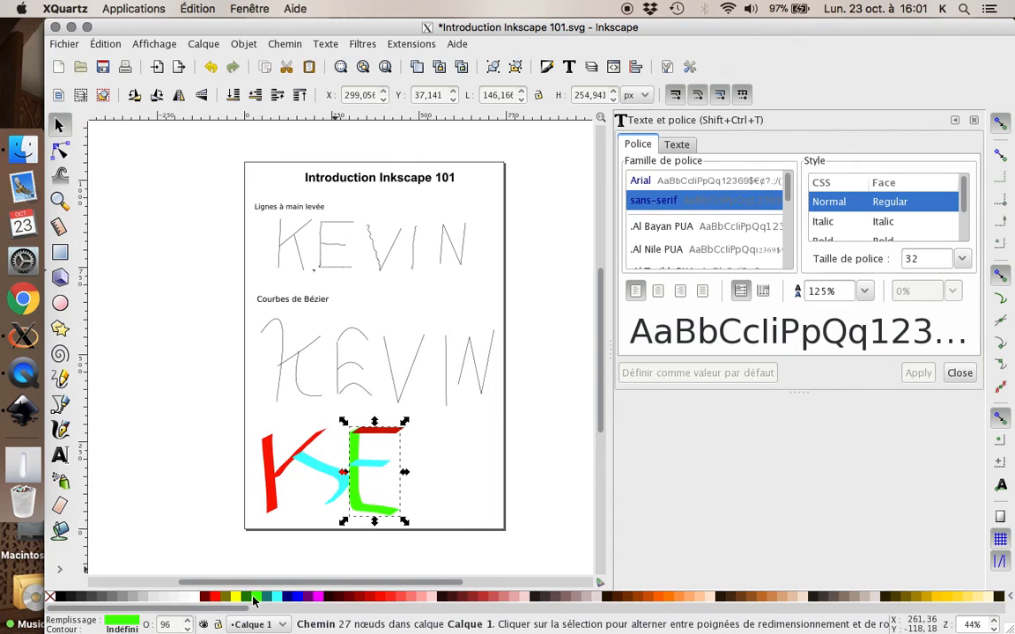
{"action": "left_click", "coordinate": [376, 465]}
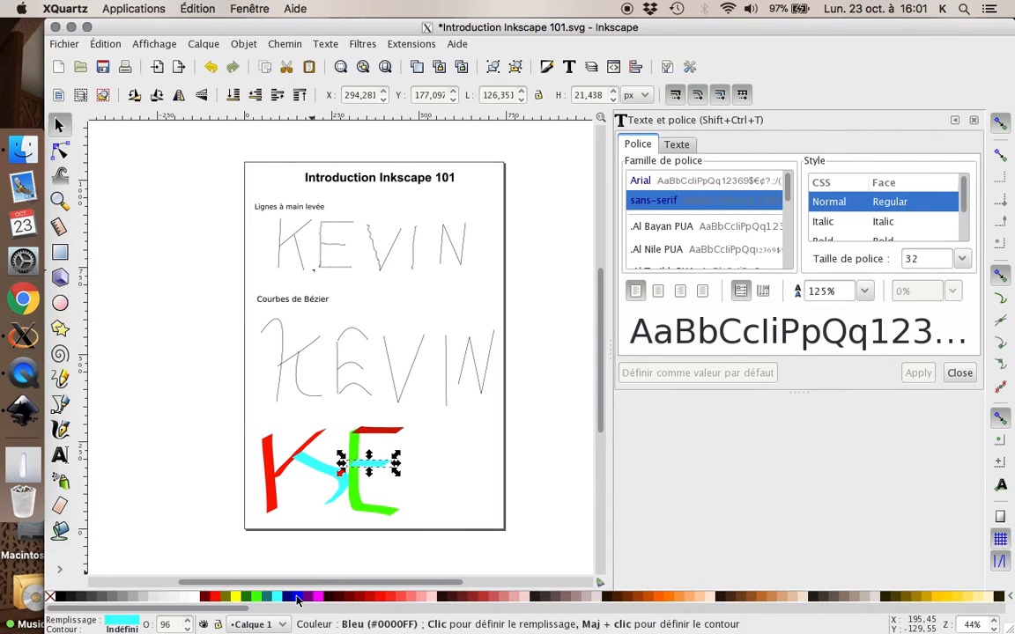
{"action": "left_click", "coordinate": [289, 597]}
{"action": "left_click", "coordinate": [421, 460]}
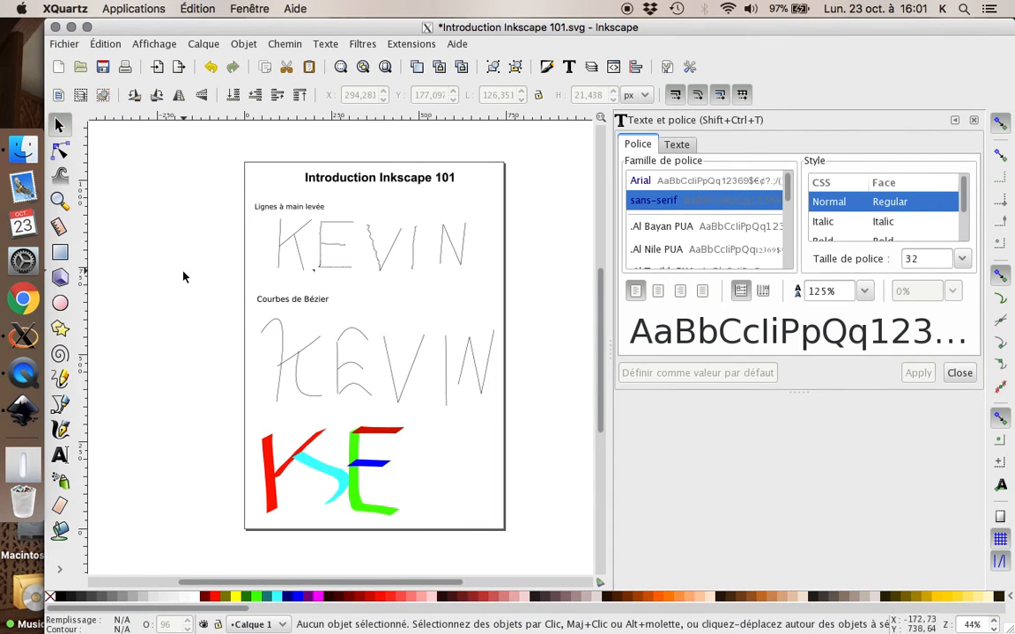
{"action": "left_click", "coordinate": [60, 429]}
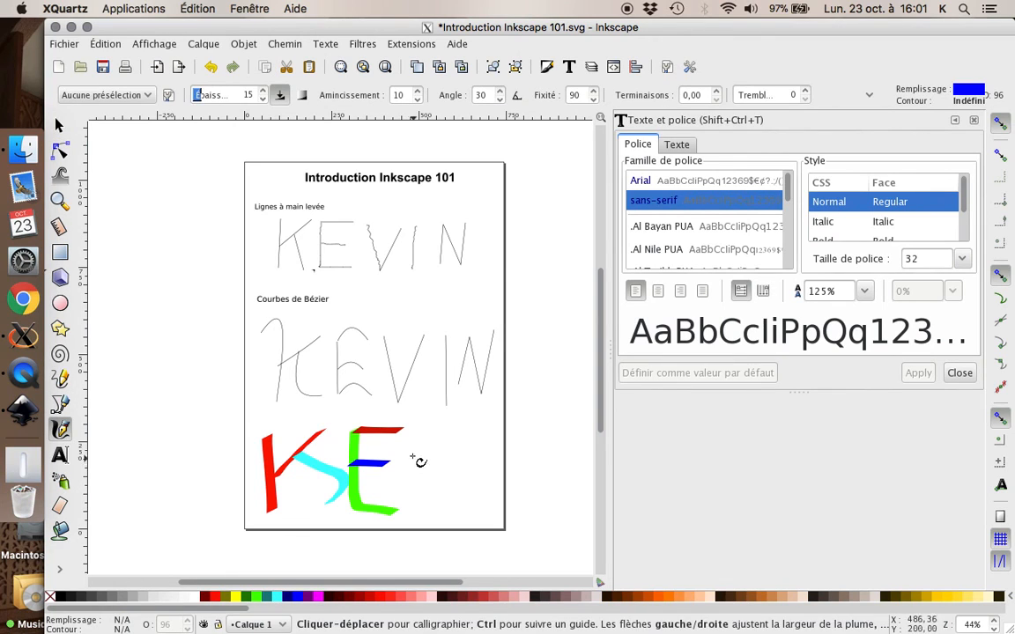
Draw calligraphic letters V, I and N in blue beside the coloured E.
{"action": "mouse_move", "coordinate": [392, 438]}
{"action": "left_mouse_down"}
{"action": "mouse_move", "coordinate": [427, 499]}
{"action": "mouse_move", "coordinate": [438, 430]}
{"action": "mouse_move", "coordinate": [451, 511]}
{"action": "mouse_move", "coordinate": [483, 428]}
{"action": "mouse_move", "coordinate": [503, 469]}
{"action": "mouse_move", "coordinate": [502, 514]}
{"action": "left_mouse_up"}
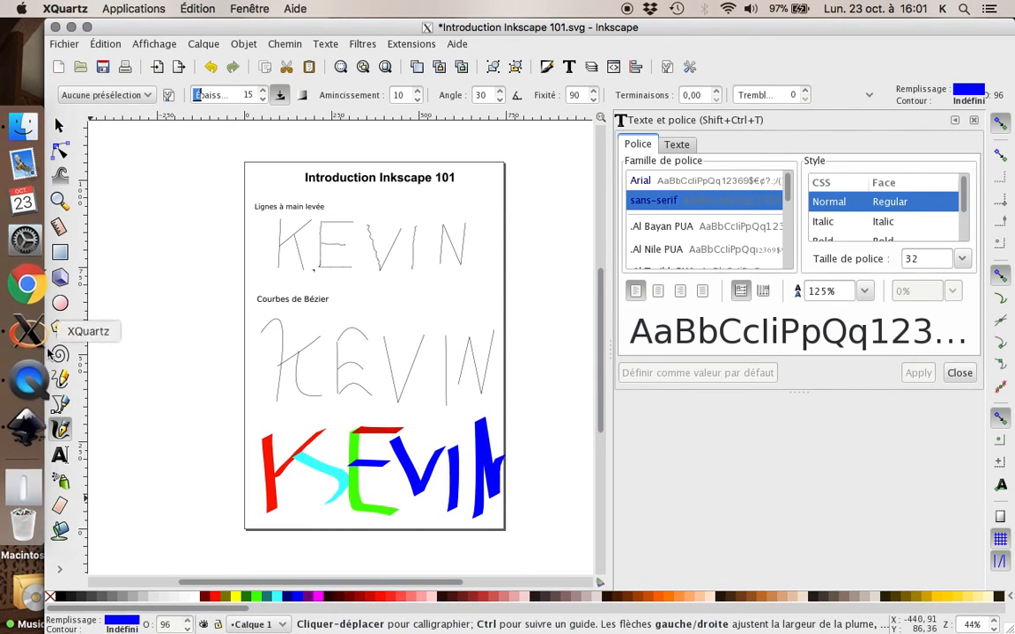
Add a framed text caption "Tracé calligraphique" between the Pen letters and the calligraphic letters.
{"action": "left_click", "coordinate": [61, 456]}
{"action": "left_click_drag", "start_coordinate": [255, 407], "coordinate": [359, 423]}
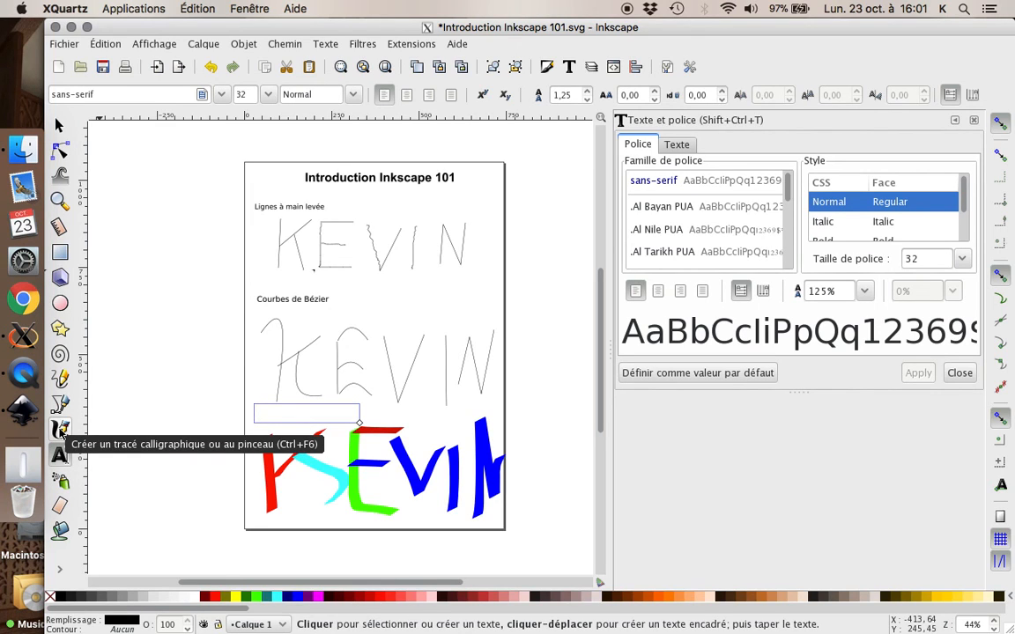
{"action": "type", "text": "Tra"}
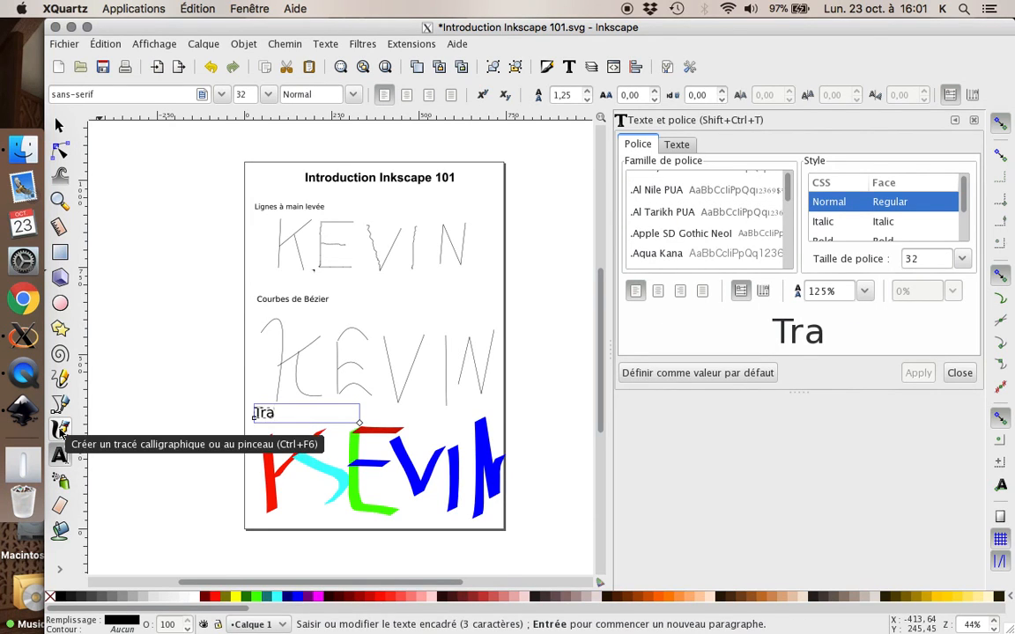
{"action": "type", "text": "cé callo"}
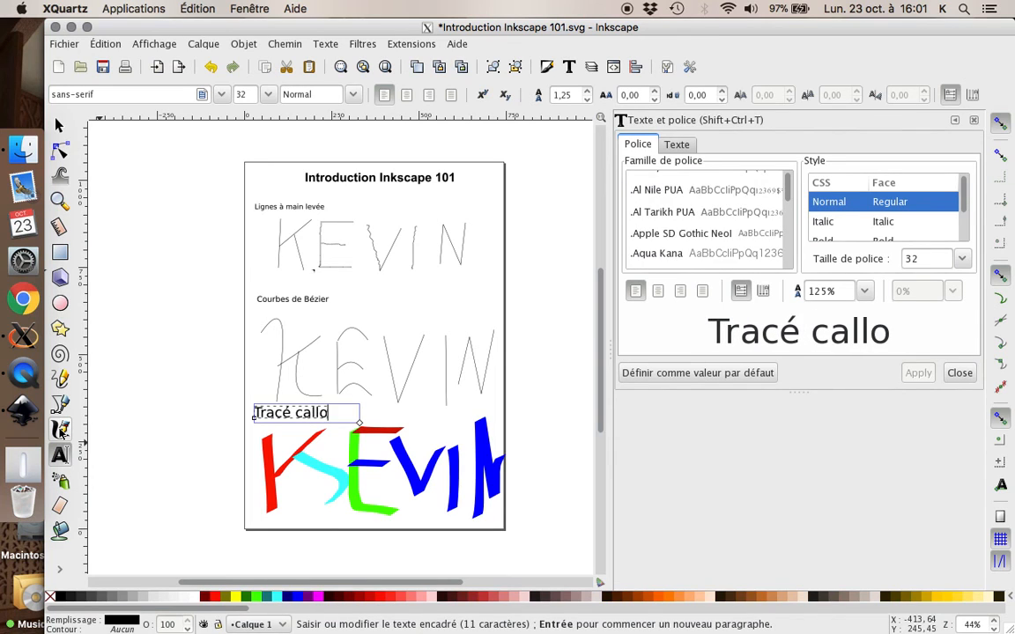
{"action": "key", "text": "BackSpace"}
{"action": "type", "text": "igraphie"}
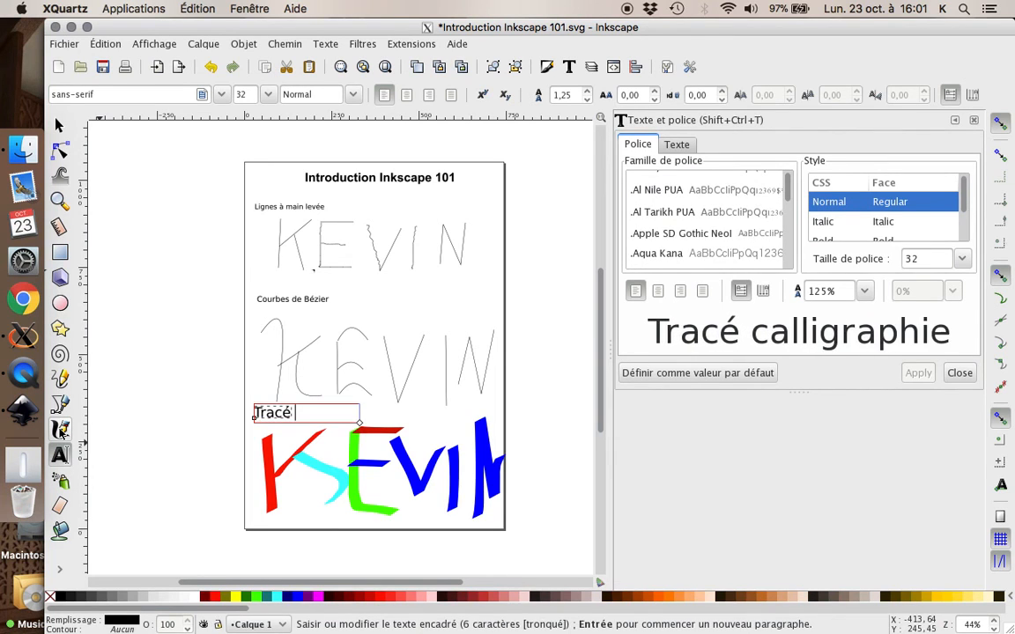
{"action": "type", "text": "..."}
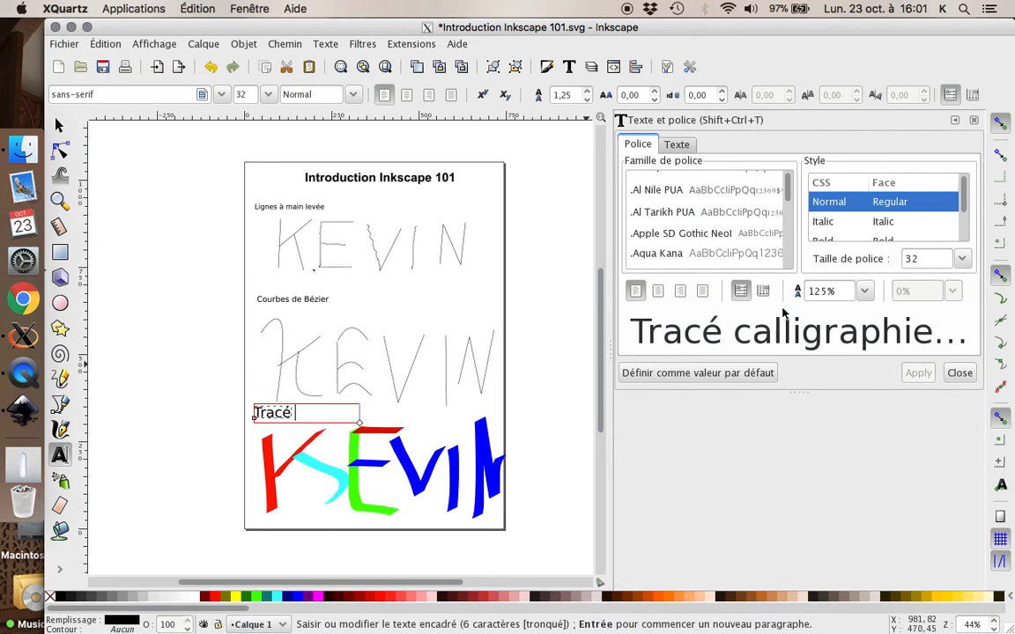
{"action": "left_click", "coordinate": [681, 145]}
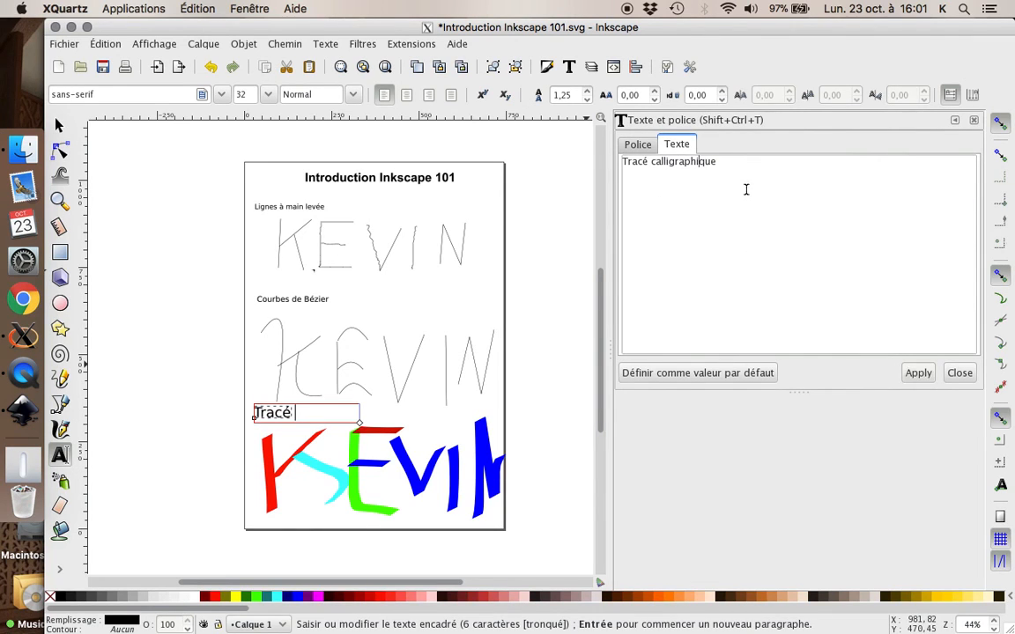
{"action": "left_click", "coordinate": [639, 145]}
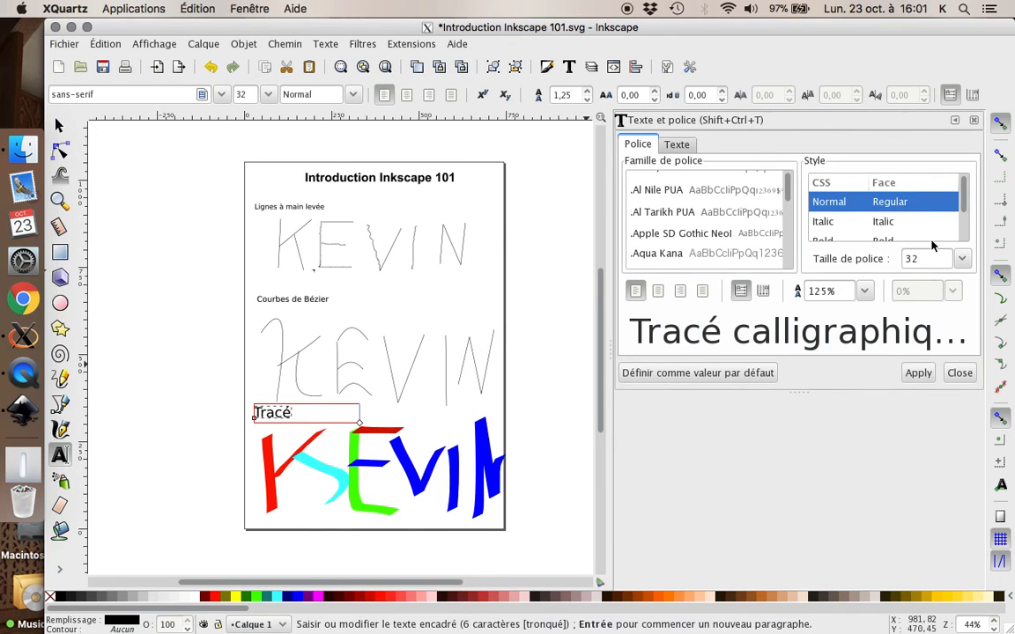
Set the font size of the calligraphy caption to 18 and apply it to the text.
{"action": "left_click", "coordinate": [962, 259]}
{"action": "left_click", "coordinate": [938, 489]}
{"action": "left_click_drag", "start_coordinate": [254, 412], "coordinate": [313, 410]}
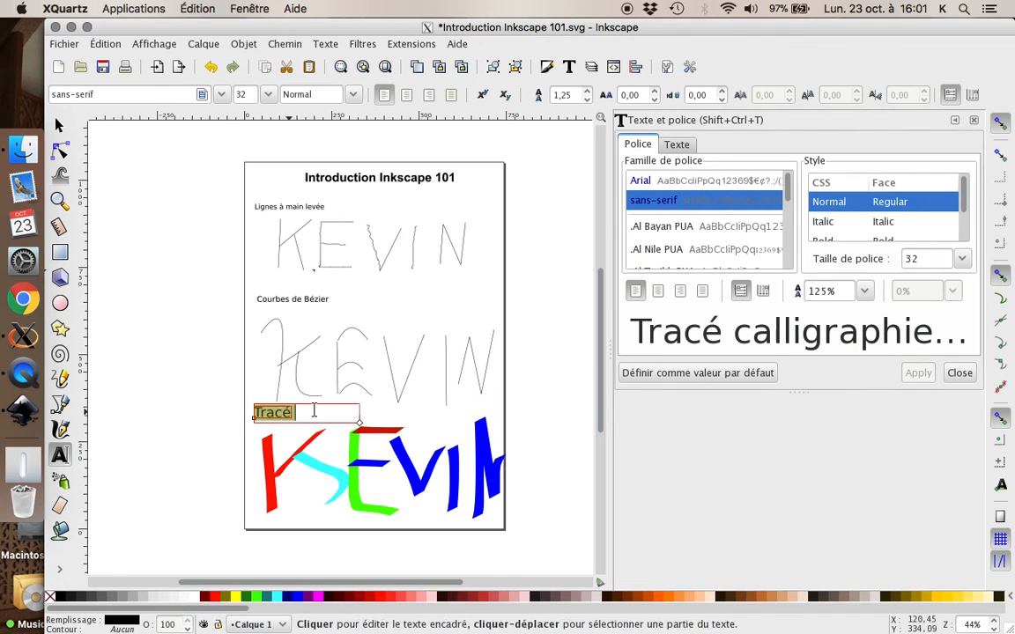
{"action": "left_click", "coordinate": [961, 258]}
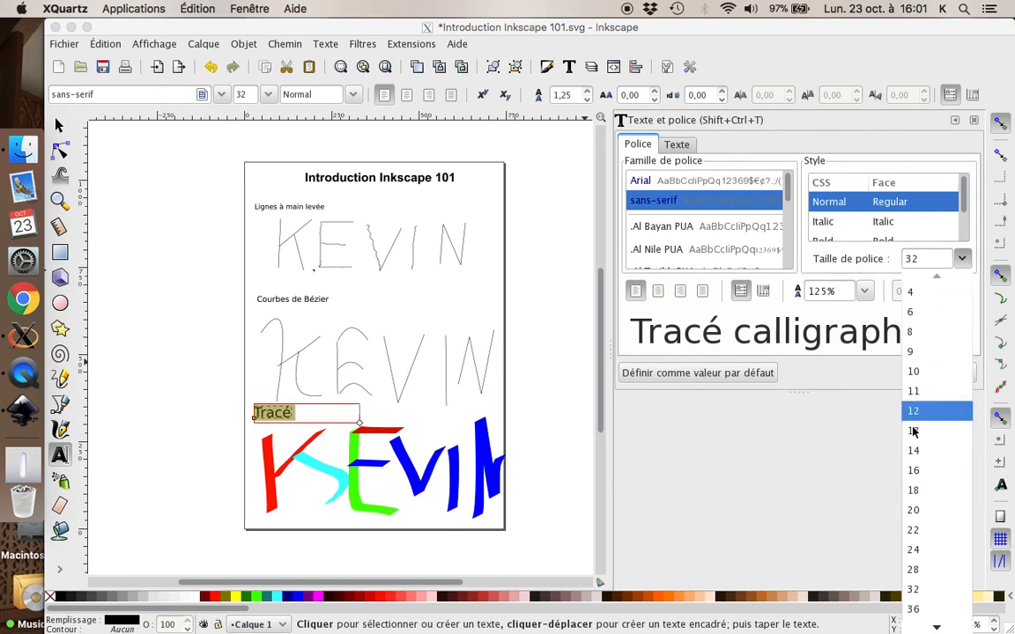
{"action": "left_click", "coordinate": [926, 496]}
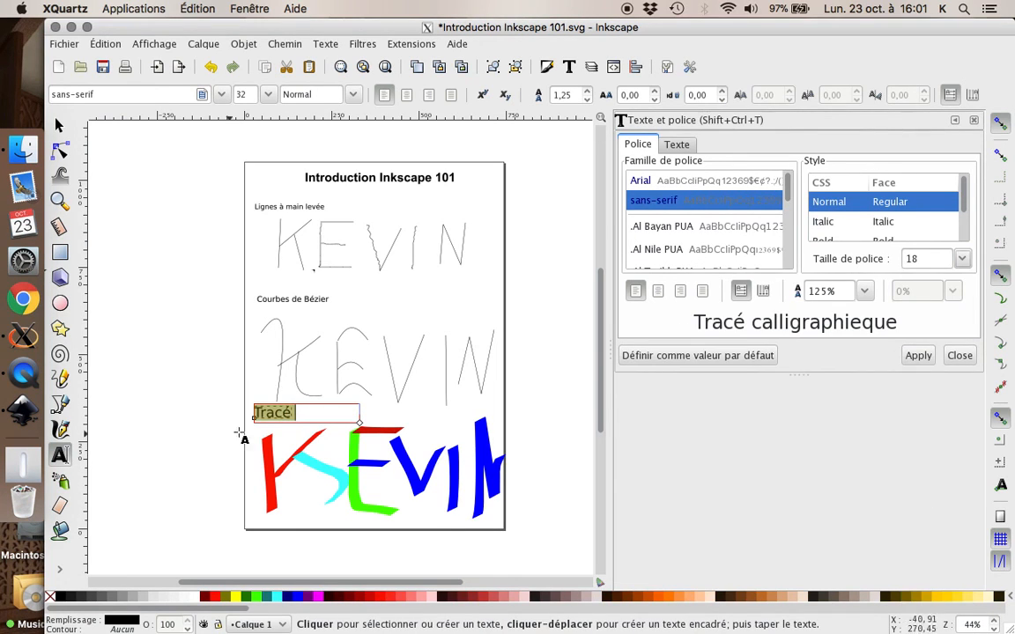
{"action": "left_click", "coordinate": [919, 355]}
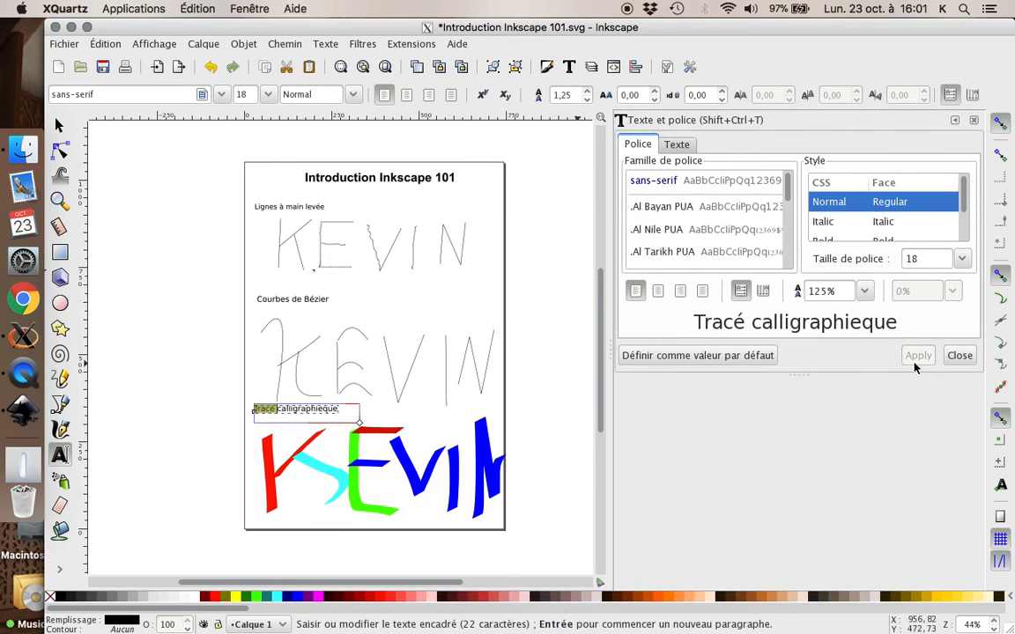
Correct the calligraphy caption's spelling to "Tracé calligraphique" and finish editing its text frame.
{"action": "left_click", "coordinate": [357, 421]}
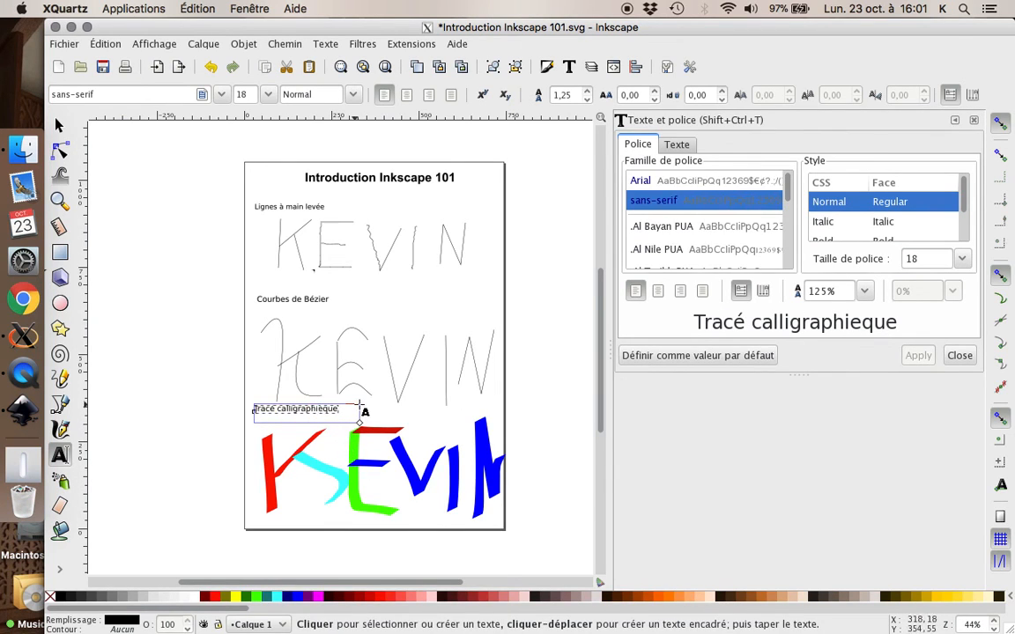
{"action": "left_click", "coordinate": [359, 408]}
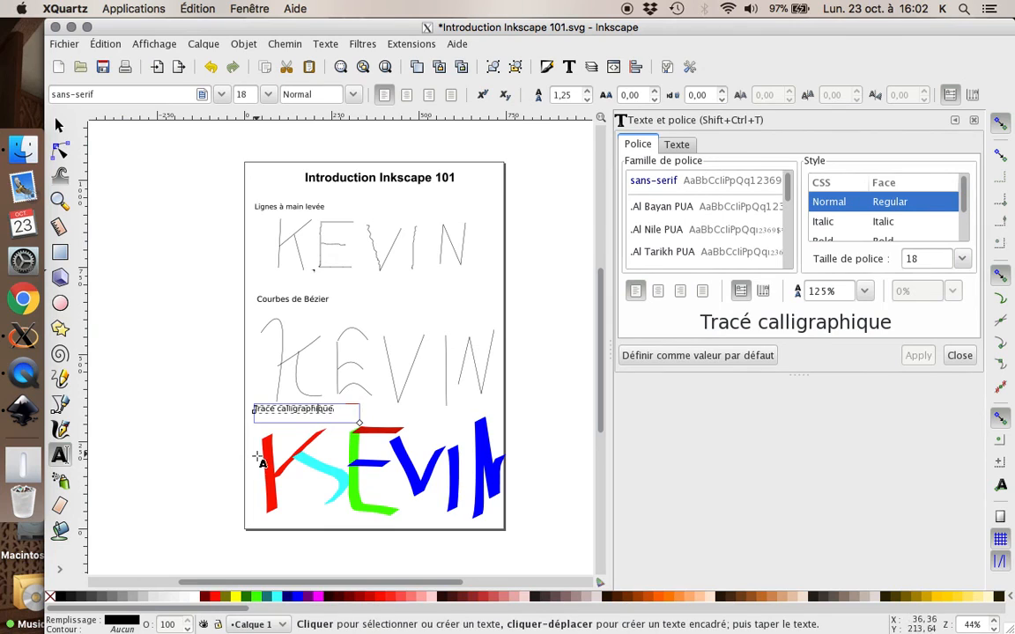
{"action": "left_click", "coordinate": [374, 410]}
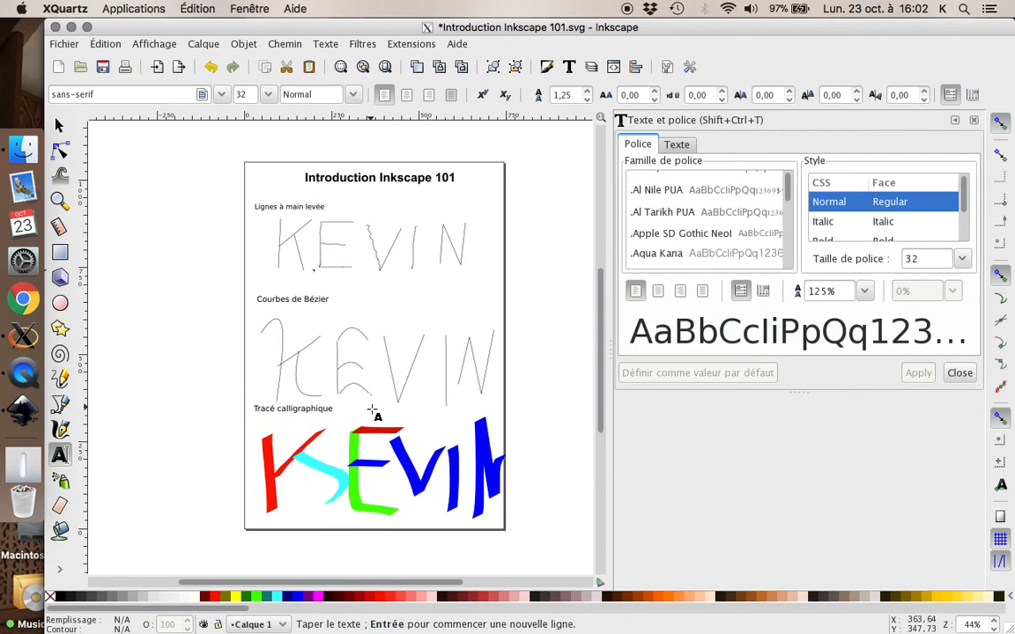